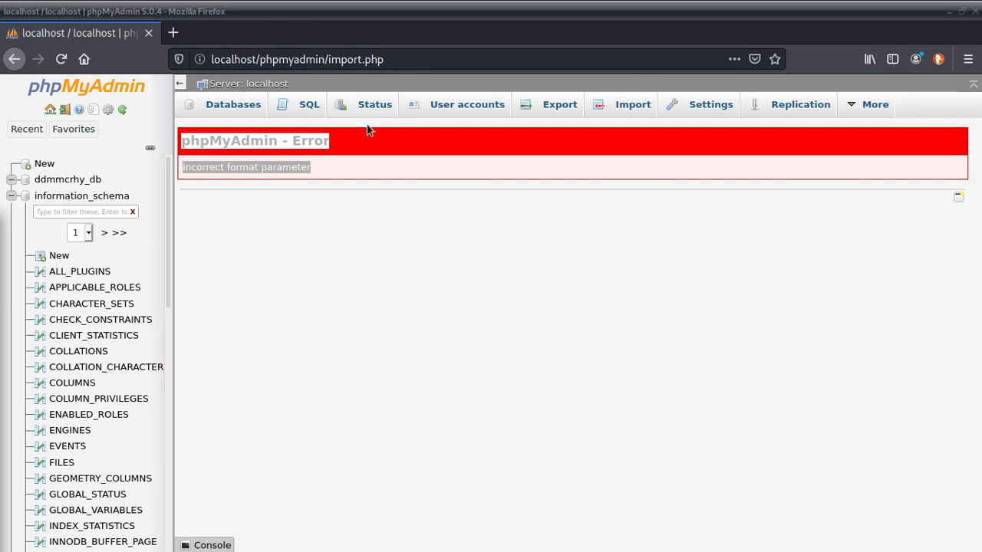
Step: Close the old terminal window behind the browser and move the browser window back to the top of the desktop
{"action": "left_click_drag", "start_coordinate": [373, 8], "coordinate": [388, 135]}
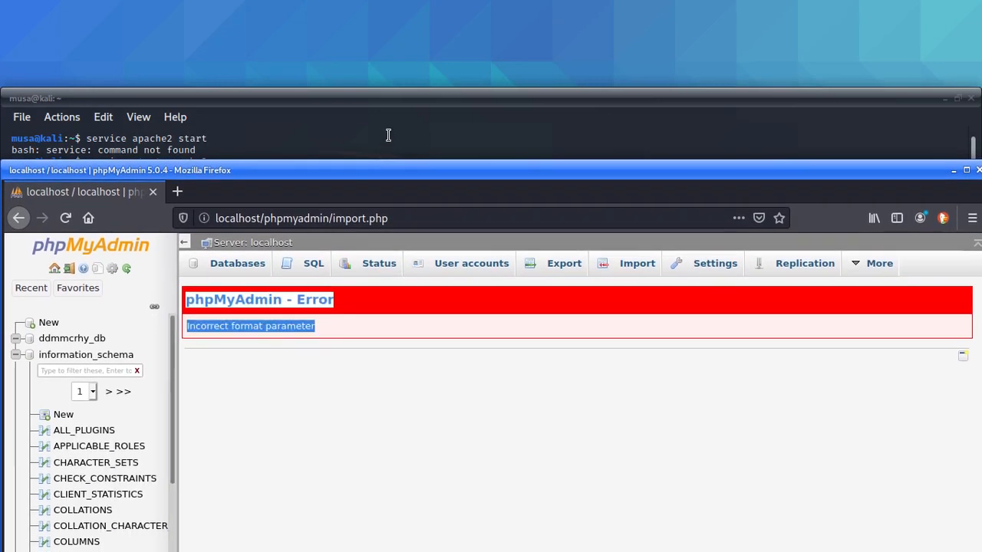
{"action": "left_click", "coordinate": [497, 97]}
{"action": "left_click", "coordinate": [971, 100]}
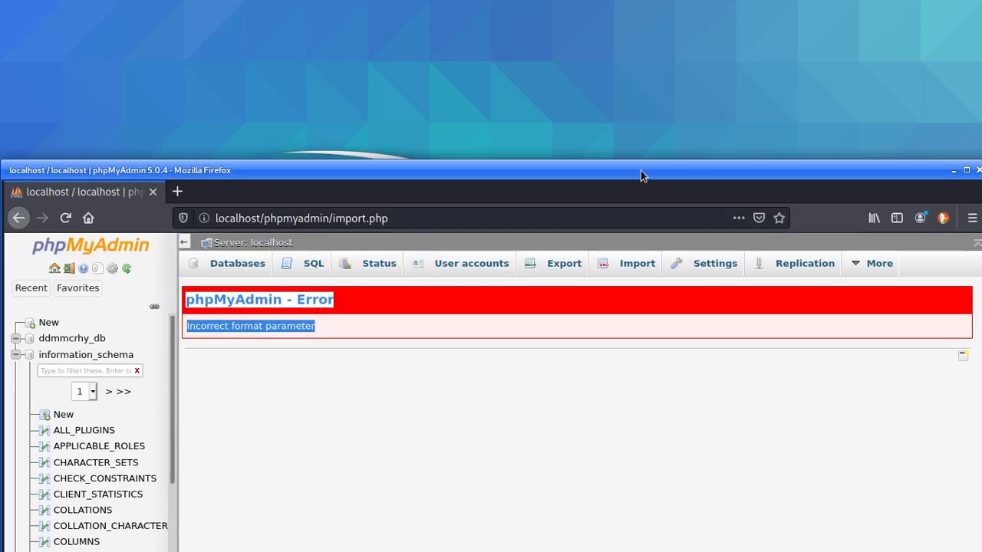
{"action": "left_click_drag", "start_coordinate": [372, 176], "coordinate": [373, 22]}
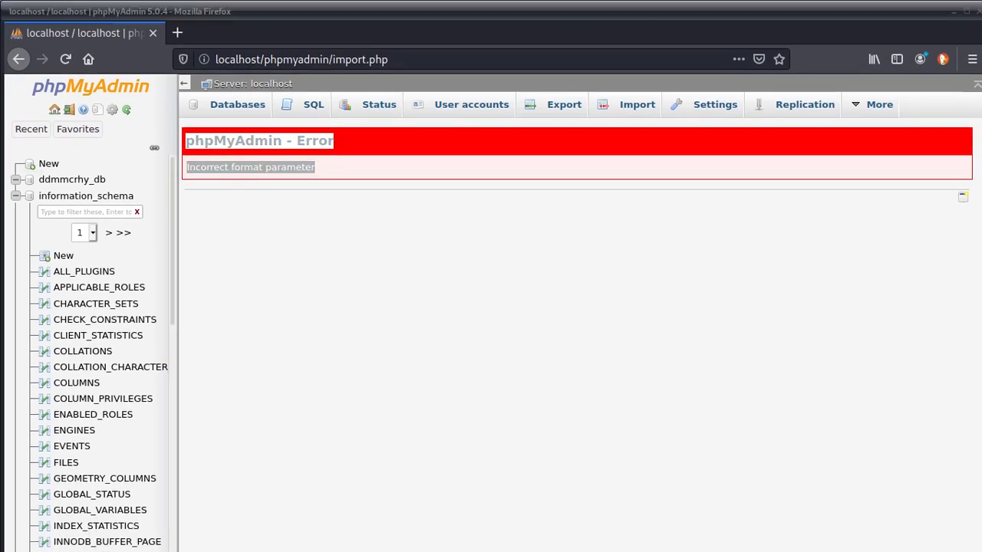
Step: Check the properties of ddmmcrhy_db.sql in the Downloads folder using the file manager, and close the file manager
{"action": "left_click_drag", "start_coordinate": [2, 47], "coordinate": [475, 170]}
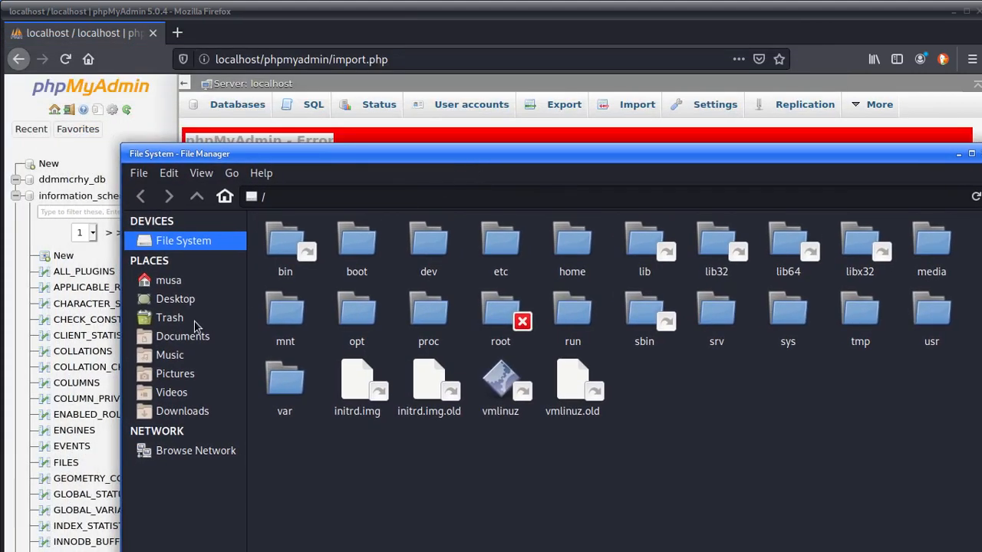
{"action": "left_click", "coordinate": [186, 411]}
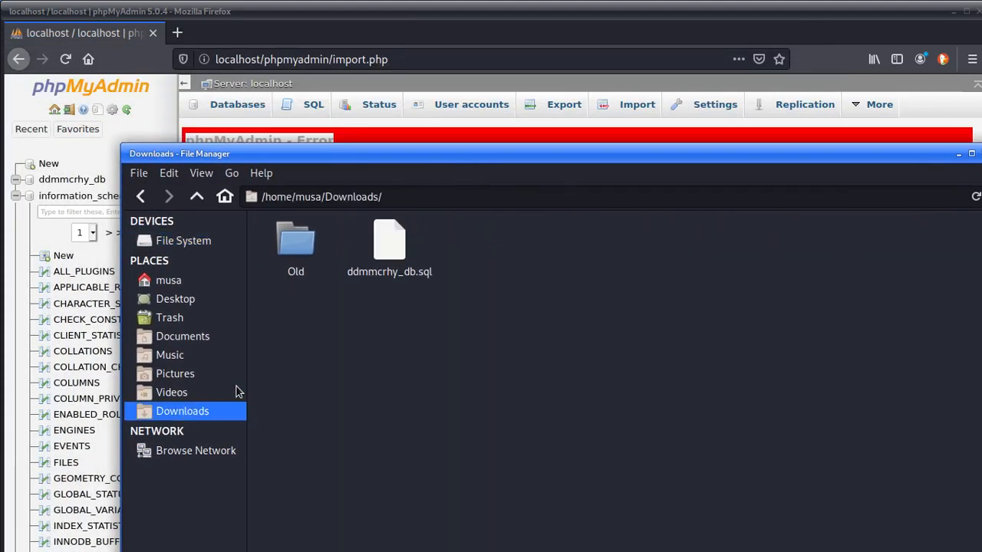
{"action": "left_click", "coordinate": [378, 251]}
{"action": "right_click", "coordinate": [378, 250]}
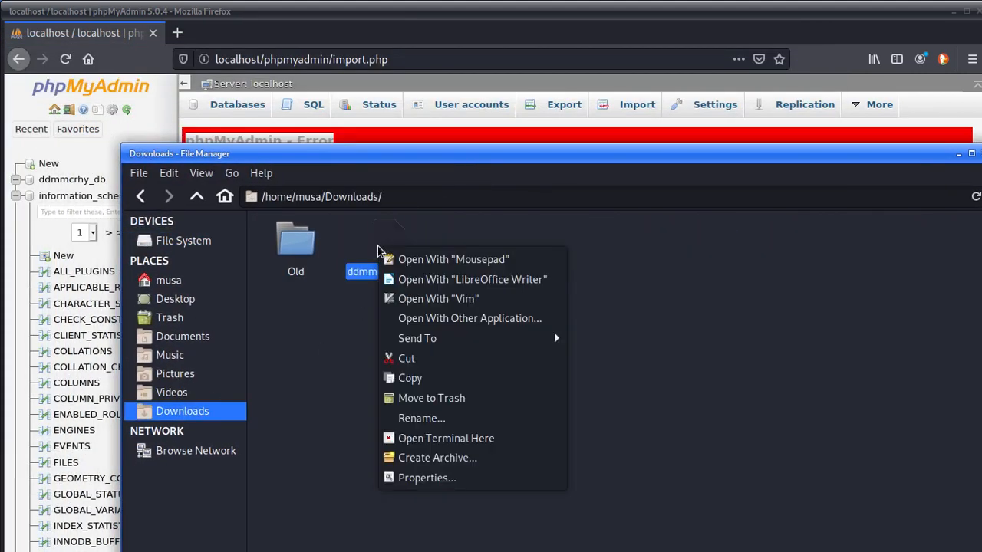
{"action": "left_click", "coordinate": [464, 489]}
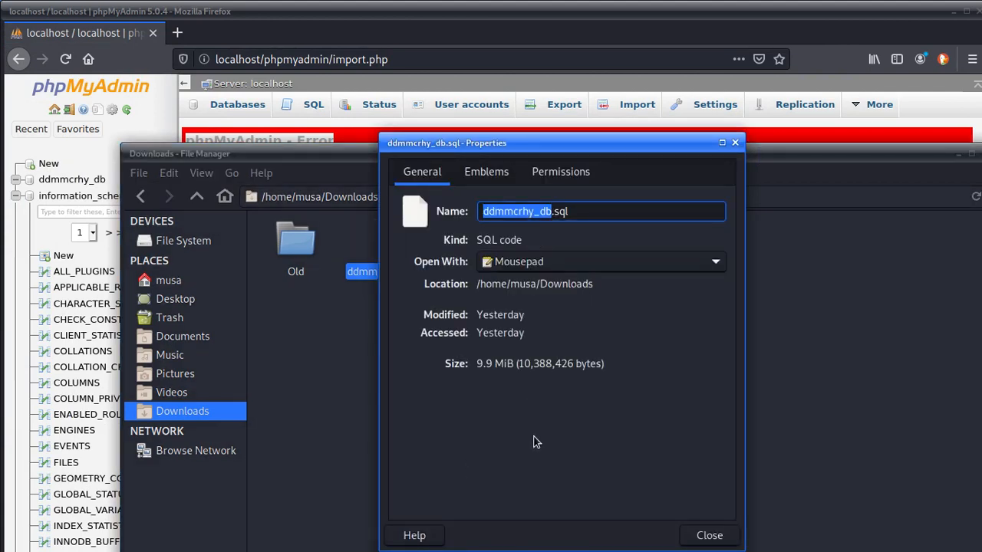
{"action": "left_click", "coordinate": [735, 143]}
{"action": "left_click_drag", "start_coordinate": [614, 154], "coordinate": [440, 160]}
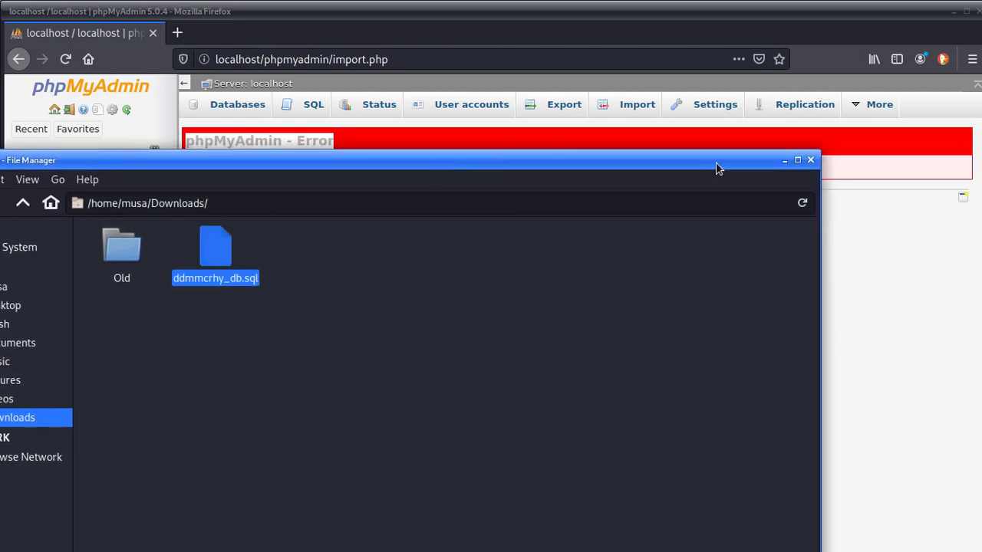
{"action": "left_click", "coordinate": [810, 160]}
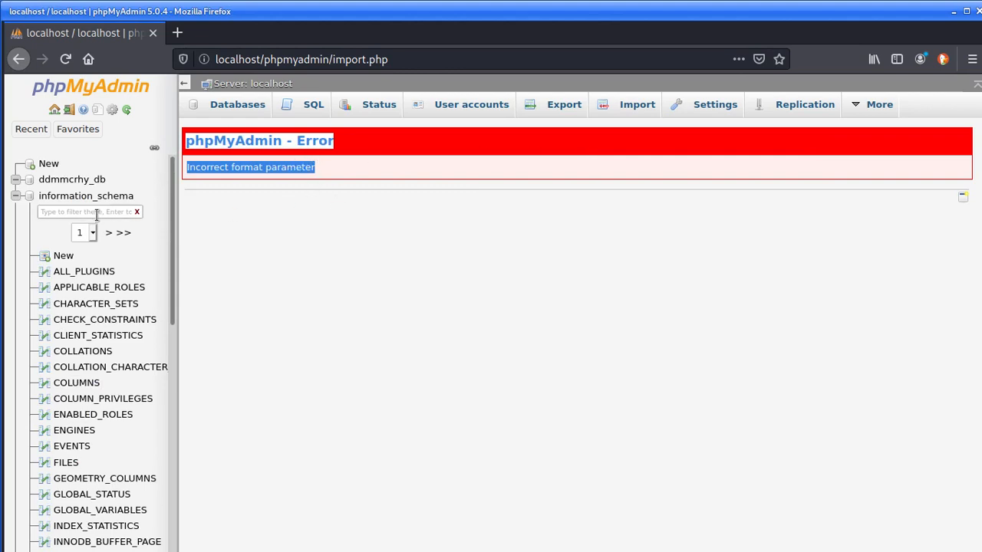
Step: Try to import ddmmcrhy_db.sql from Downloads into the ddmmcrhy_db database with the utf-8 character set and SQL format
{"action": "left_click", "coordinate": [88, 182]}
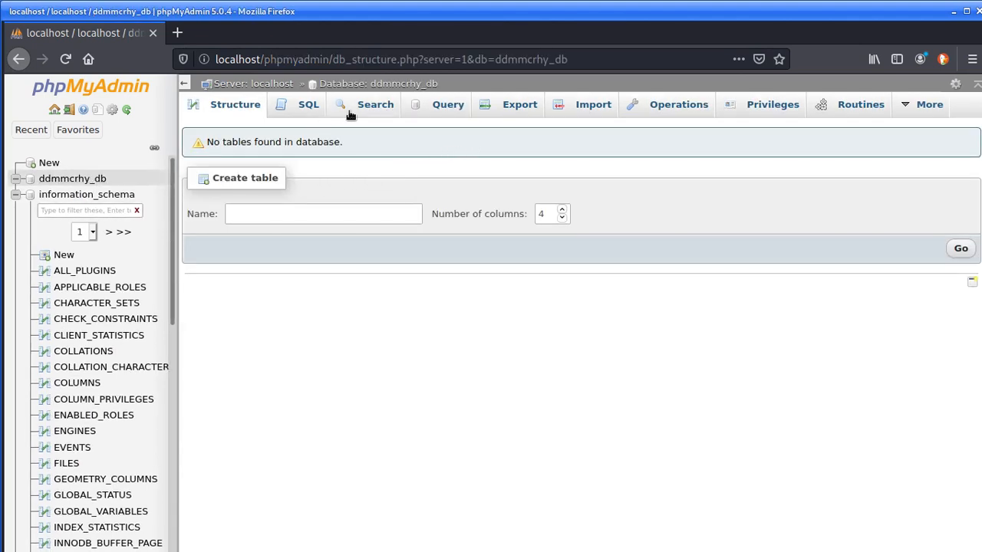
{"action": "left_click", "coordinate": [591, 107]}
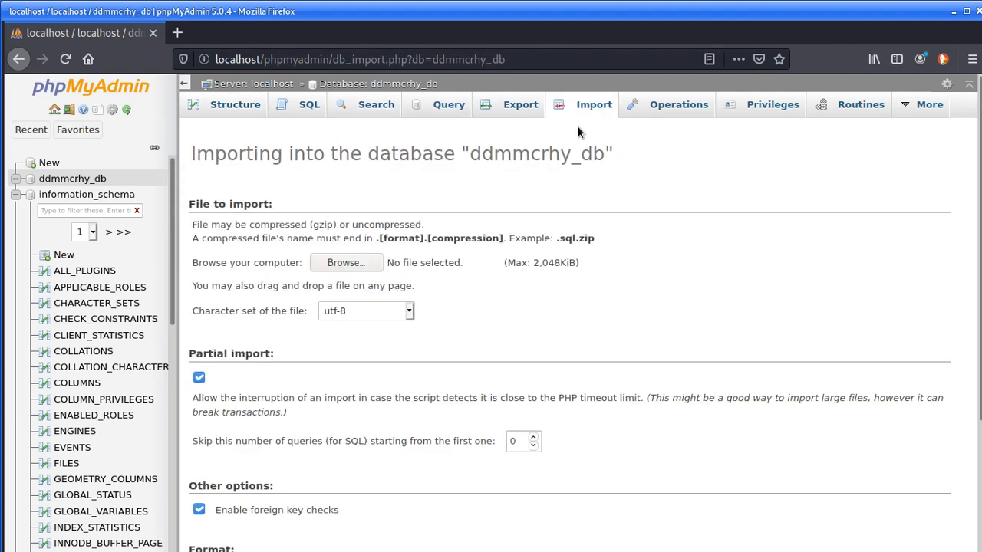
{"action": "left_click", "coordinate": [373, 268]}
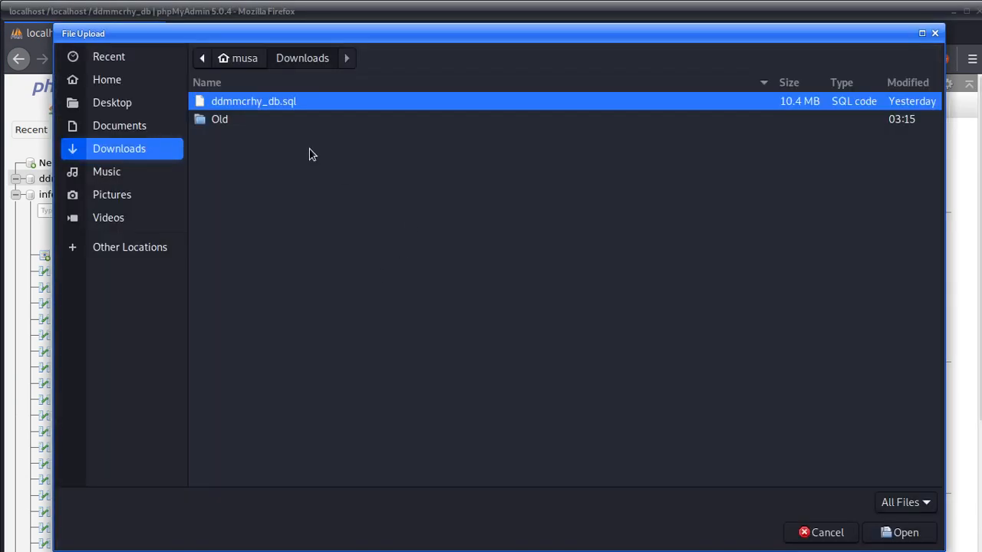
{"action": "left_click", "coordinate": [890, 532]}
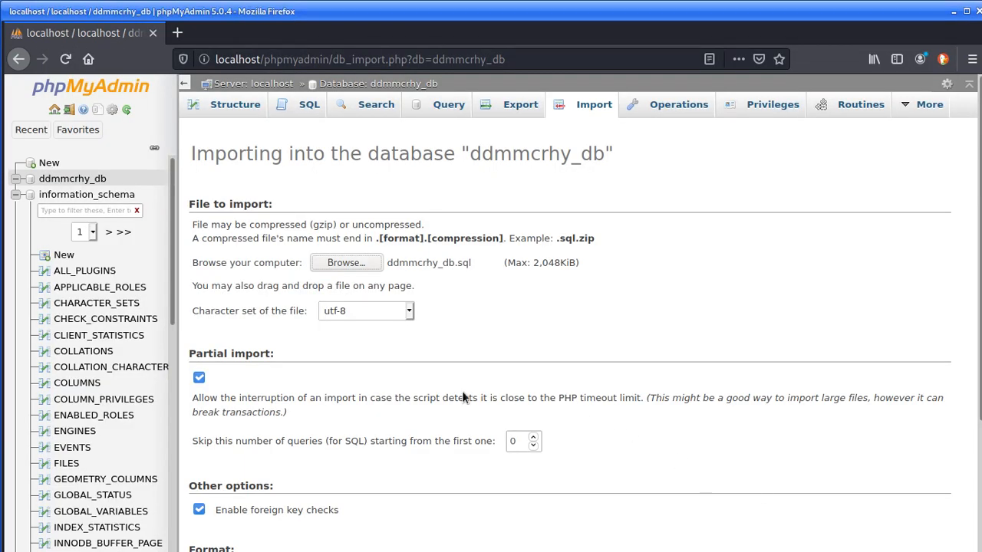
{"action": "scroll", "coordinate": [481, 455], "scroll_direction": "down", "scroll_amount": 5}
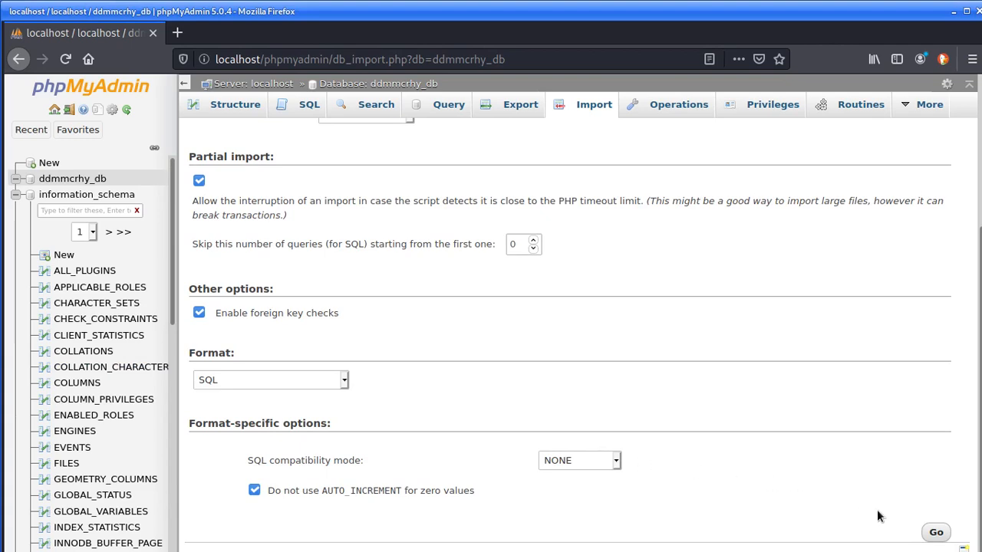
{"action": "left_click", "coordinate": [936, 532]}
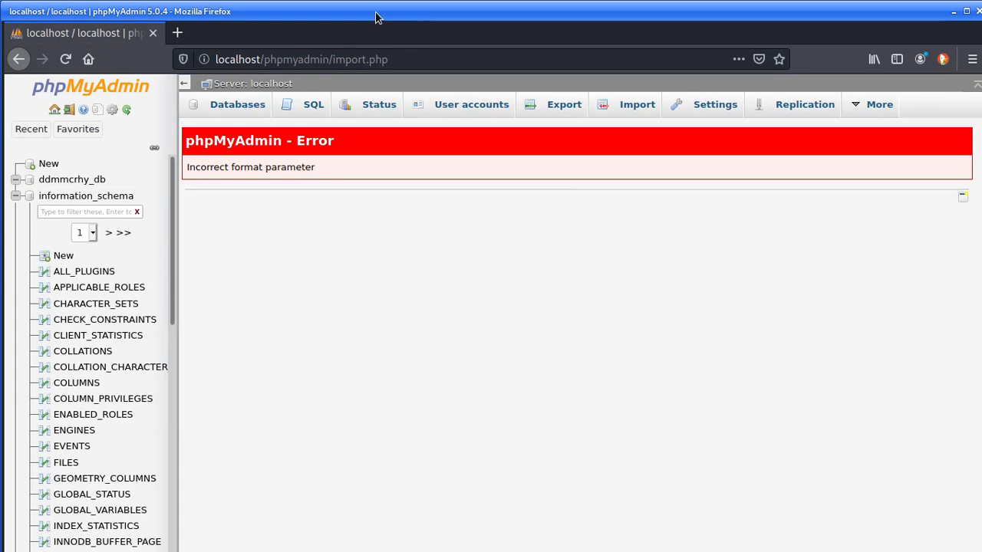
Step: Open a new terminal and switch to a root shell with sudo su, entering the account password
{"action": "left_click_drag", "start_coordinate": [364, 3], "coordinate": [358, 200]}
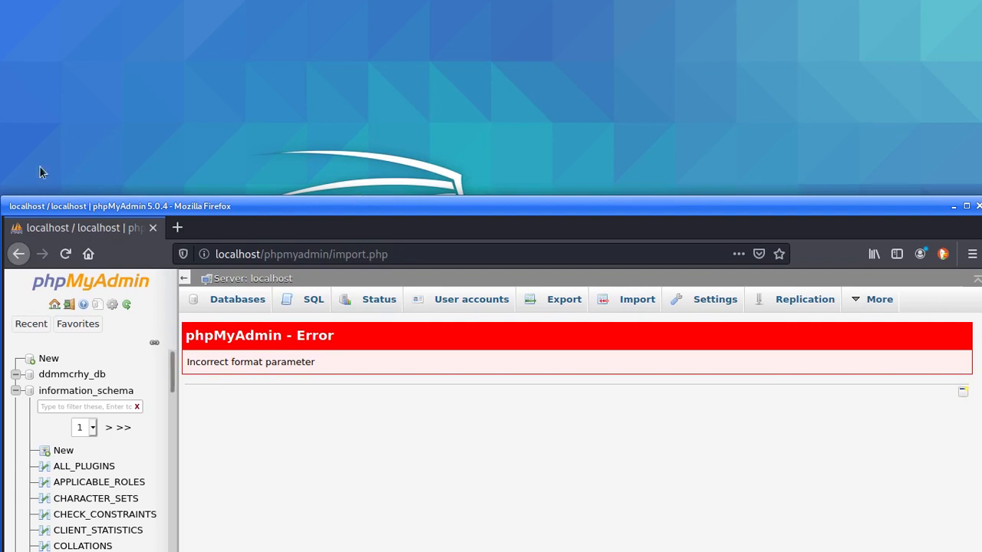
{"action": "key", "text": "ctrl+alt+t"}
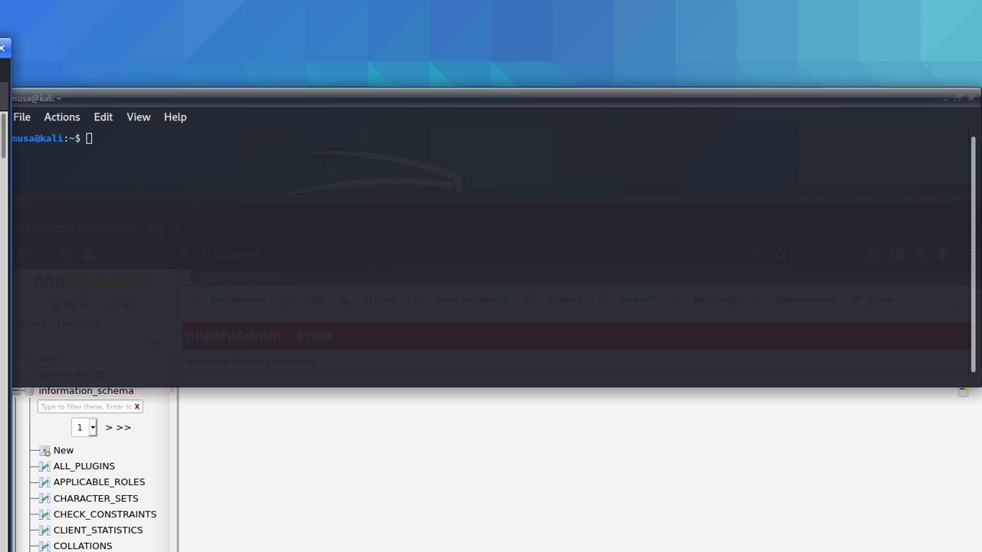
{"action": "scroll", "coordinate": [4, 307], "scroll_direction": "down", "scroll_amount": 5}
{"action": "scroll", "coordinate": [4, 306], "scroll_direction": "down", "scroll_amount": 5}
{"action": "scroll", "coordinate": [4, 307], "scroll_direction": "down", "scroll_amount": 2}
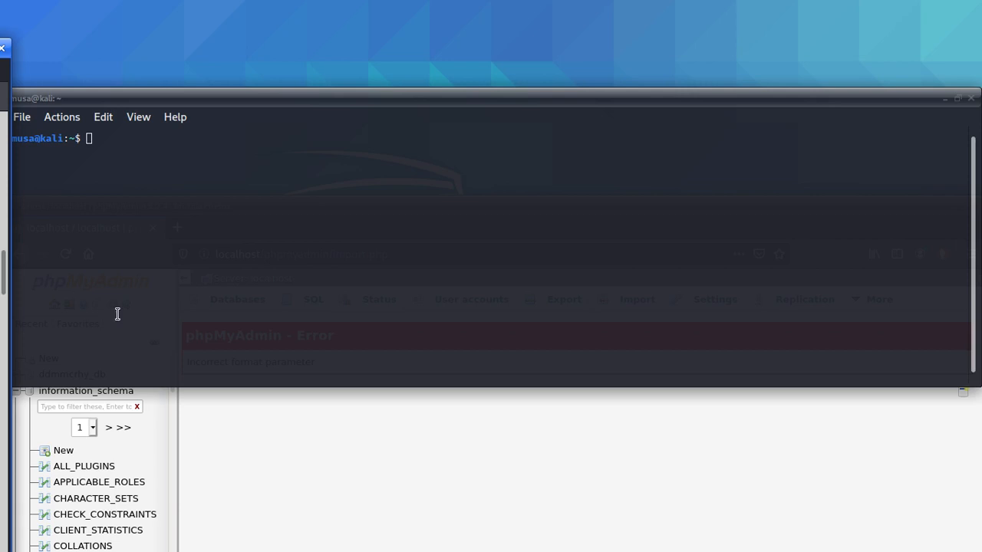
{"action": "left_click", "coordinate": [154, 156]}
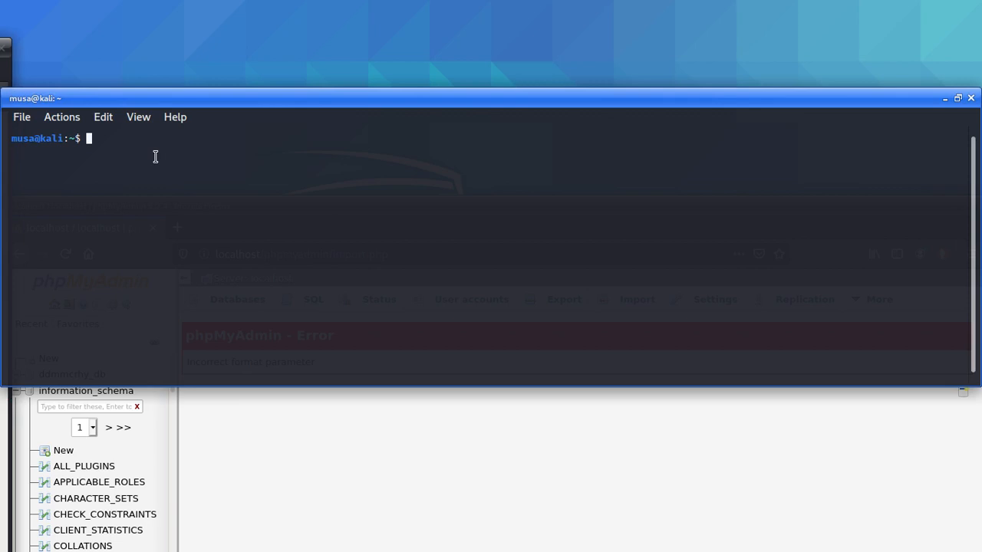
{"action": "type", "text": "sudo su"}
{"action": "key", "text": "Return"}
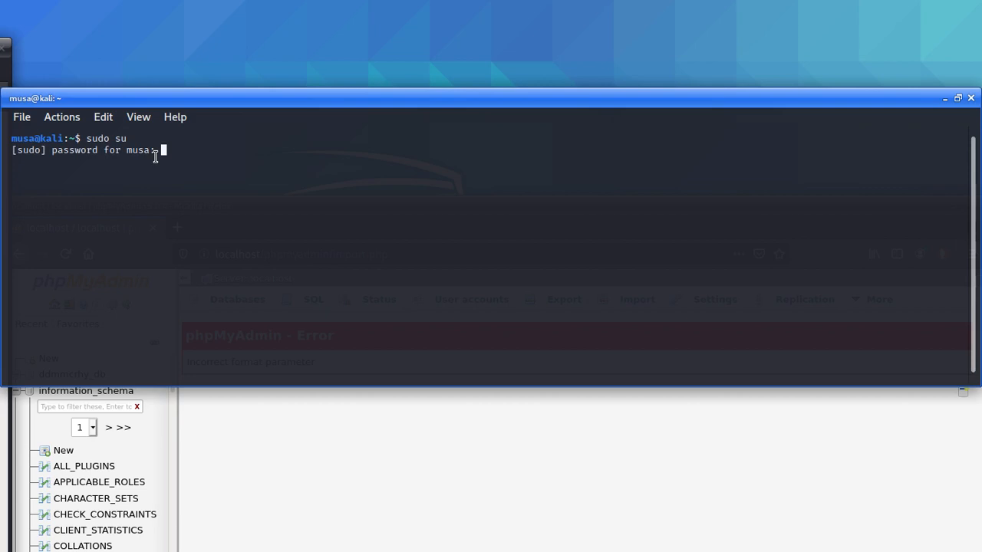
{"action": "key", "text": "Return"}
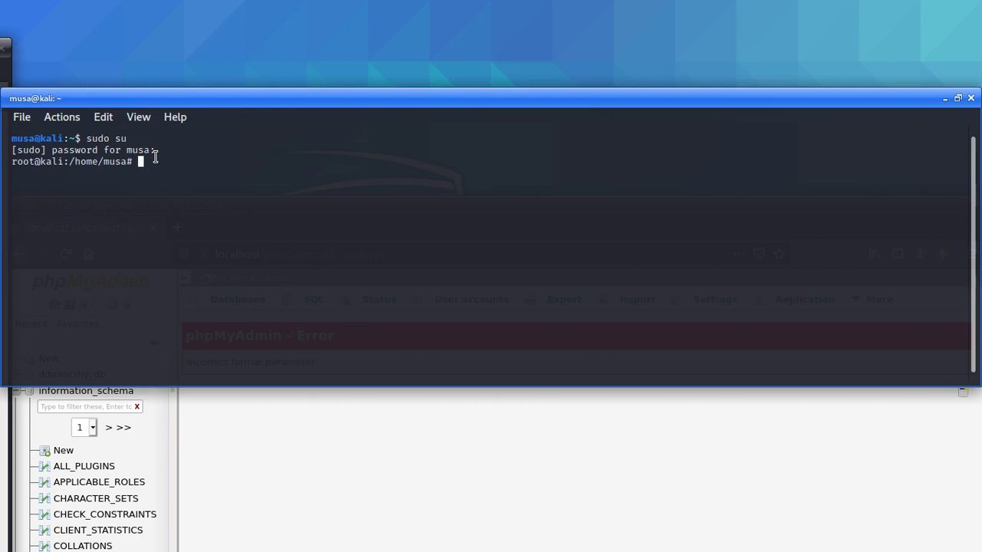
Step: Enter mysql -u root ddmmcrhy_db at the root prompt without running it, checking the database name in phpMyAdmin
{"action": "right_click", "coordinate": [155, 158]}
{"action": "left_click", "coordinate": [231, 208]}
{"action": "left_click", "coordinate": [312, 474]}
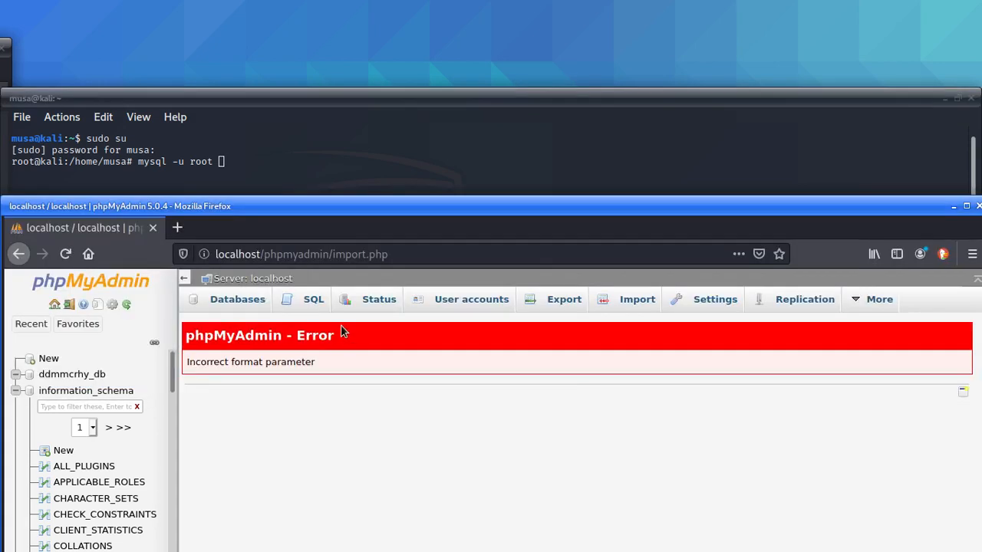
{"action": "left_click", "coordinate": [80, 380]}
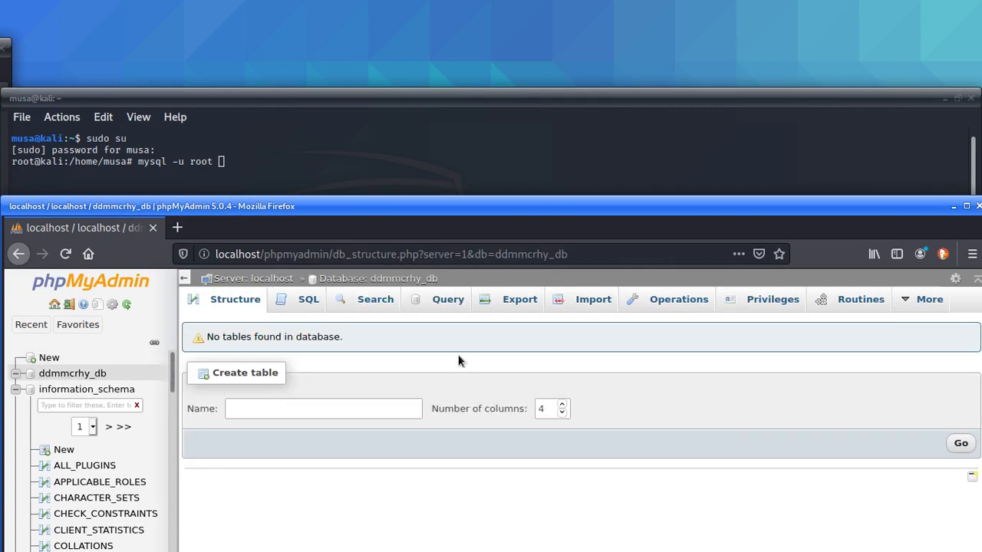
{"action": "right_click", "coordinate": [397, 282]}
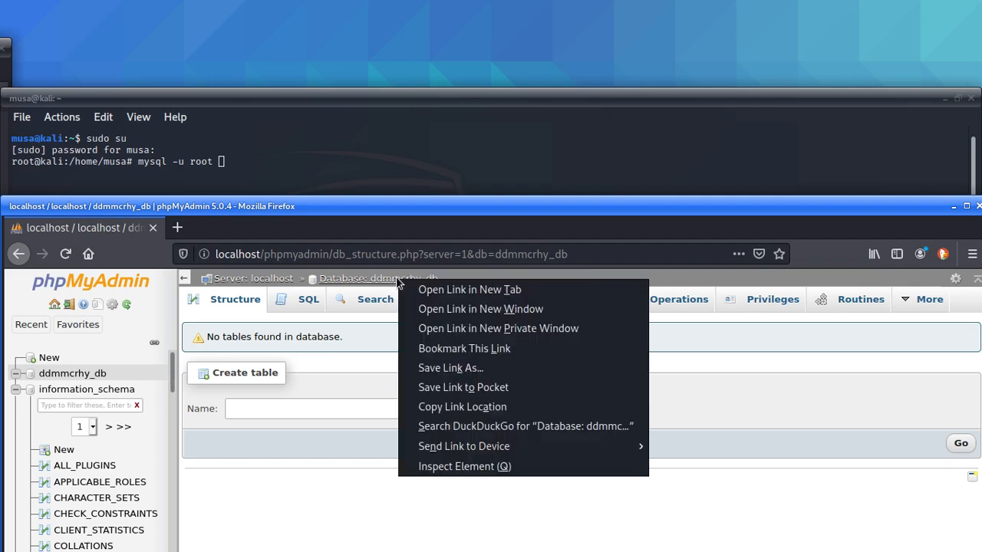
{"action": "left_click", "coordinate": [380, 209]}
{"action": "left_click_drag", "start_coordinate": [376, 211], "coordinate": [356, 277]}
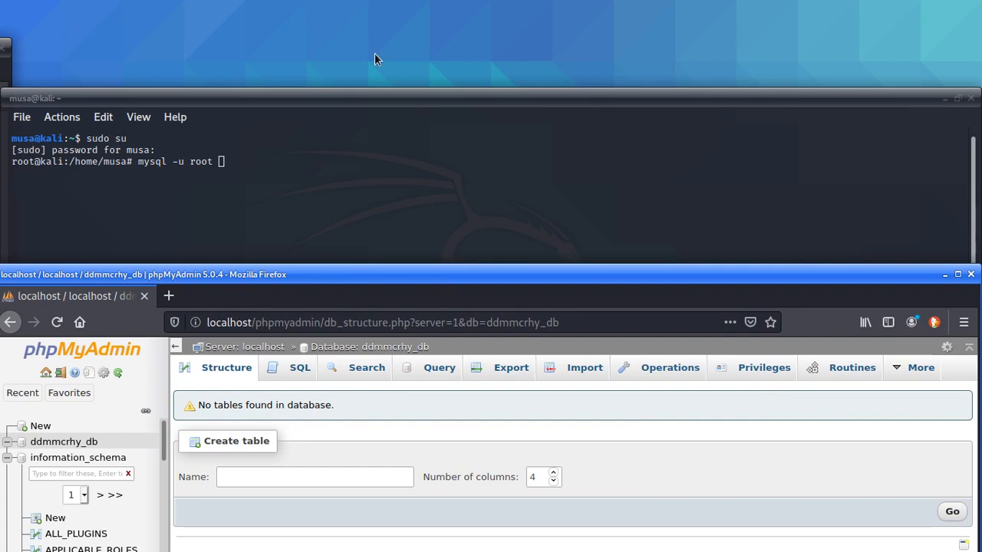
{"action": "left_click_drag", "start_coordinate": [0, 47], "coordinate": [0, 264]}
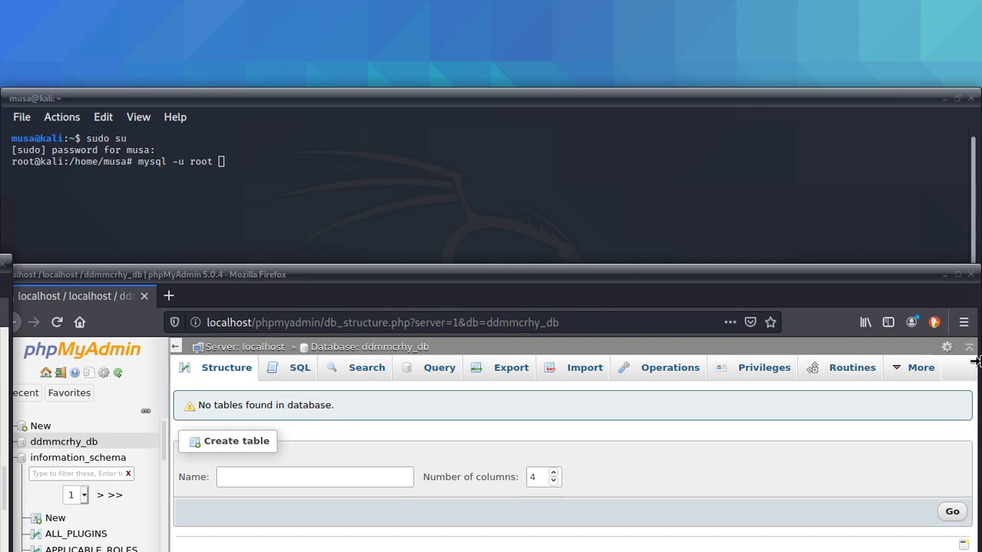
{"action": "left_click", "coordinate": [220, 163]}
{"action": "right_click", "coordinate": [221, 162]}
{"action": "left_click", "coordinate": [303, 216]}
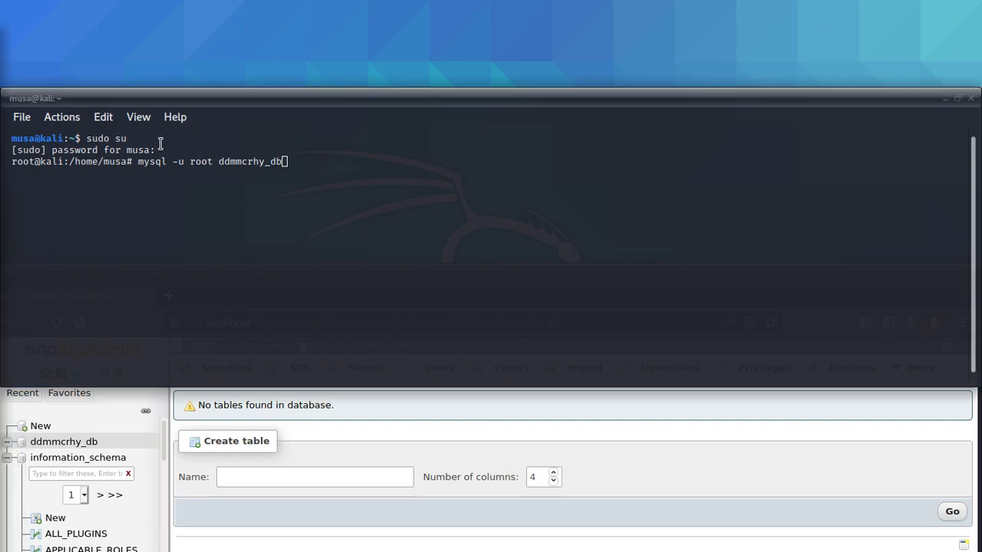
{"action": "left_click", "coordinate": [300, 163]}
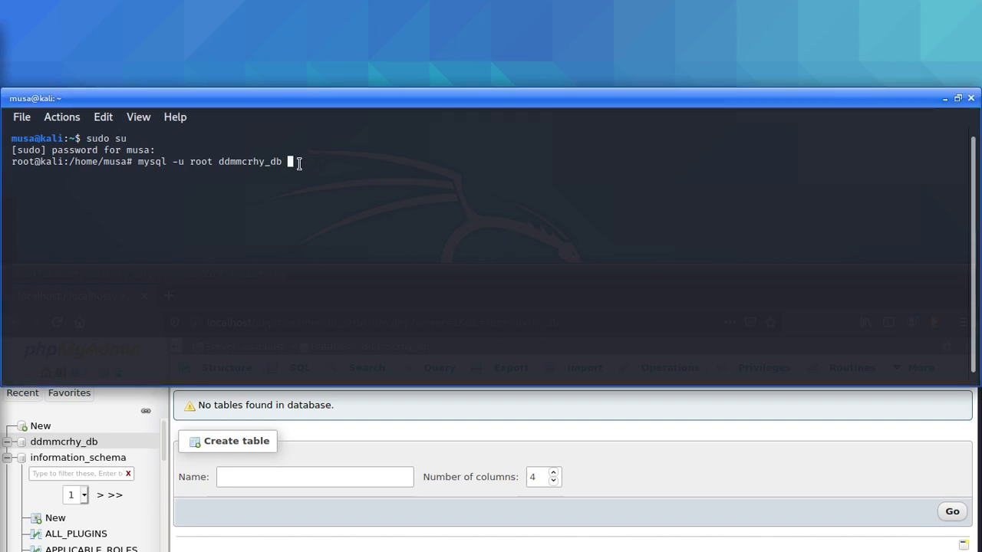
Step: Complete the mysql command with < db_dump.sql and try to run it
{"action": "type", "text": "<"}
{"action": "type", "text": " /"}
{"action": "type", "text": "b"}
{"action": "type", "text": "_"}
{"action": "type", "text": "dump"}
{"action": "type", "text": ".sql"}
{"action": "key", "text": "Return"}
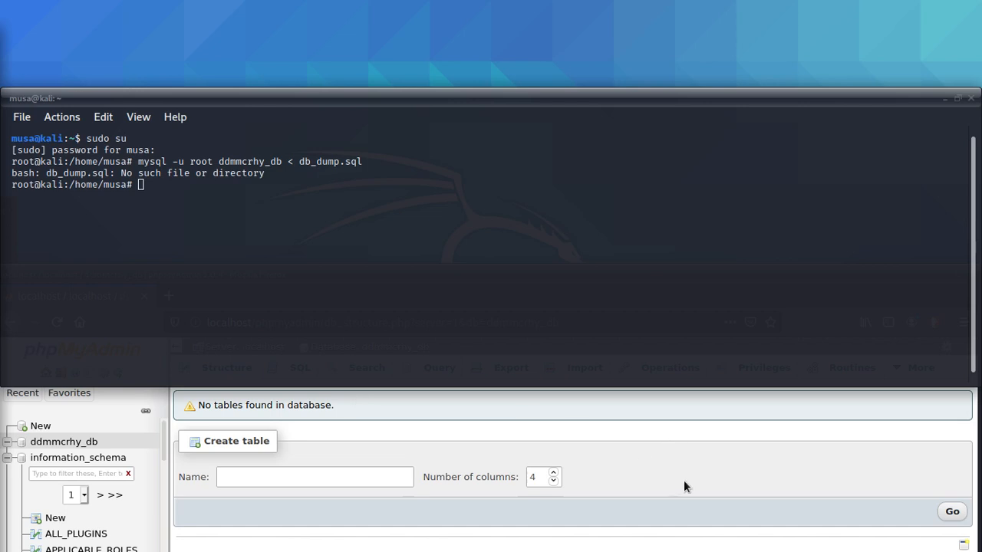
Step: Try to run the pasted commands mysql -u root db_name < db_dump.sql, SET NAMES 'utf8'; and SOURCE db_dump.sql;, and clear the terminal
{"action": "left_click", "coordinate": [174, 196]}
{"action": "right_click", "coordinate": [172, 191]}
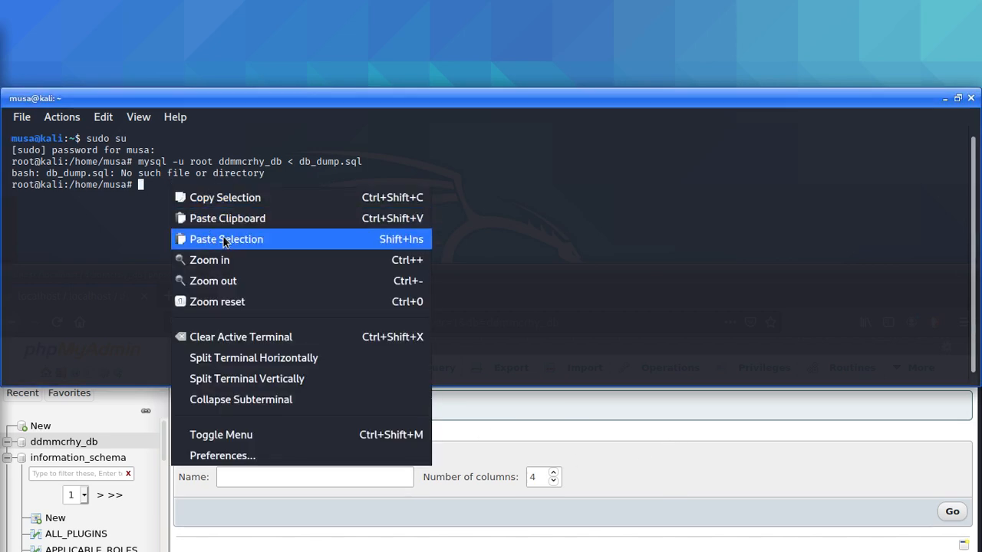
{"action": "left_click", "coordinate": [233, 239]}
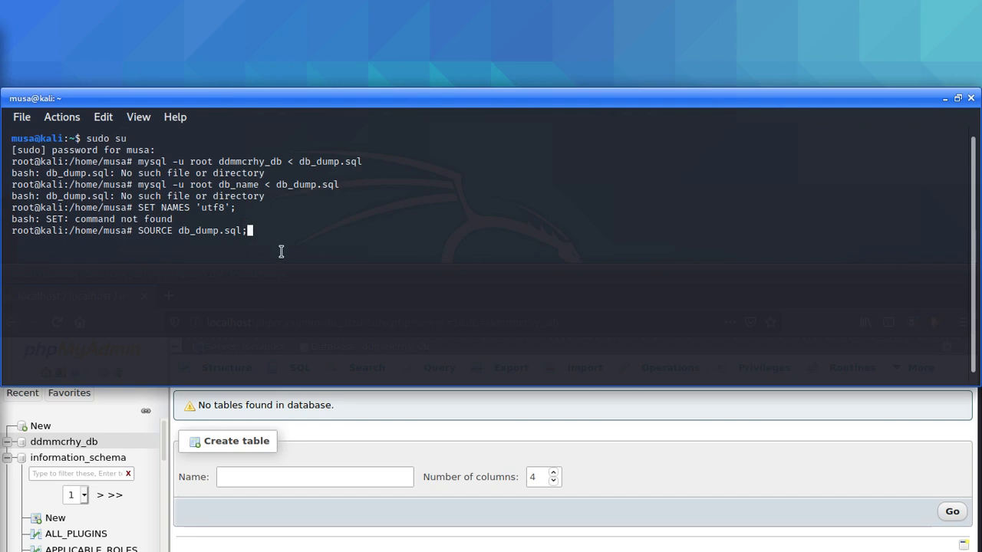
{"action": "key", "text": "Return"}
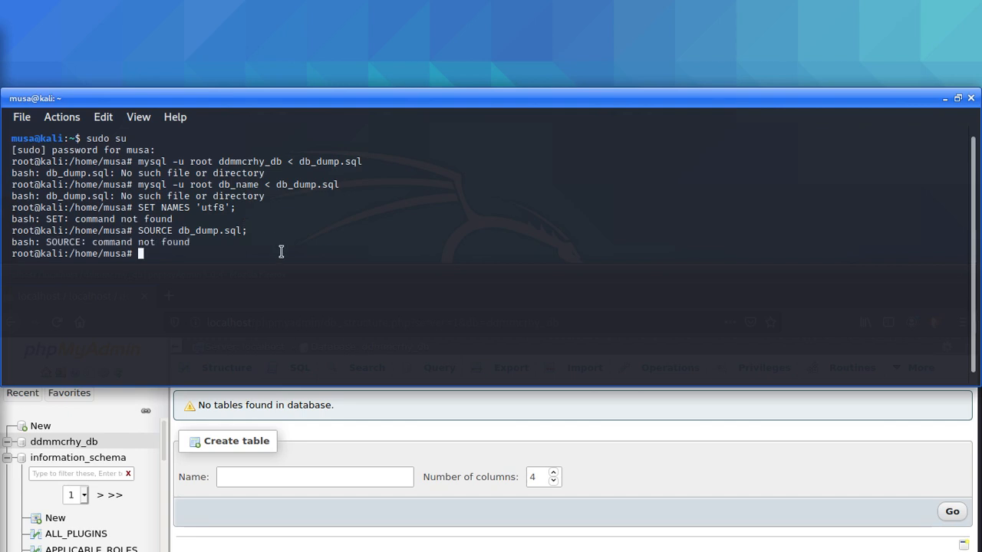
{"action": "type", "text": "clear"}
{"action": "key", "text": "Return"}
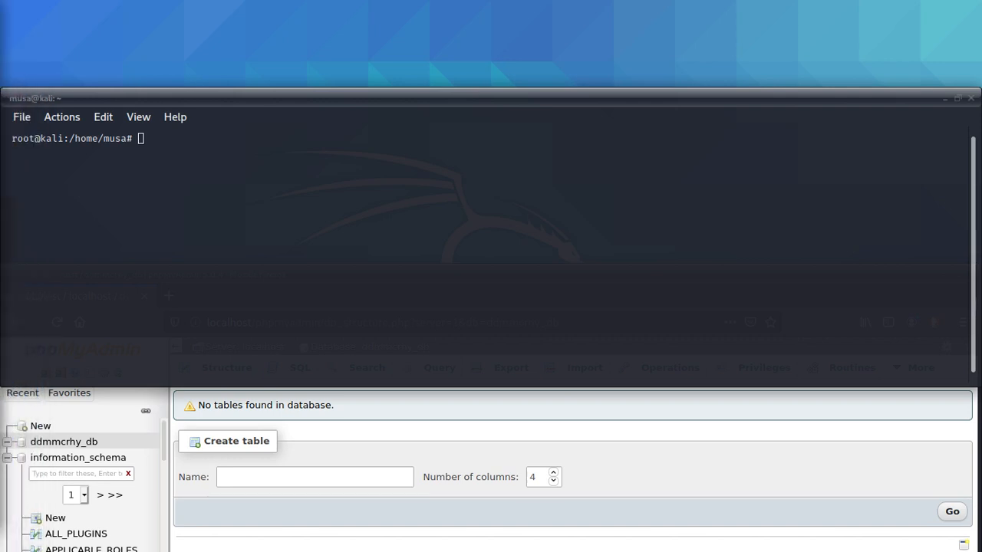
Step: Switch to the file manager and look through the Music, Documents, Pictures, Videos and Downloads folders
{"action": "left_click_drag", "start_coordinate": [2, 154], "coordinate": [199, 5]}
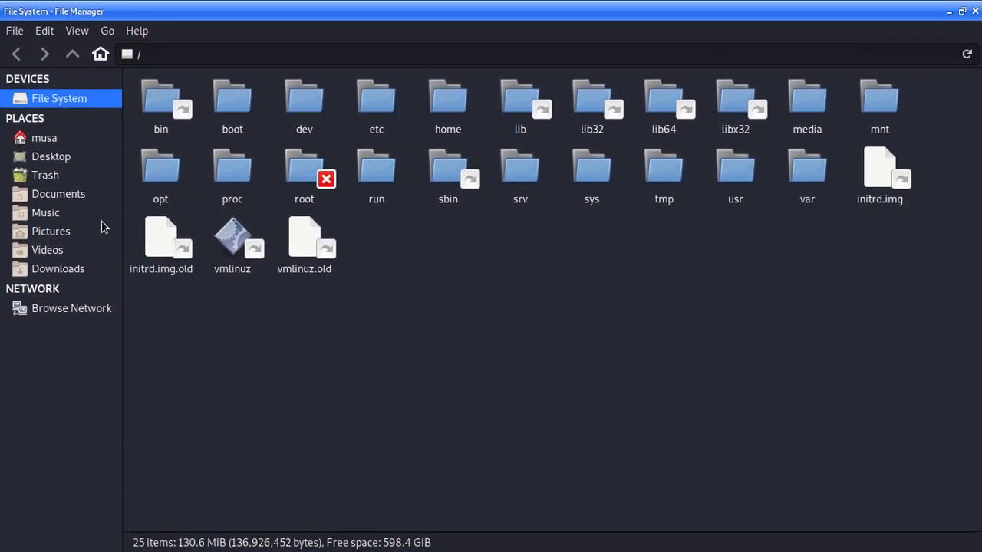
{"action": "left_click", "coordinate": [82, 270]}
{"action": "left_click", "coordinate": [60, 217]}
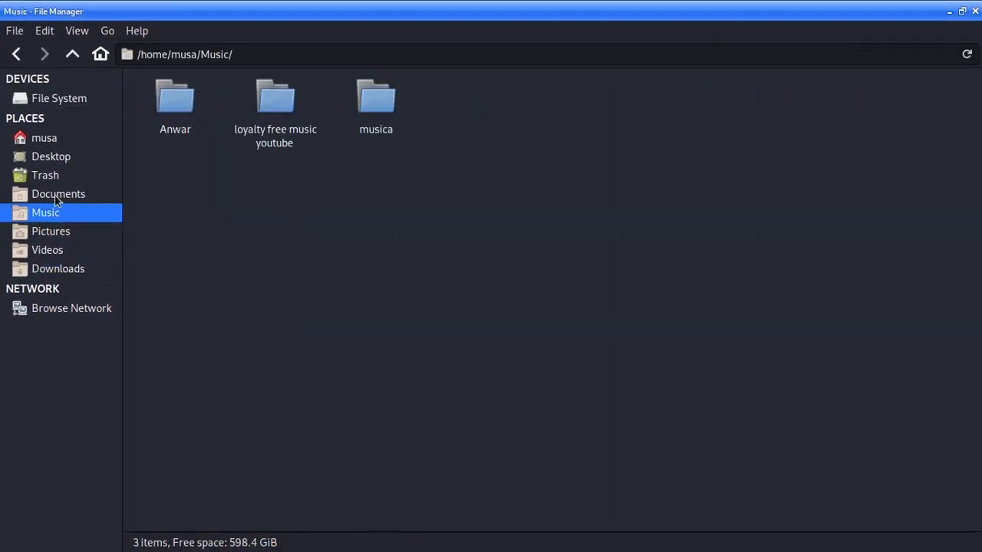
{"action": "left_click", "coordinate": [55, 194]}
{"action": "left_click", "coordinate": [44, 232]}
{"action": "left_click", "coordinate": [46, 251]}
{"action": "left_click", "coordinate": [47, 270]}
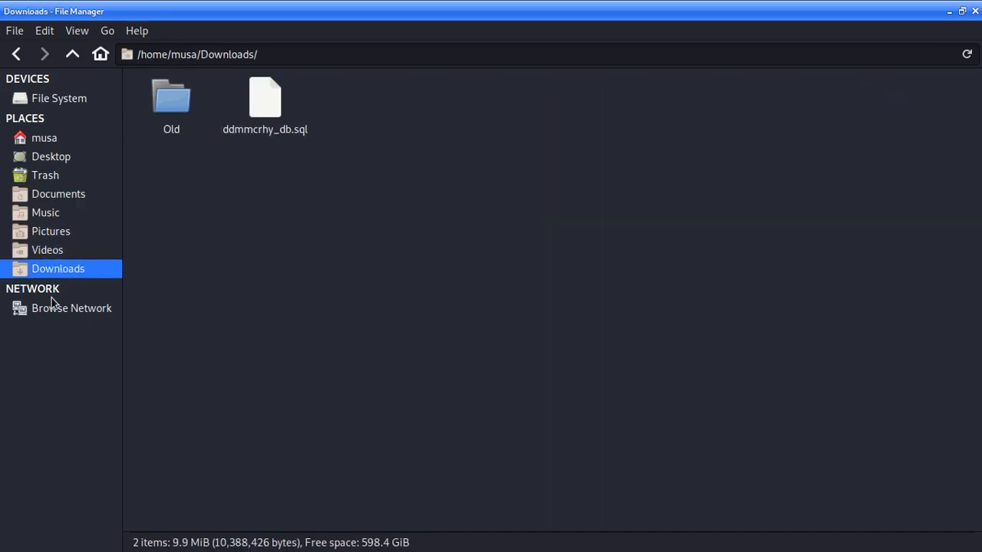
Step: Go to the file system root and open the /etc/php/7.4 folder
{"action": "left_click", "coordinate": [92, 98]}
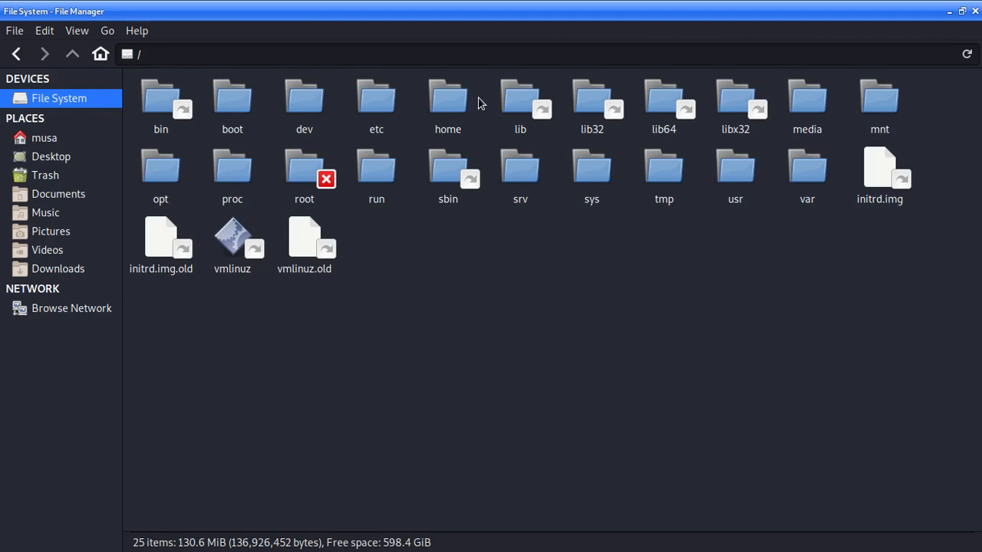
{"action": "double_click", "coordinate": [389, 101]}
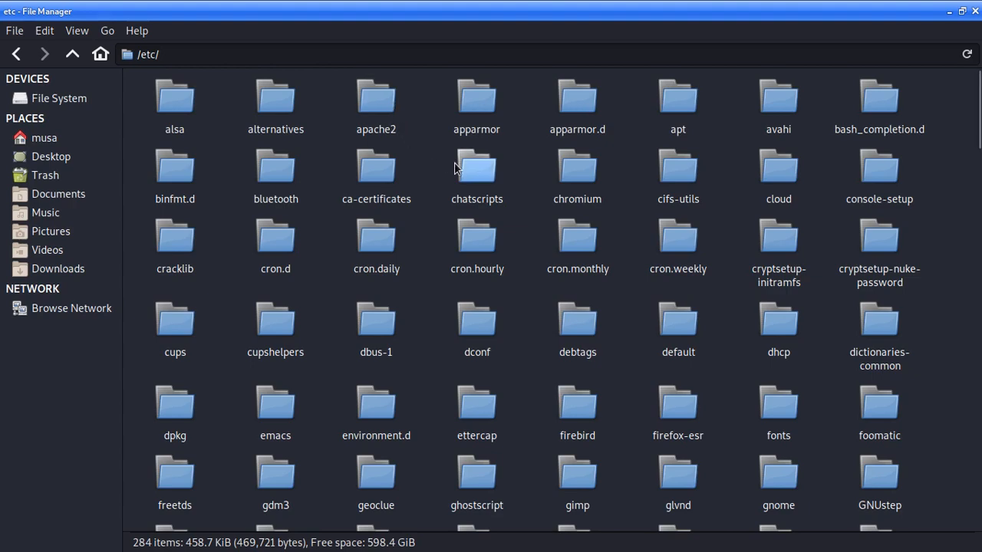
{"action": "scroll", "coordinate": [456, 230], "scroll_direction": "down", "scroll_amount": 5}
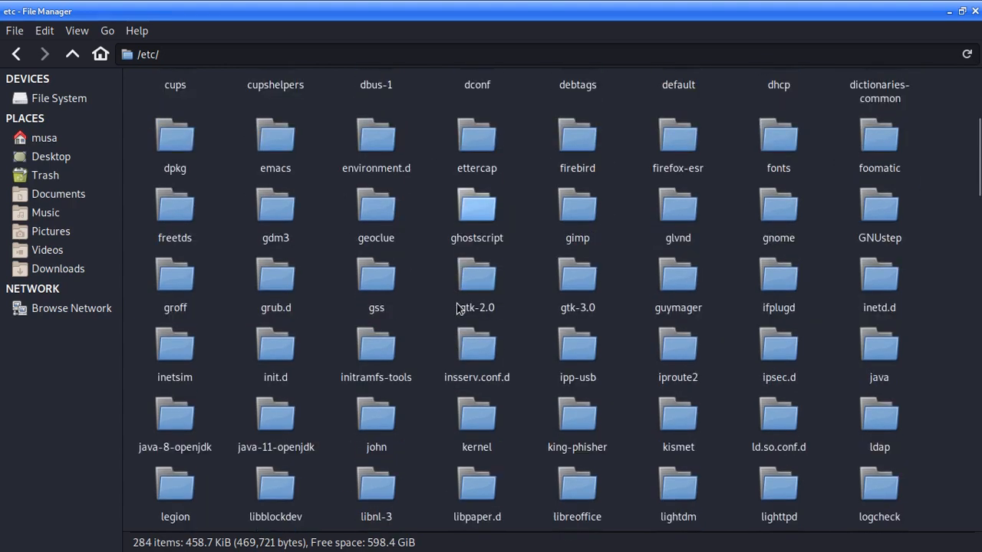
{"action": "scroll", "coordinate": [458, 307], "scroll_direction": "down", "scroll_amount": 8}
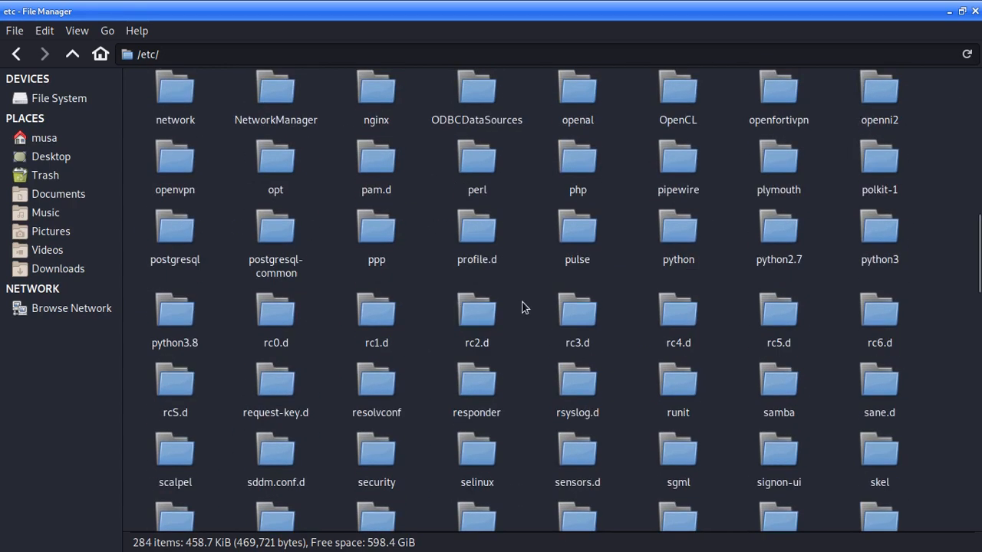
{"action": "double_click", "coordinate": [580, 158]}
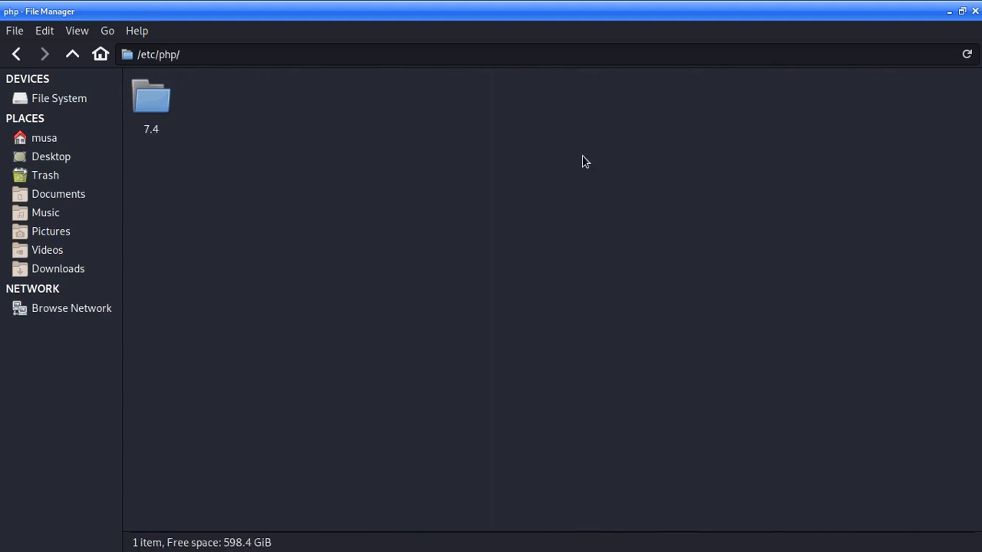
{"action": "double_click", "coordinate": [164, 103]}
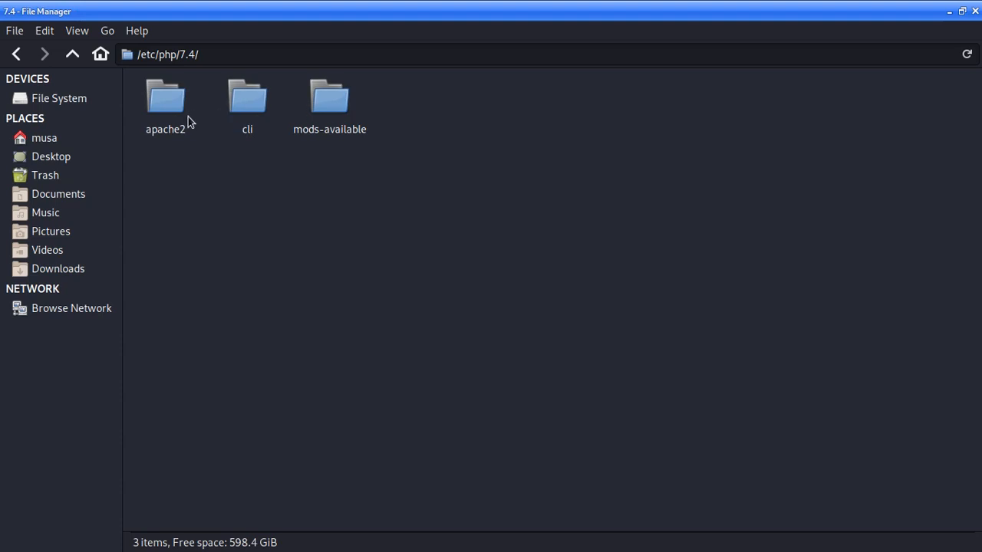
Step: Look at the contents of the mods-available folder and return to the 7.4 folder
{"action": "left_click", "coordinate": [164, 108]}
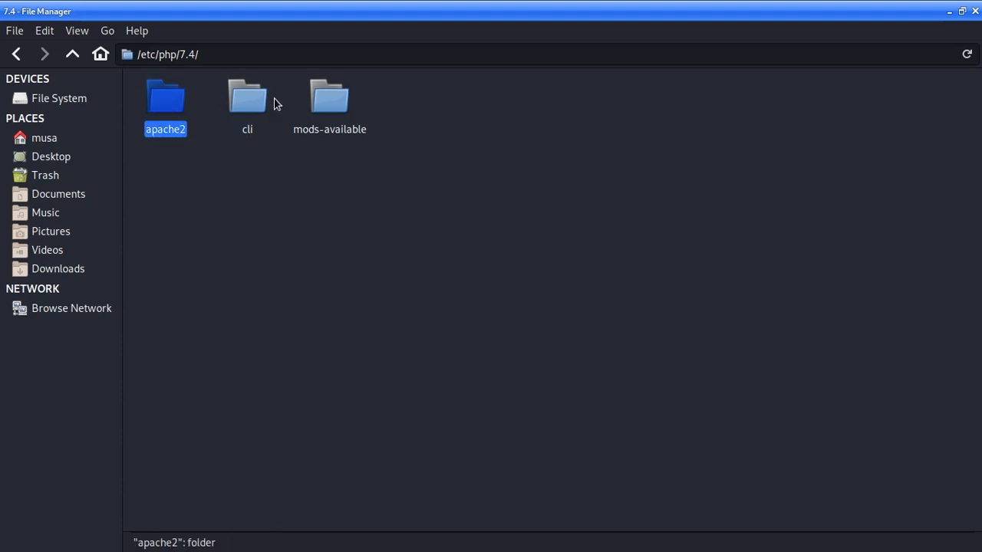
{"action": "left_click", "coordinate": [323, 104]}
{"action": "double_click", "coordinate": [321, 103]}
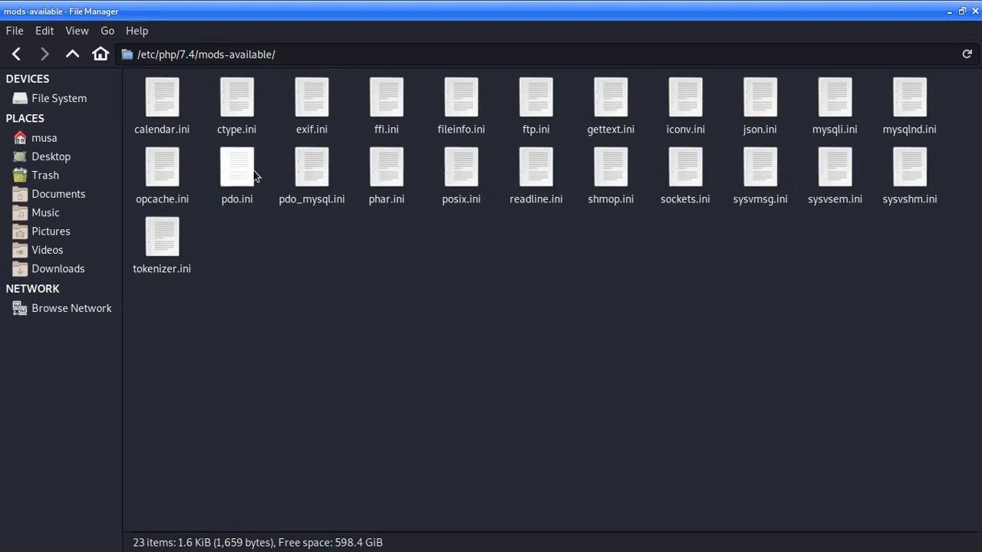
{"action": "left_click", "coordinate": [14, 52]}
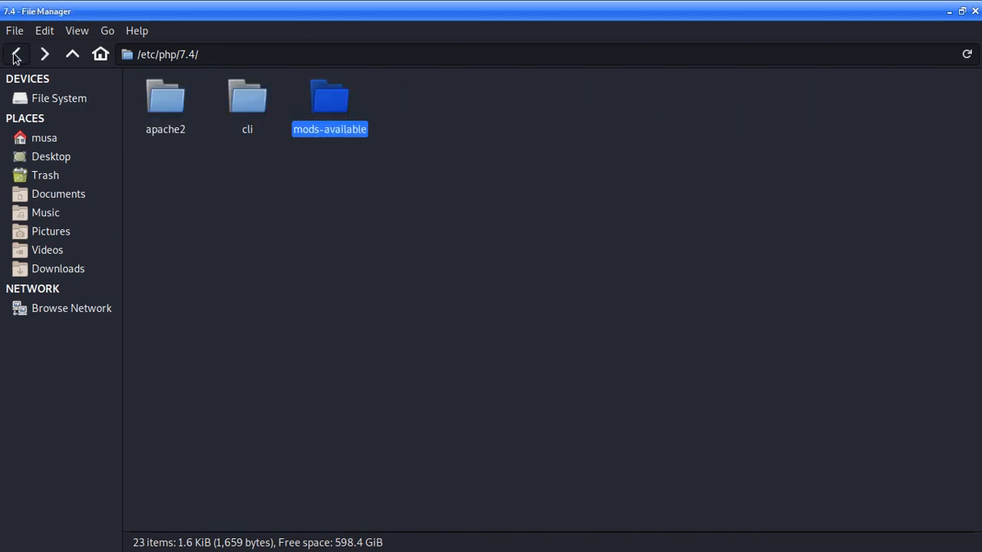
Step: Open php.ini from the cli folder in Mousepad and enlarge the editor window vertically
{"action": "double_click", "coordinate": [228, 92]}
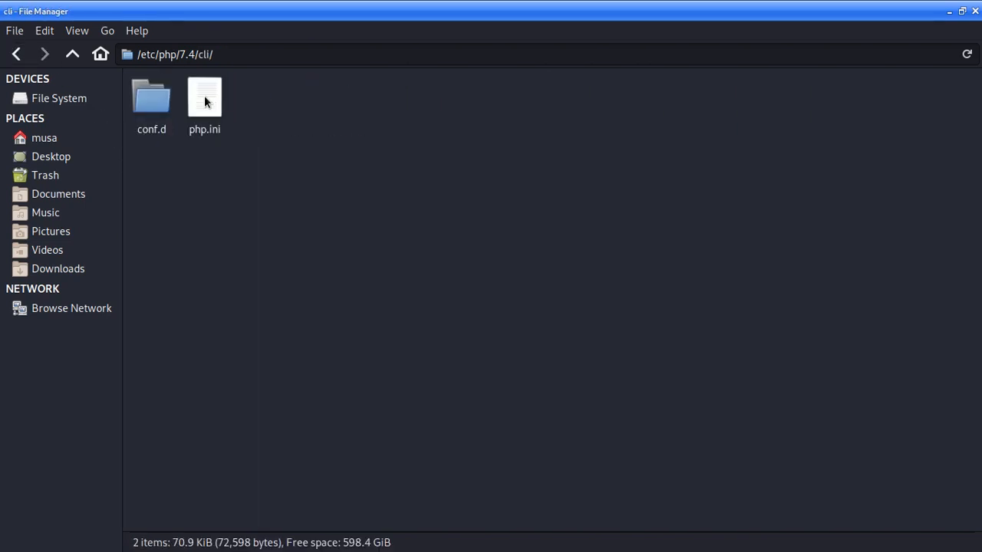
{"action": "left_click", "coordinate": [198, 96]}
{"action": "right_click", "coordinate": [198, 97]}
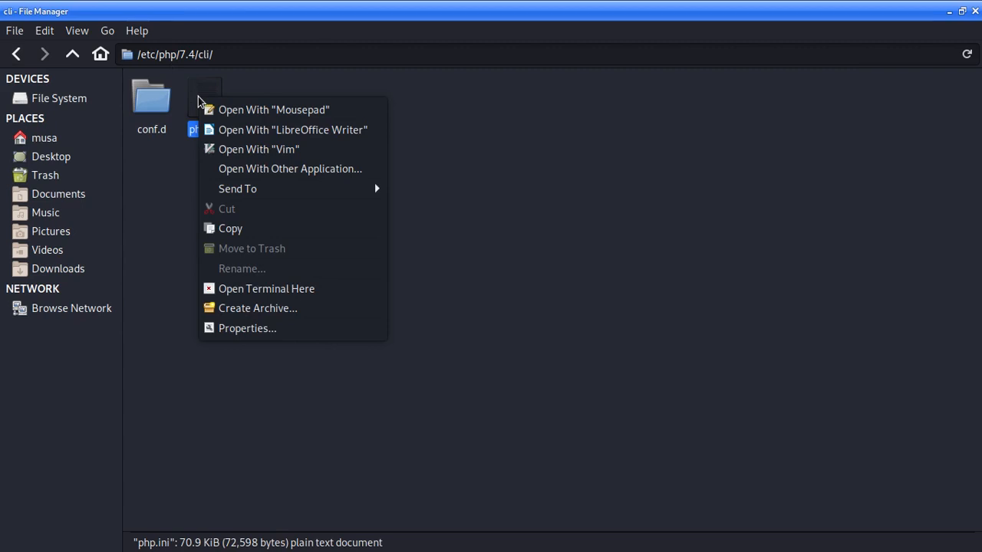
{"action": "left_click", "coordinate": [329, 109]}
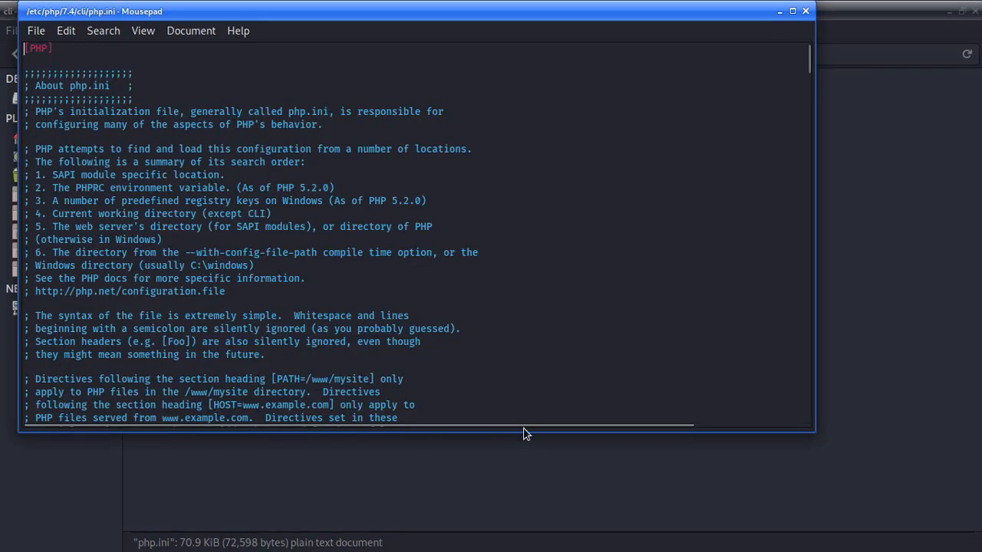
{"action": "left_click_drag", "start_coordinate": [524, 434], "coordinate": [527, 549]}
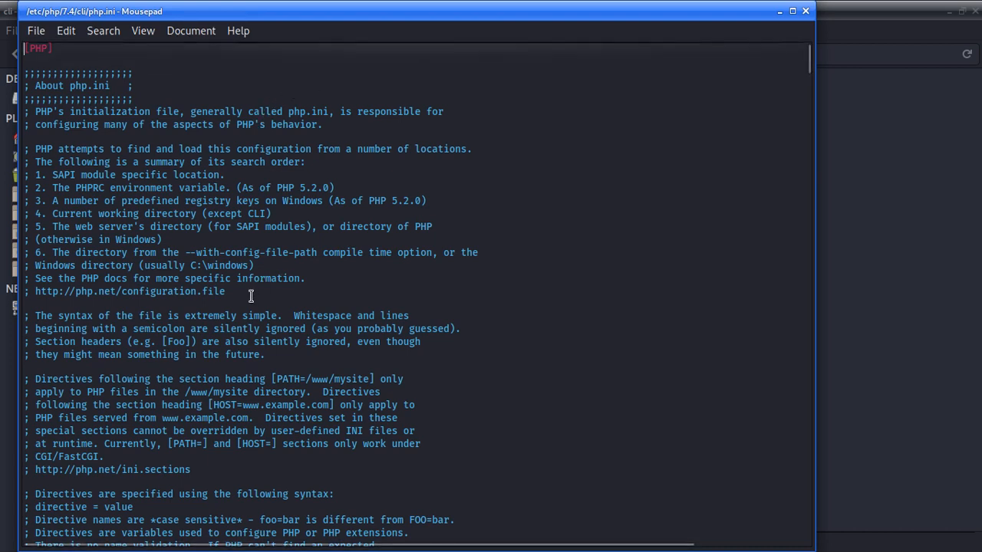
Step: Examine the php.ini file from its introductory comments through the Quick Reference to the Language Options section
{"action": "scroll", "coordinate": [222, 272], "scroll_direction": "down", "scroll_amount": 3}
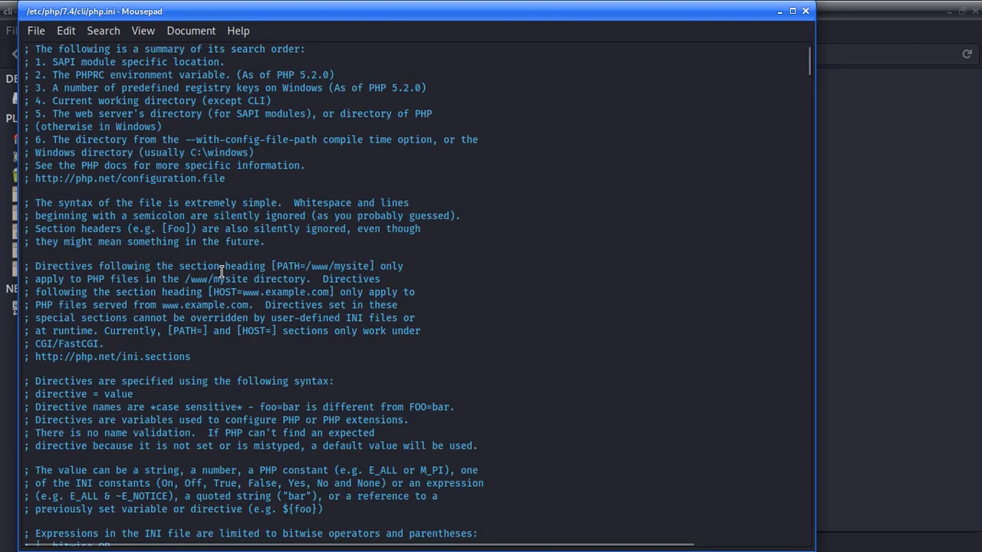
{"action": "scroll", "coordinate": [222, 273], "scroll_direction": "down", "scroll_amount": 7}
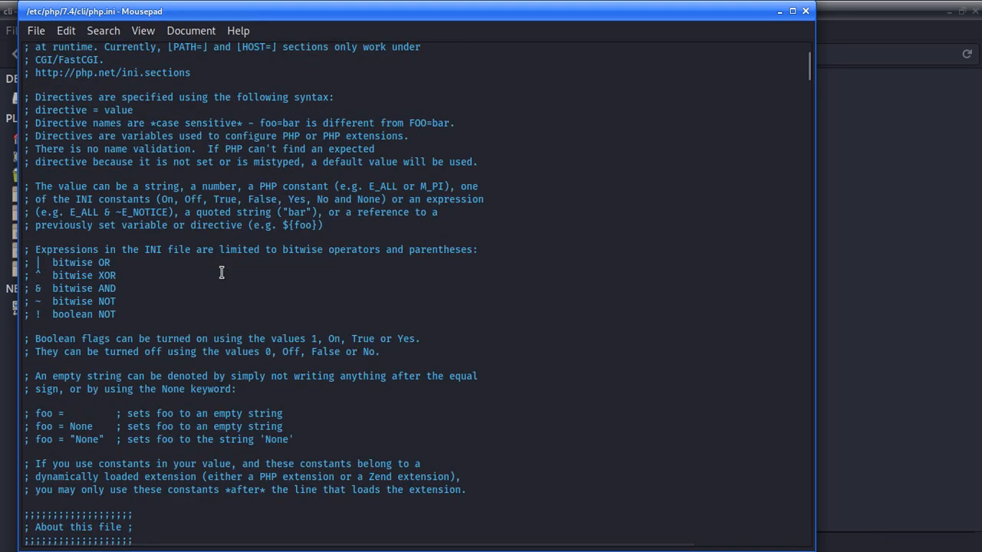
{"action": "scroll", "coordinate": [222, 272], "scroll_direction": "down", "scroll_amount": 3}
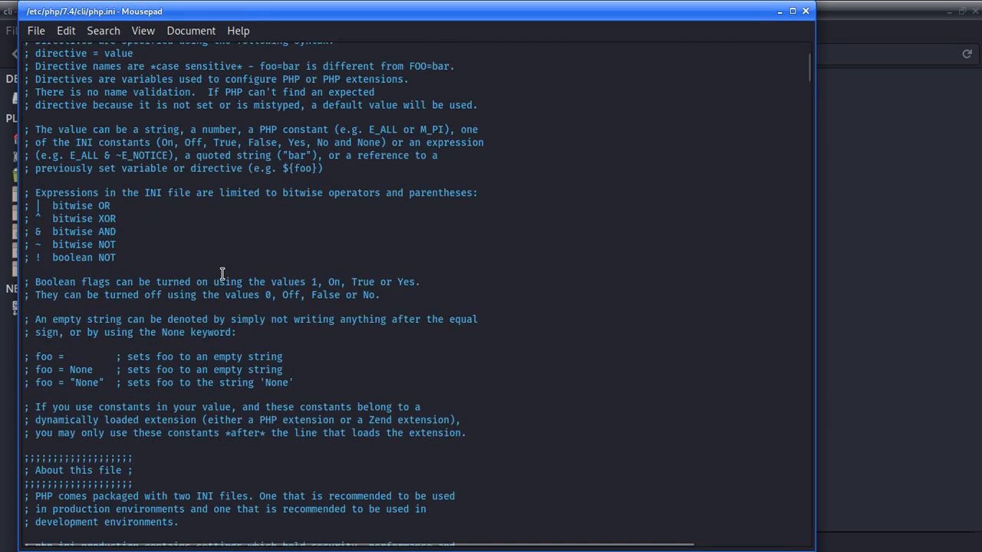
{"action": "scroll", "coordinate": [222, 274], "scroll_direction": "down", "scroll_amount": 2}
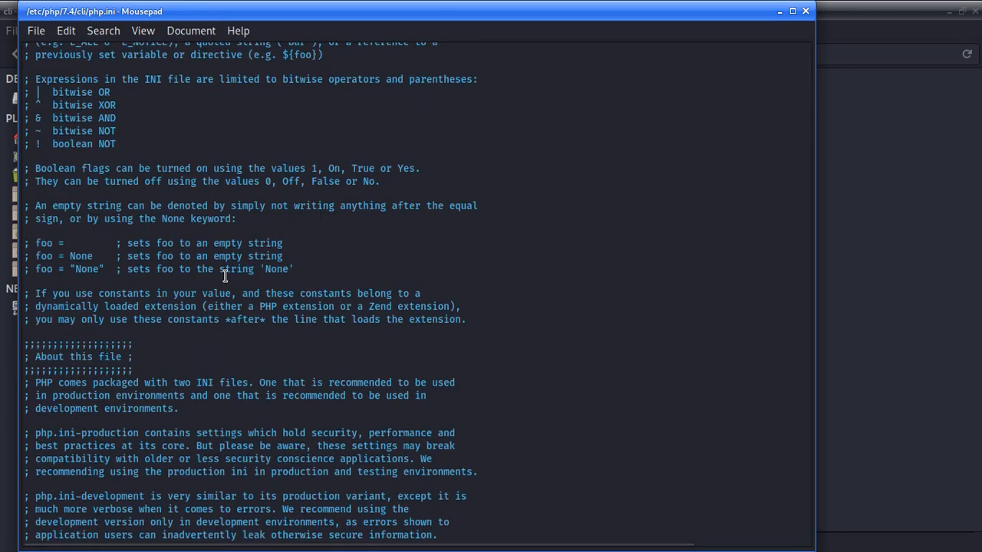
{"action": "scroll", "coordinate": [224, 276], "scroll_direction": "down", "scroll_amount": 6}
{"action": "scroll", "coordinate": [208, 329], "scroll_direction": "down", "scroll_amount": 6}
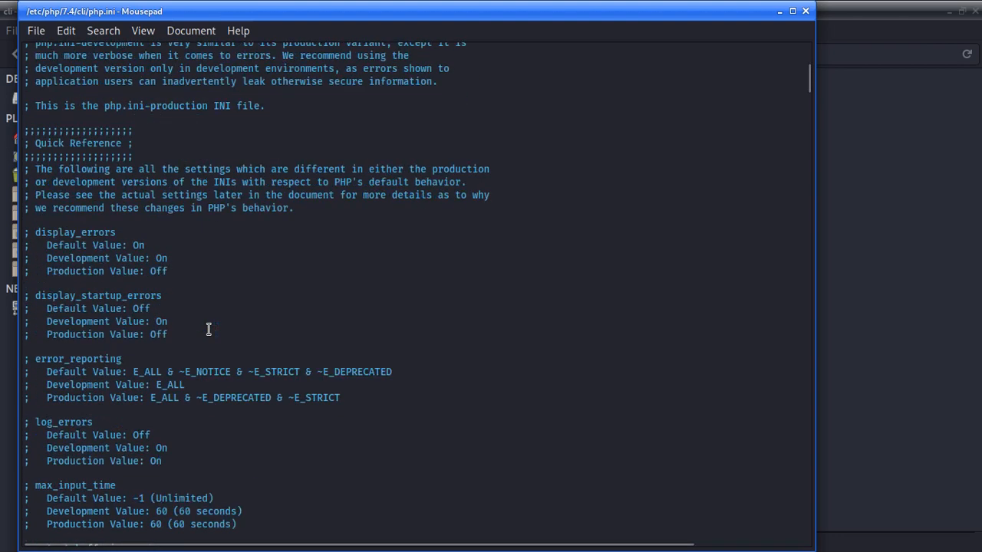
{"action": "scroll", "coordinate": [208, 329], "scroll_direction": "down", "scroll_amount": 4}
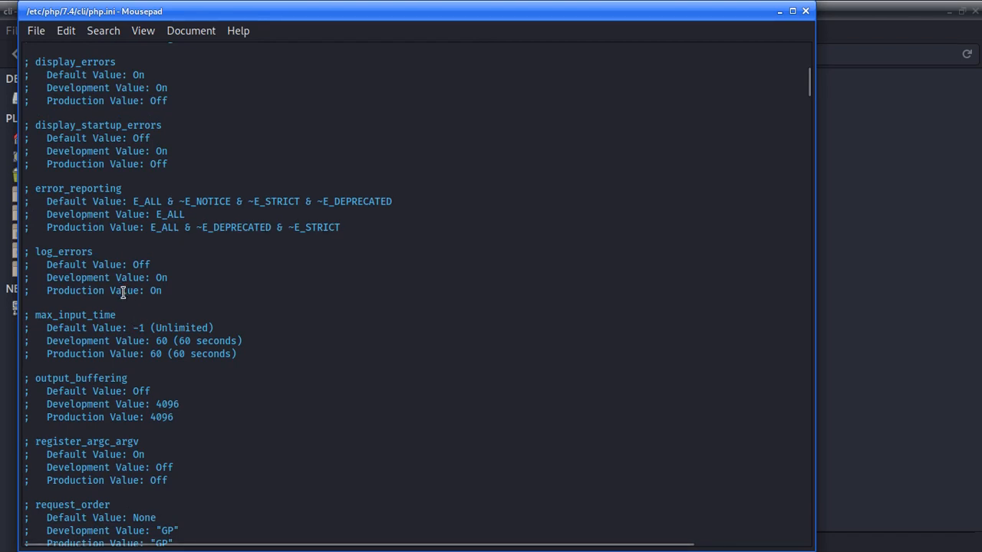
{"action": "scroll", "coordinate": [115, 285], "scroll_direction": "down", "scroll_amount": 4}
{"action": "scroll", "coordinate": [114, 285], "scroll_direction": "down", "scroll_amount": 4}
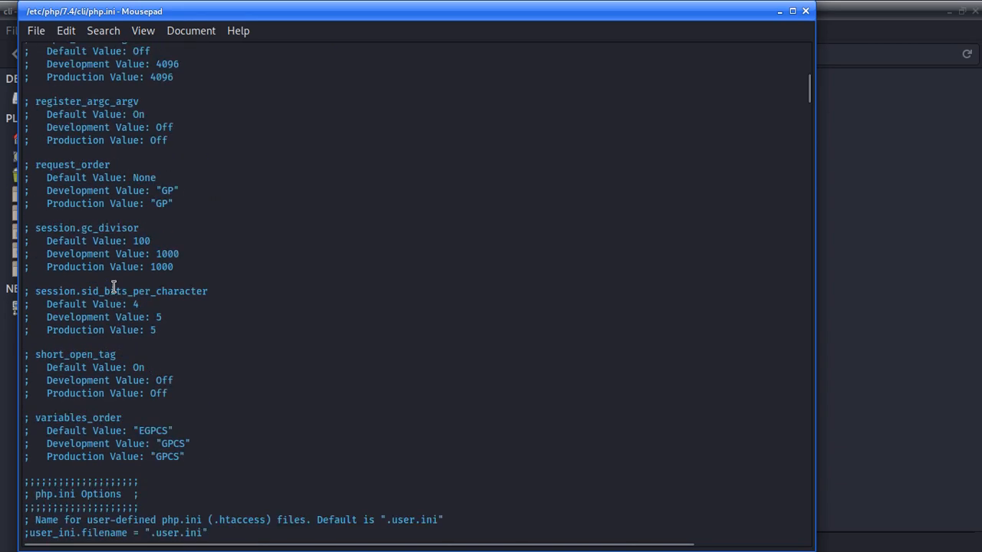
{"action": "scroll", "coordinate": [114, 287], "scroll_direction": "down", "scroll_amount": 1}
{"action": "scroll", "coordinate": [119, 288], "scroll_direction": "down", "scroll_amount": 3}
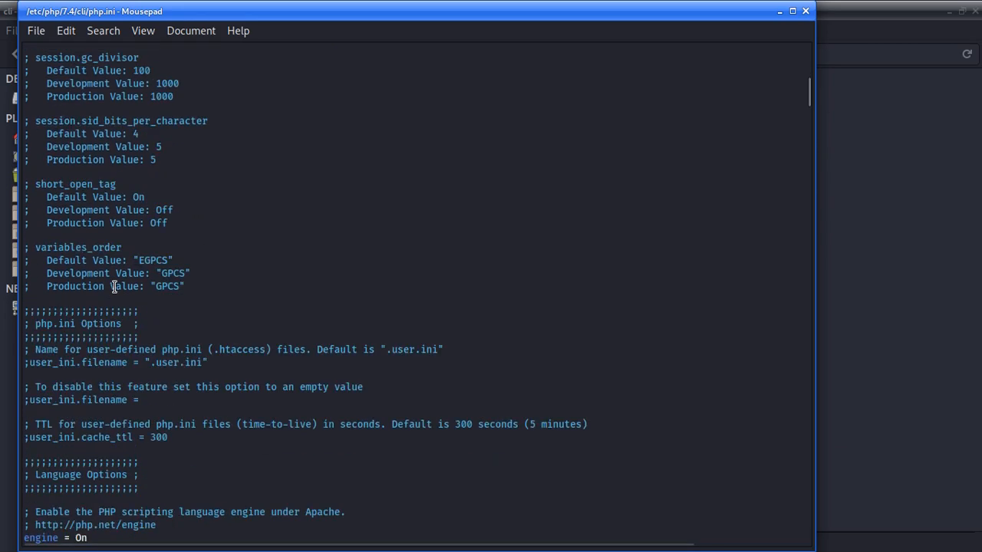
{"action": "scroll", "coordinate": [120, 288], "scroll_direction": "down", "scroll_amount": 4}
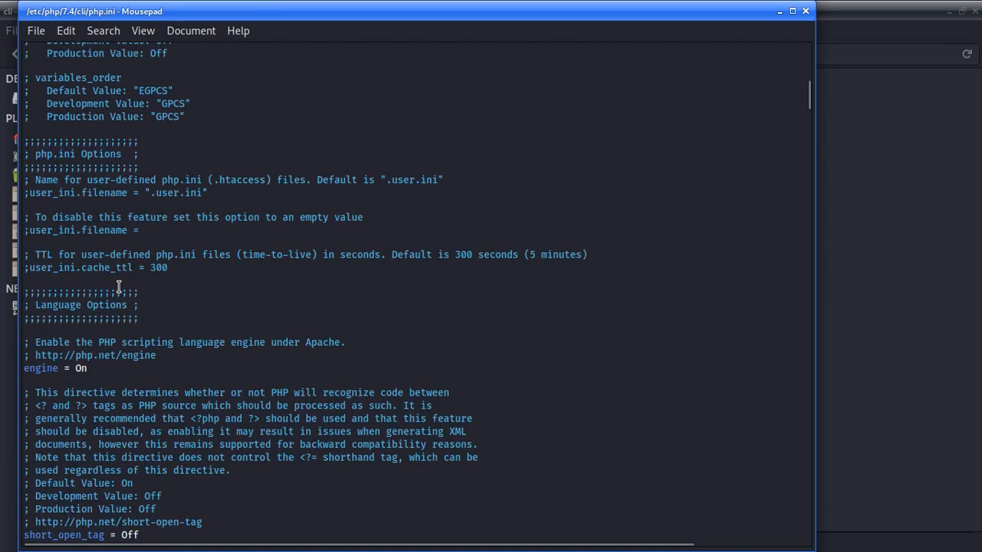
{"action": "scroll", "coordinate": [101, 319], "scroll_direction": "down", "scroll_amount": 4}
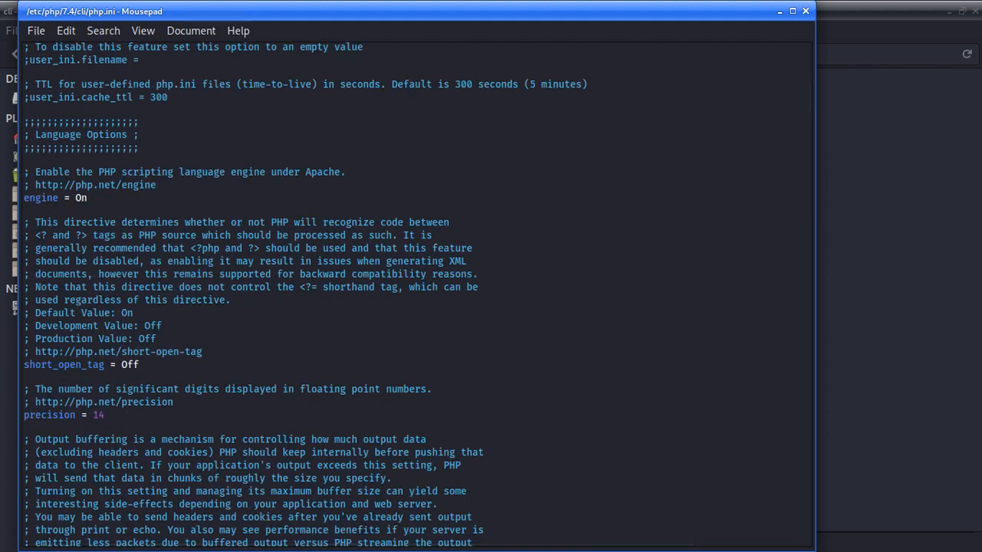
Step: Find upload_max_filesize in php.ini, set it to 20M, and check the settings below it
{"action": "key", "text": "ctrl+f"}
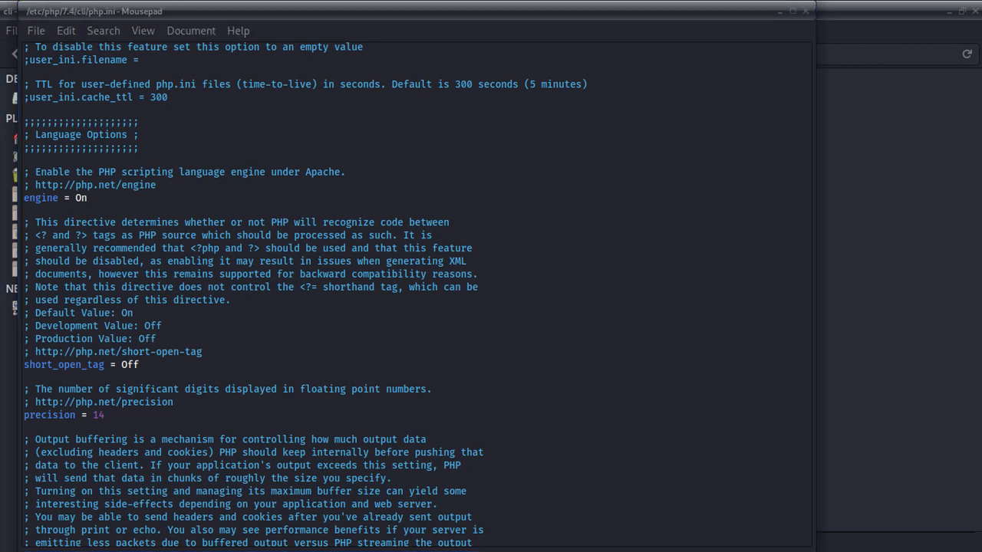
{"action": "left_click", "coordinate": [480, 292]}
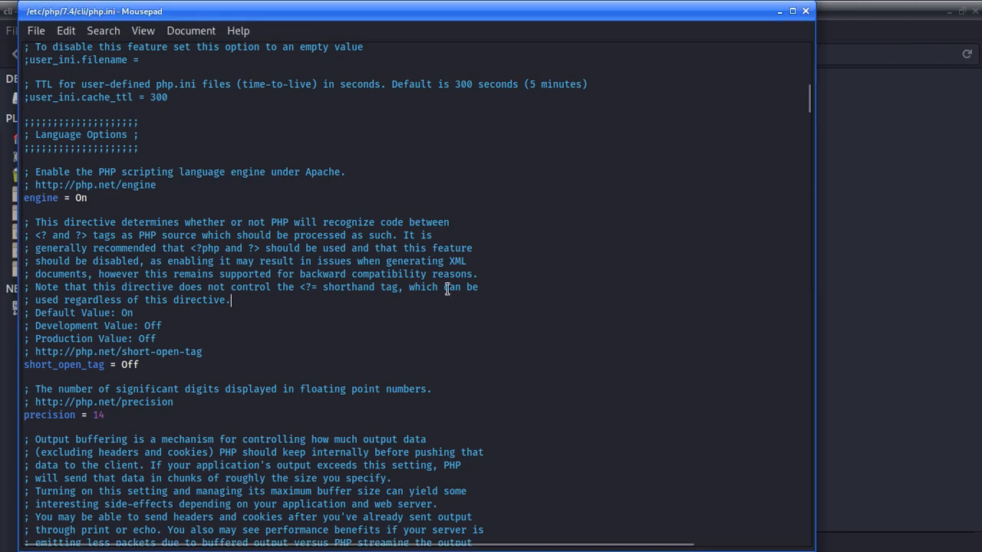
{"action": "key", "text": "ctrl+f"}
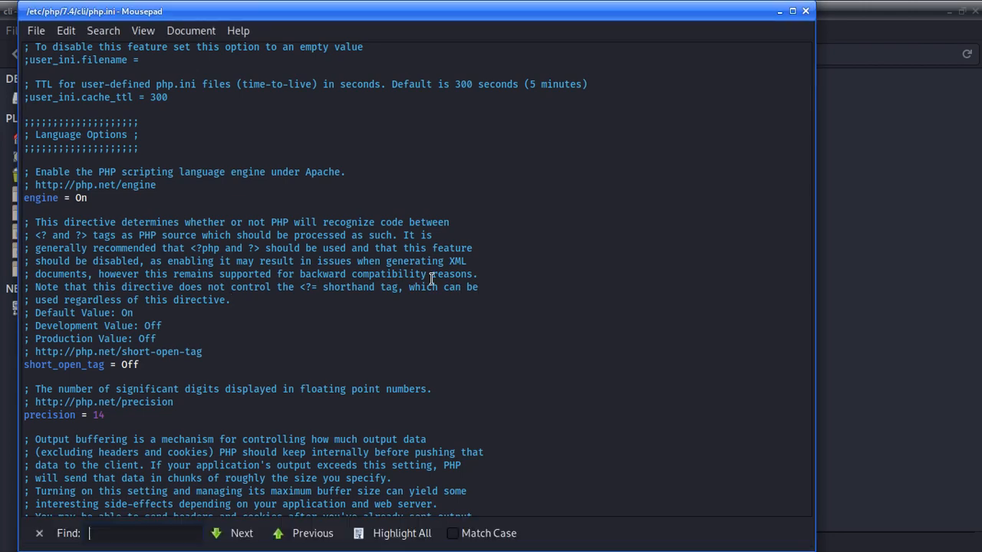
{"action": "type", "text": "upload_max_filesize"}
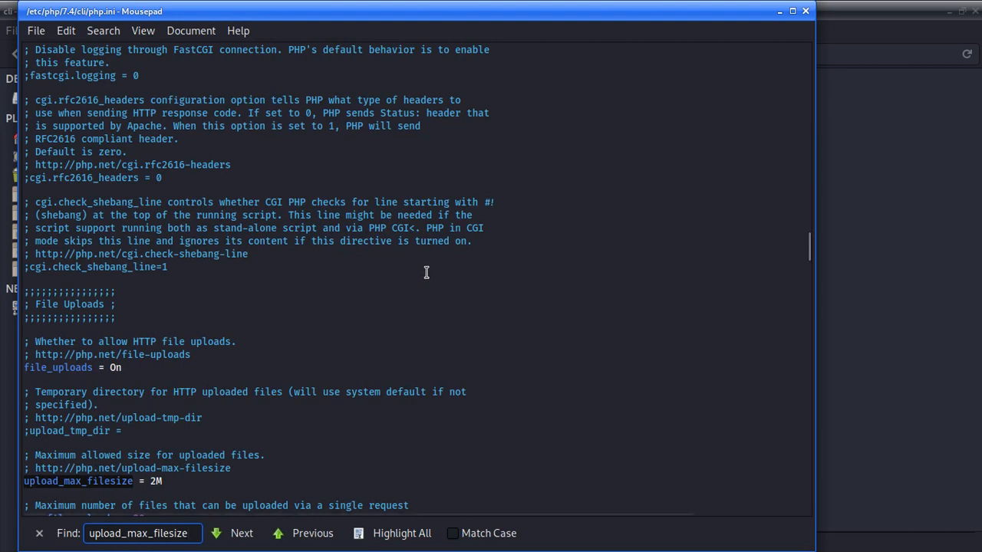
{"action": "left_click", "coordinate": [162, 481]}
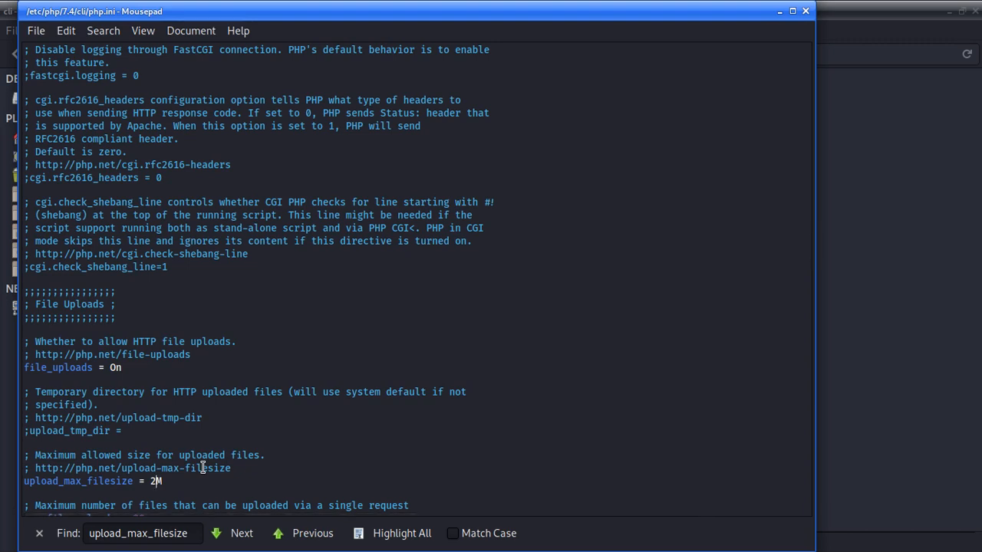
{"action": "key", "text": "BackSpace"}
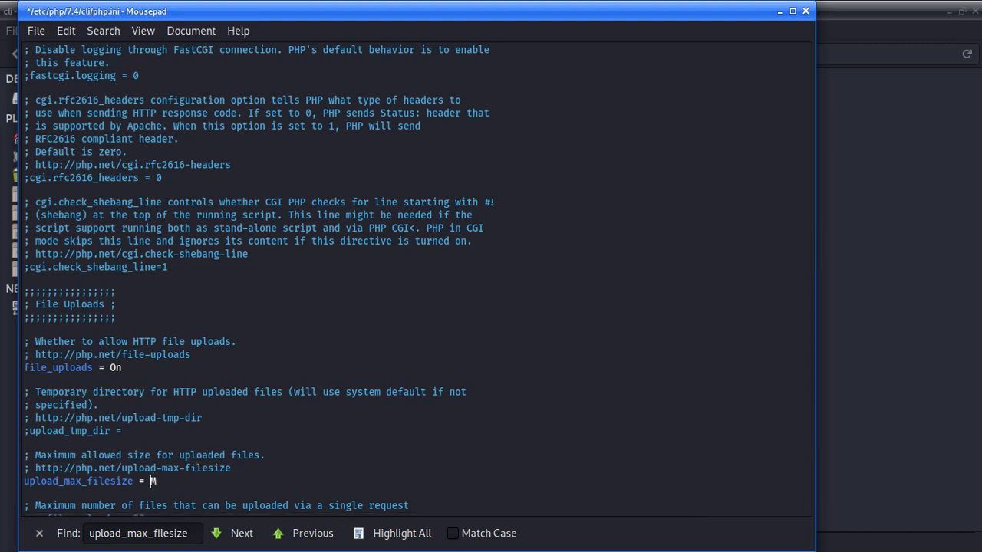
{"action": "type", "text": "20"}
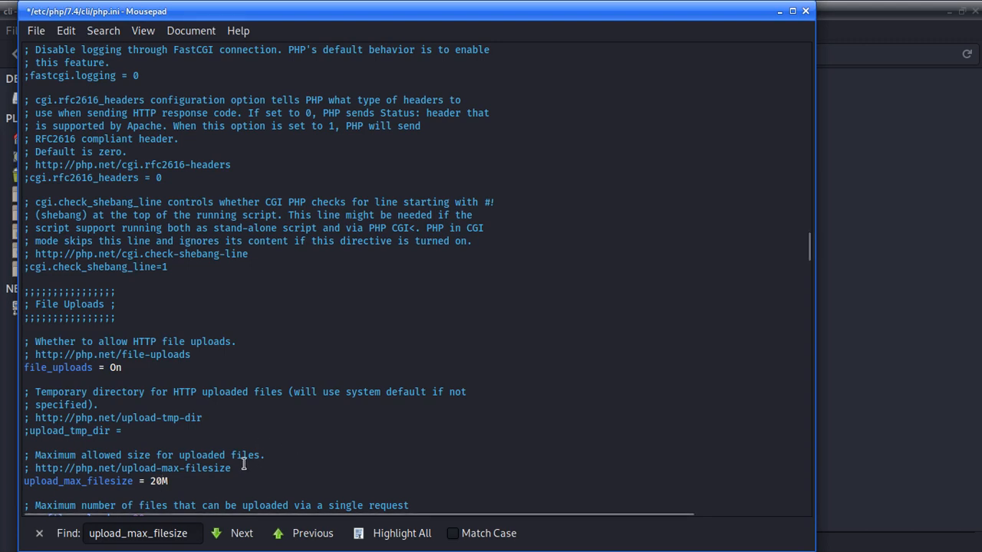
{"action": "scroll", "coordinate": [214, 476], "scroll_direction": "down", "scroll_amount": 1}
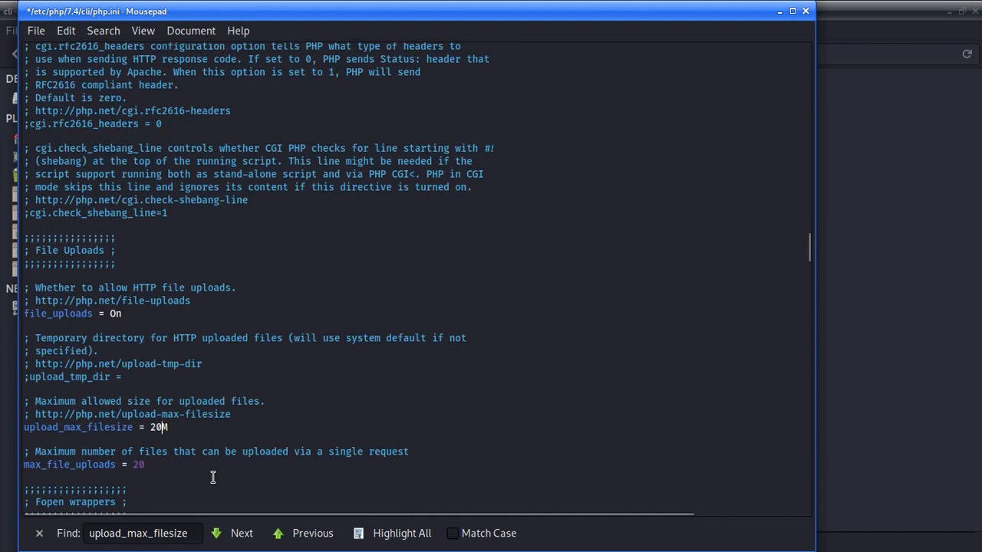
{"action": "scroll", "coordinate": [213, 477], "scroll_direction": "down", "scroll_amount": 2}
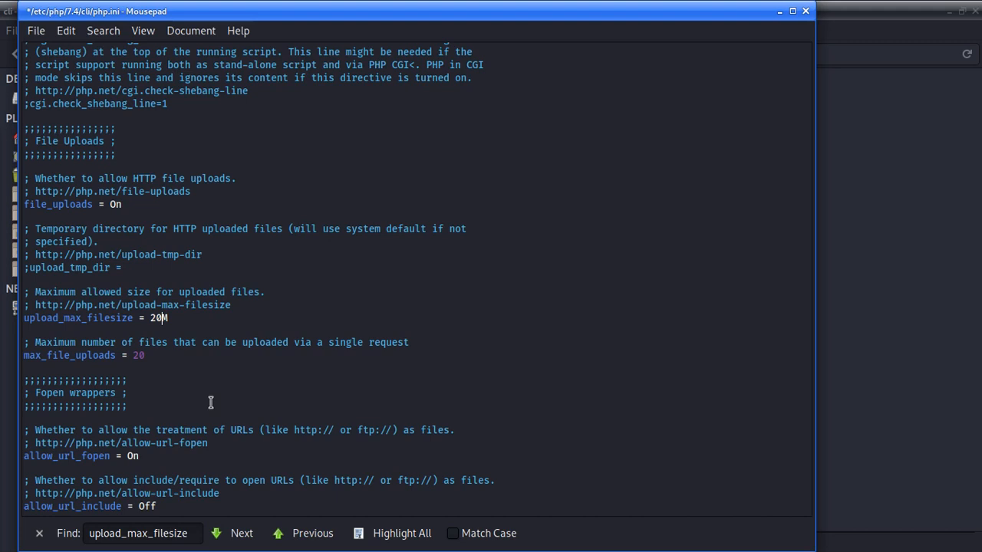
Step: Set max_file_uploads to 100 in php.ini
{"action": "left_click", "coordinate": [137, 355]}
{"action": "key", "text": "BackSpace"}
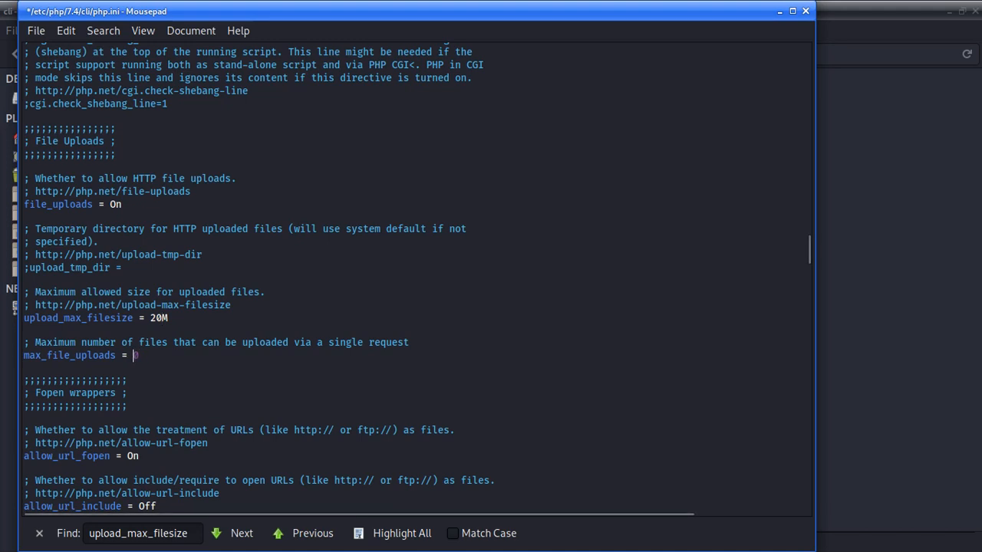
{"action": "type", "text": "100"}
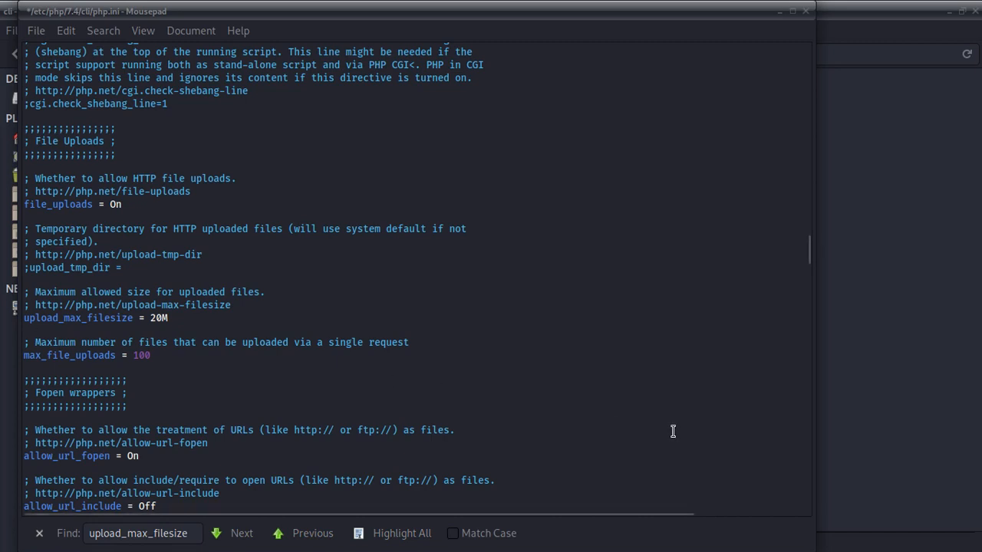
{"action": "left_click", "coordinate": [193, 397]}
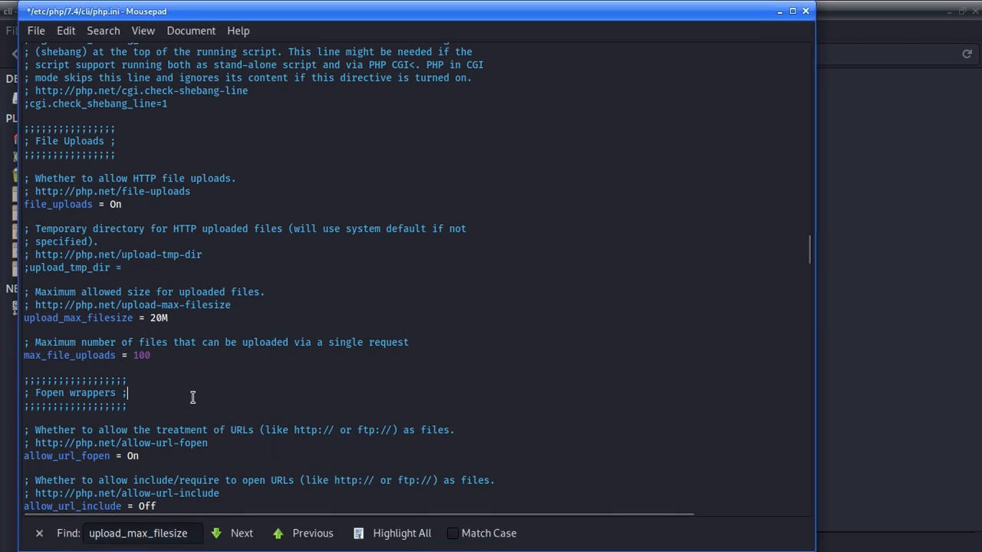
Step: Find post_max_size in php.ini and set it to 100M
{"action": "key", "text": "ctrl+f"}
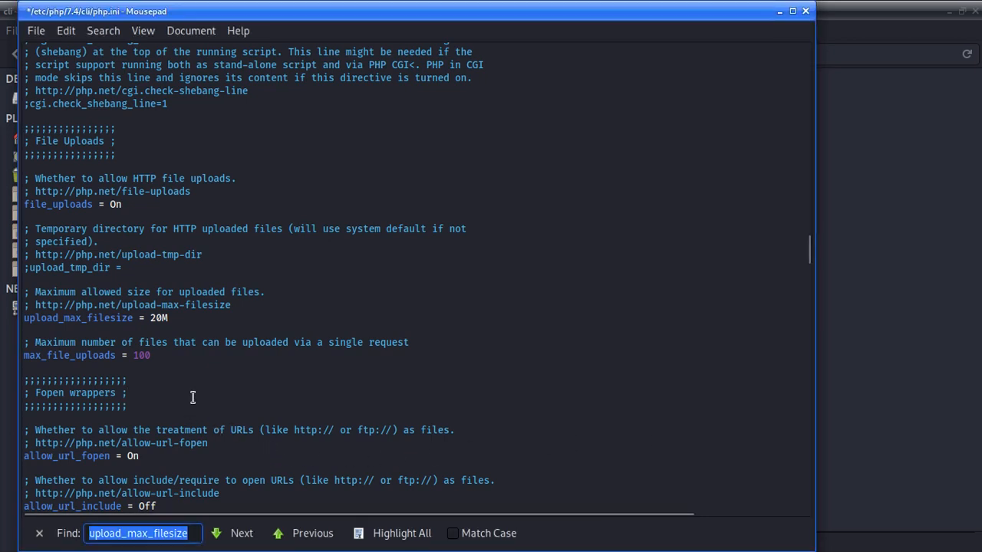
{"action": "left_click", "coordinate": [156, 535]}
{"action": "key", "text": "shift+End"}
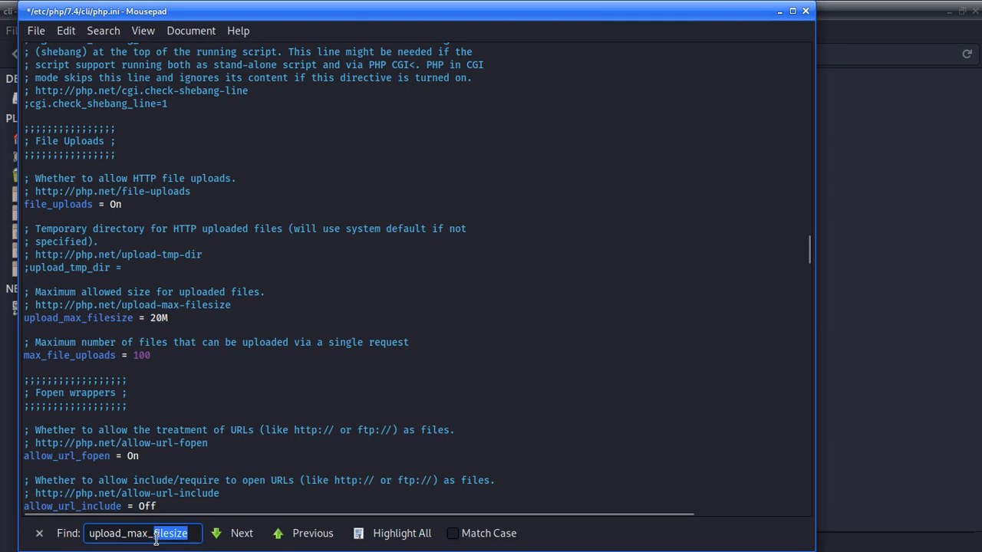
{"action": "key", "text": "ctrl+a"}
{"action": "key", "text": "BackSpace"}
{"action": "type", "text": "post_max_size"}
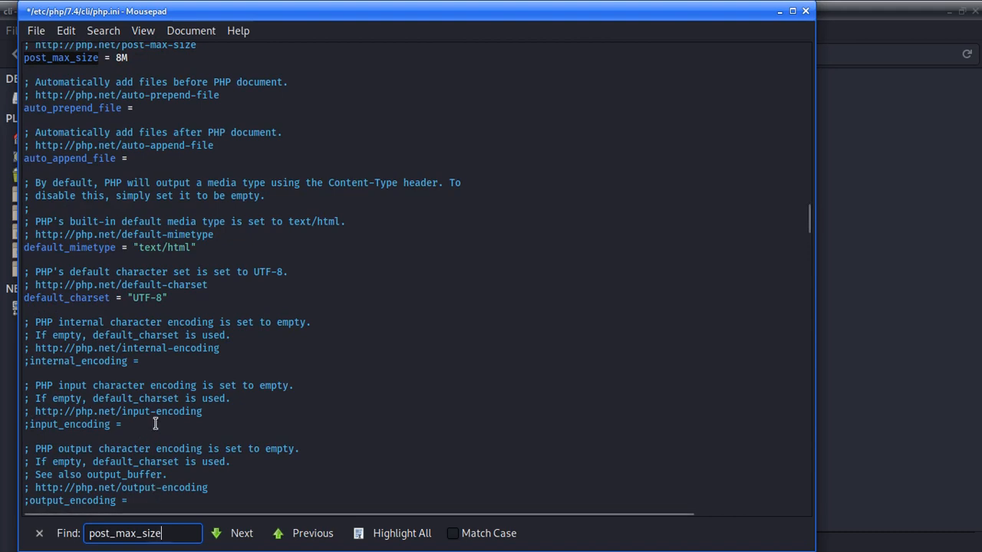
{"action": "left_click", "coordinate": [116, 59]}
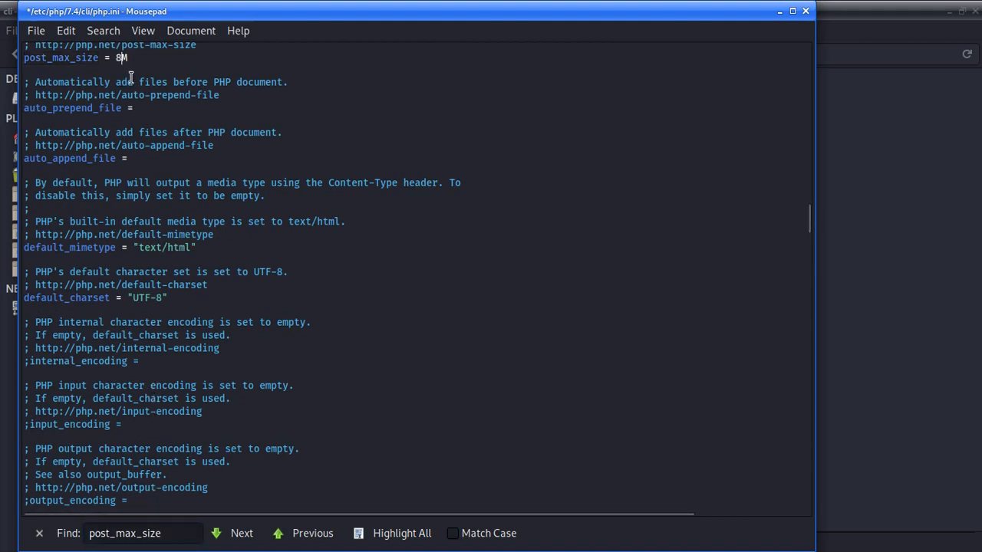
{"action": "key", "text": "BackSpace"}
{"action": "type", "text": "100"}
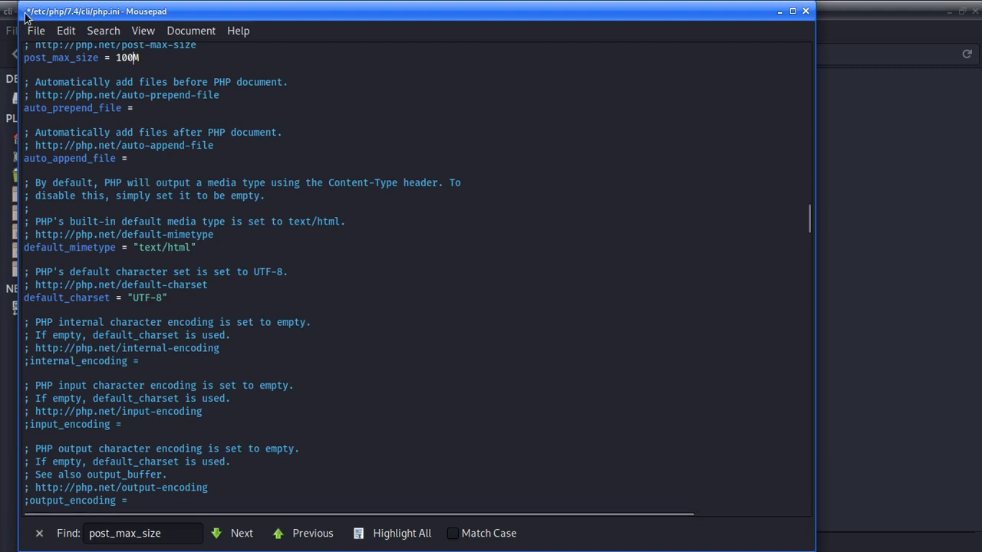
Step: Try to save php.ini, and close the editor without saving the changes
{"action": "mouse_move", "coordinate": [51, 17]}
{"action": "left_mouse_down"}
{"action": "mouse_move", "coordinate": [92, 17]}
{"action": "mouse_move", "coordinate": [34, 19]}
{"action": "left_mouse_up"}
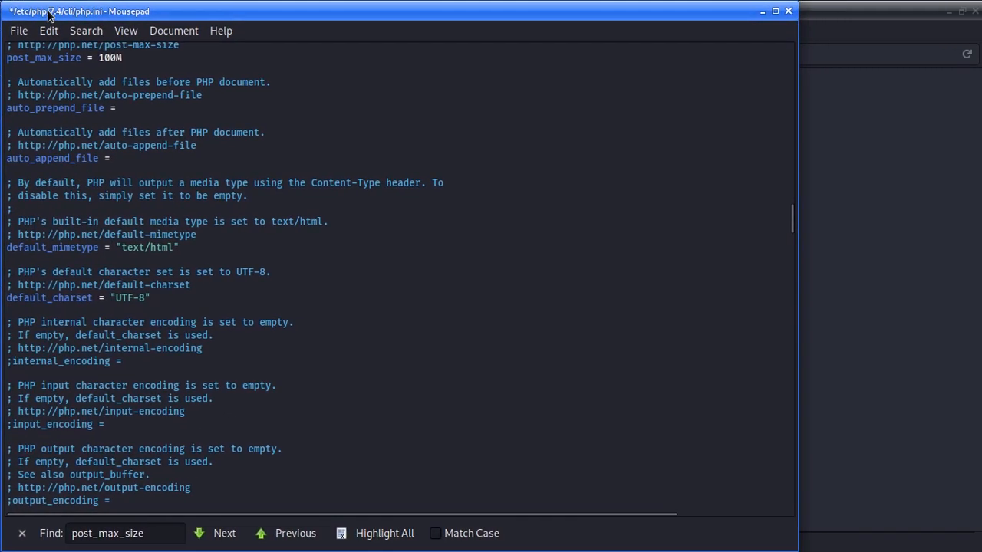
{"action": "left_click", "coordinate": [16, 32]}
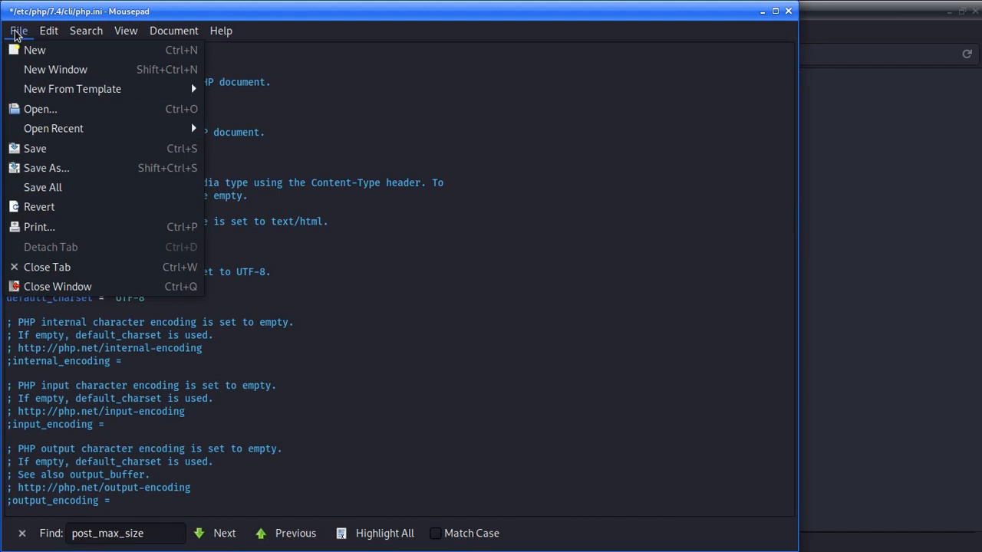
{"action": "left_click", "coordinate": [52, 147]}
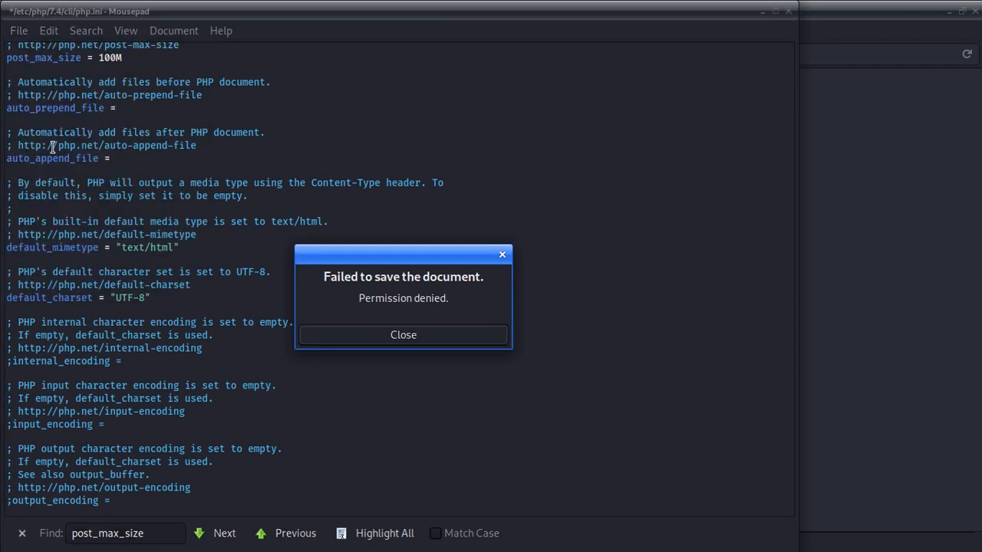
{"action": "left_click", "coordinate": [431, 341]}
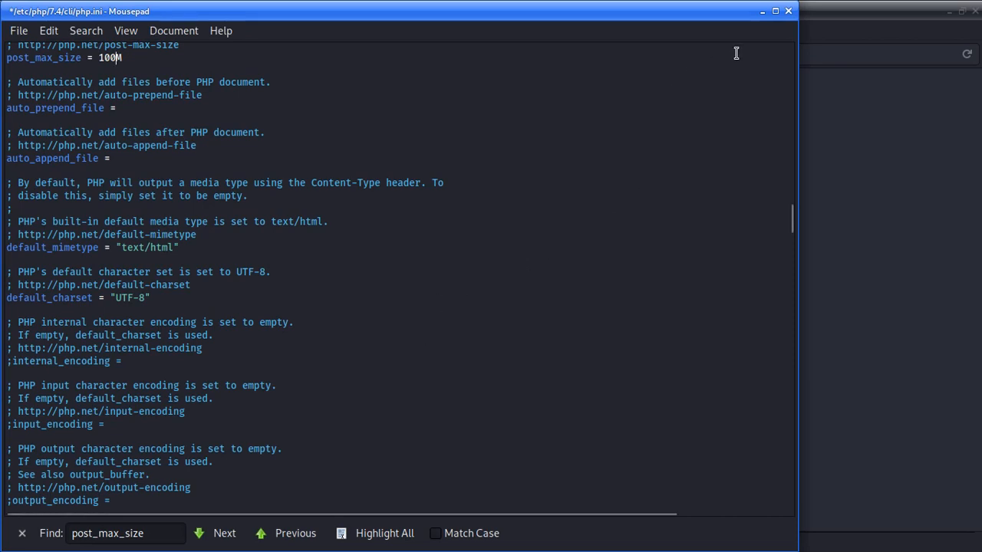
{"action": "left_click", "coordinate": [790, 13]}
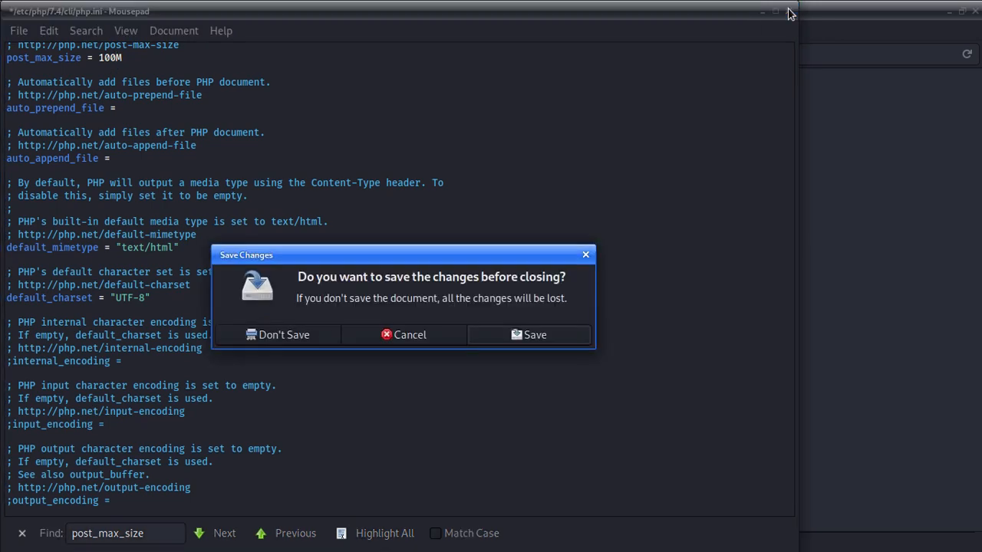
{"action": "left_click", "coordinate": [321, 337]}
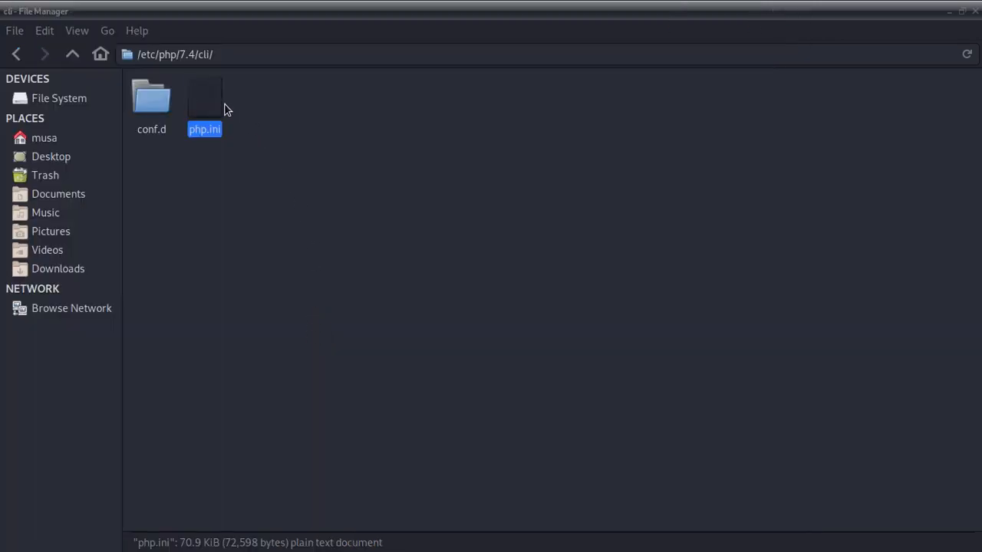
Step: Open a terminal in the cli folder and copy the path /etc/php/7.4/cli from its prompt
{"action": "left_click", "coordinate": [197, 103]}
{"action": "right_click", "coordinate": [198, 103]}
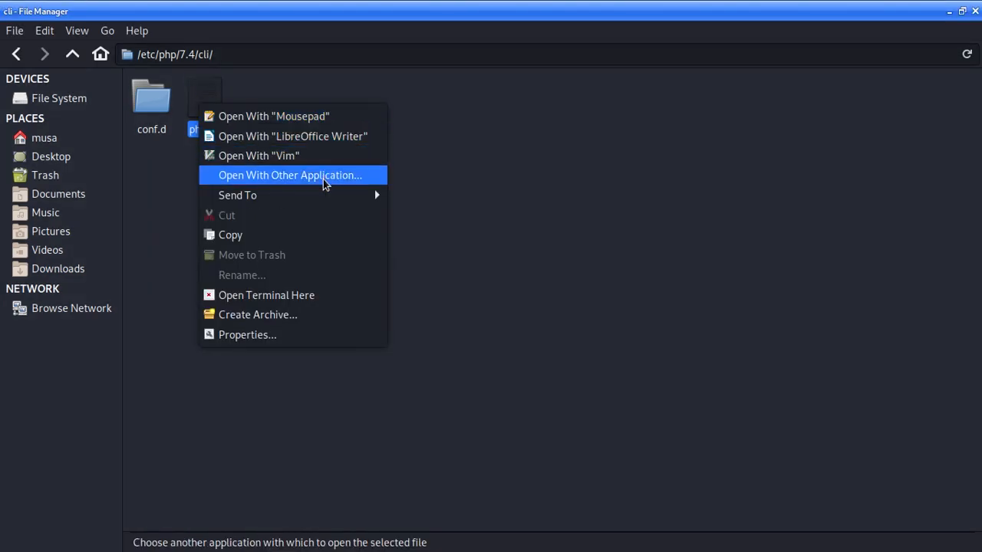
{"action": "left_click", "coordinate": [285, 296]}
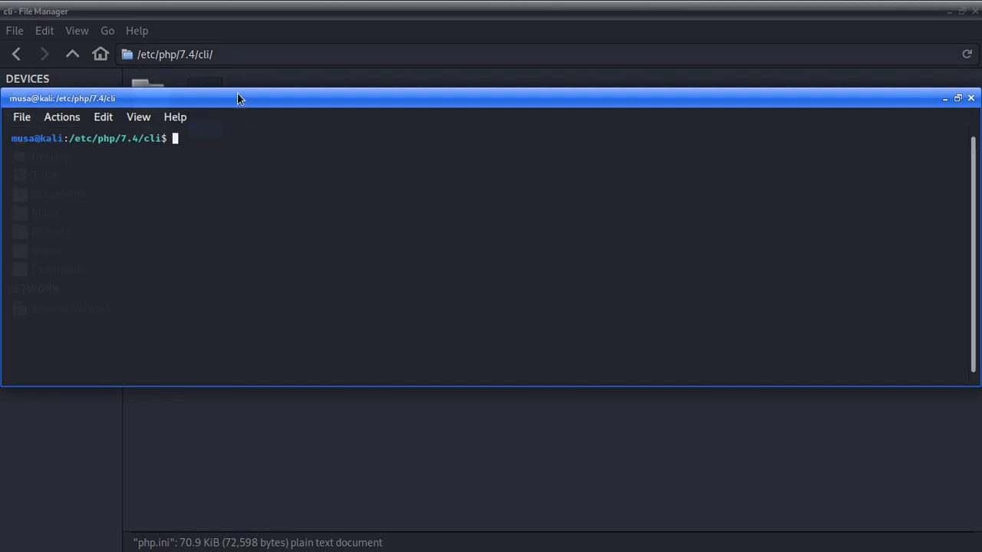
{"action": "left_click_drag", "start_coordinate": [237, 98], "coordinate": [343, 171]}
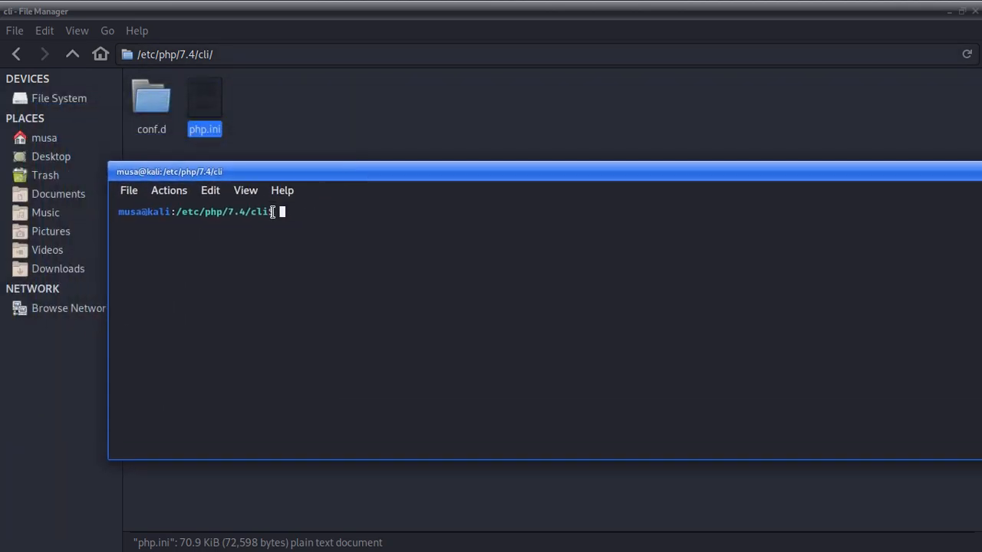
{"action": "left_click_drag", "start_coordinate": [267, 209], "coordinate": [177, 213]}
{"action": "right_click", "coordinate": [208, 217]}
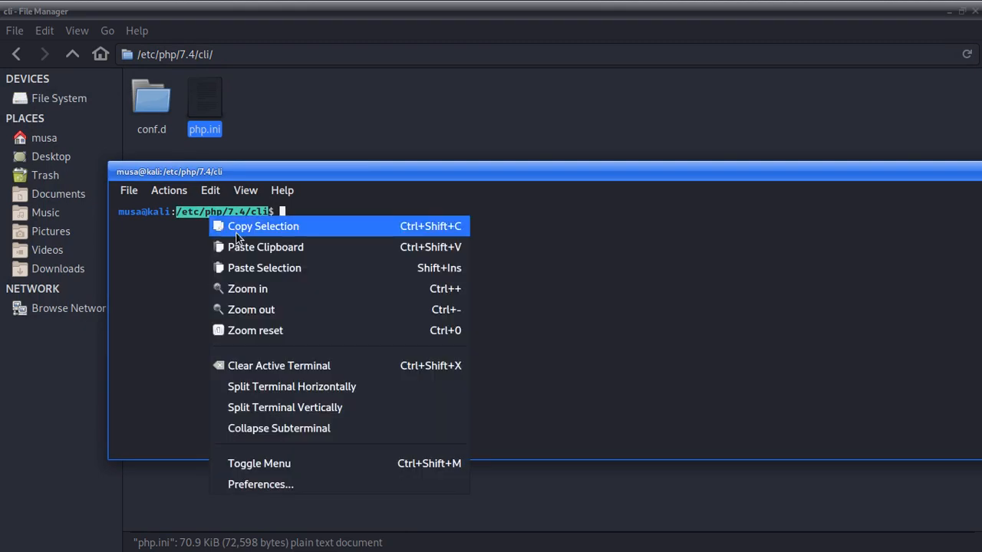
{"action": "left_click", "coordinate": [281, 227]}
{"action": "left_click", "coordinate": [307, 211]}
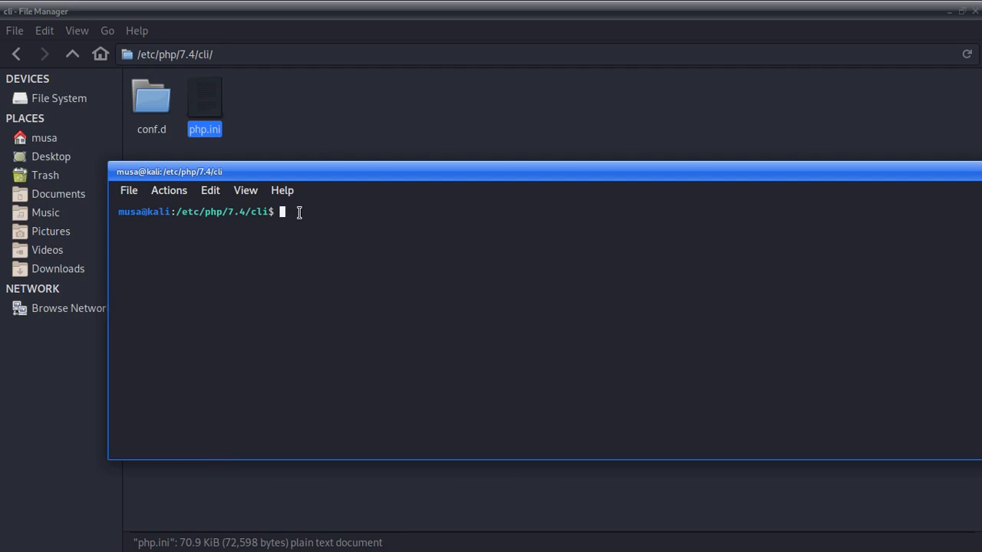
Step: Change to the home directory and try to run chmod -R 777 on the copied path /etc/php/7.4/cli
{"action": "type", "text": "cd"}
{"action": "key", "text": "Return"}
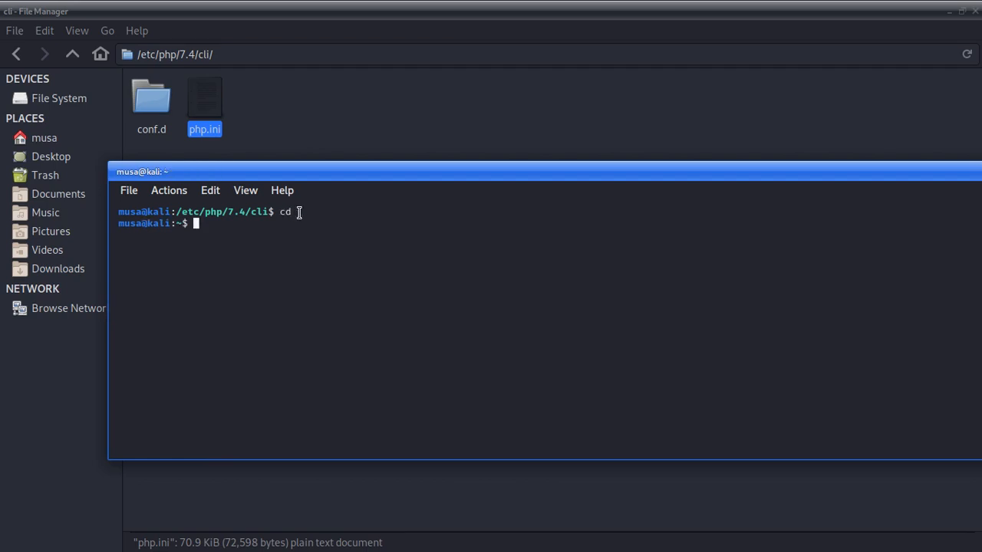
{"action": "type", "text": "chmod -R 777"}
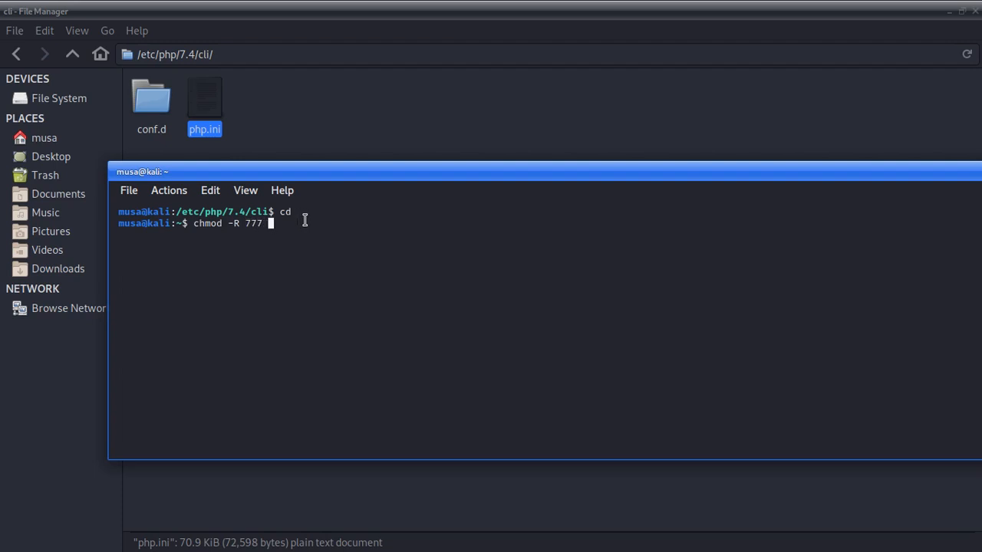
{"action": "right_click", "coordinate": [302, 217]}
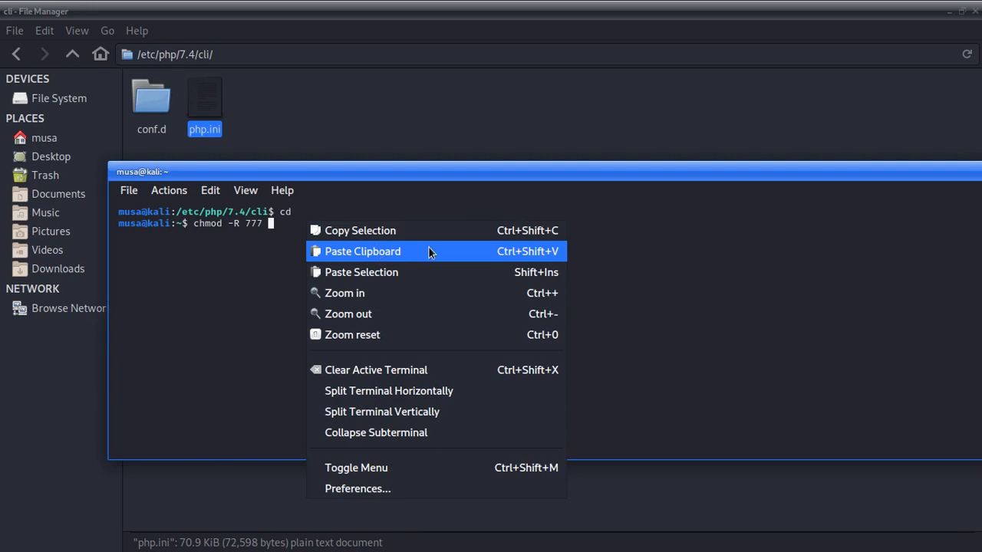
{"action": "left_click", "coordinate": [435, 272]}
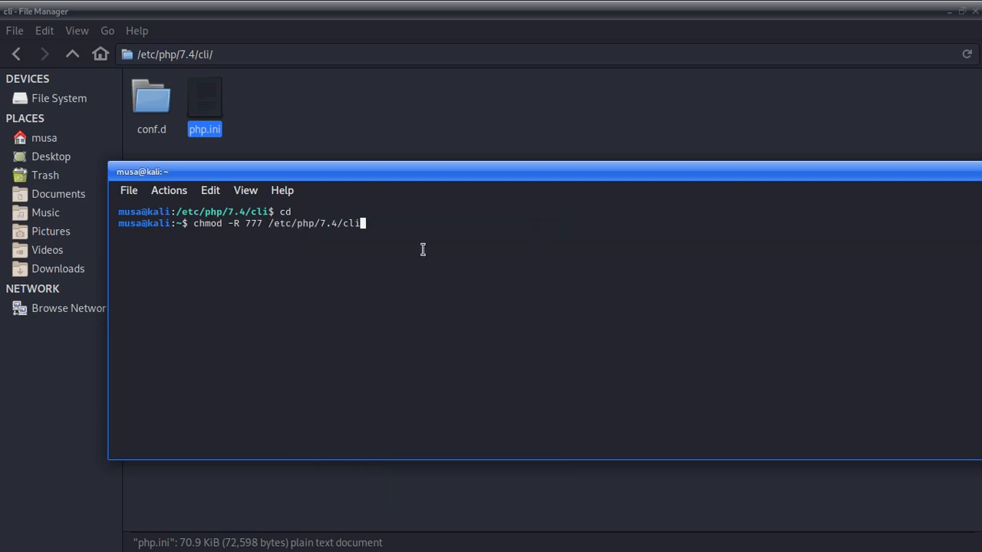
{"action": "key", "text": "Return"}
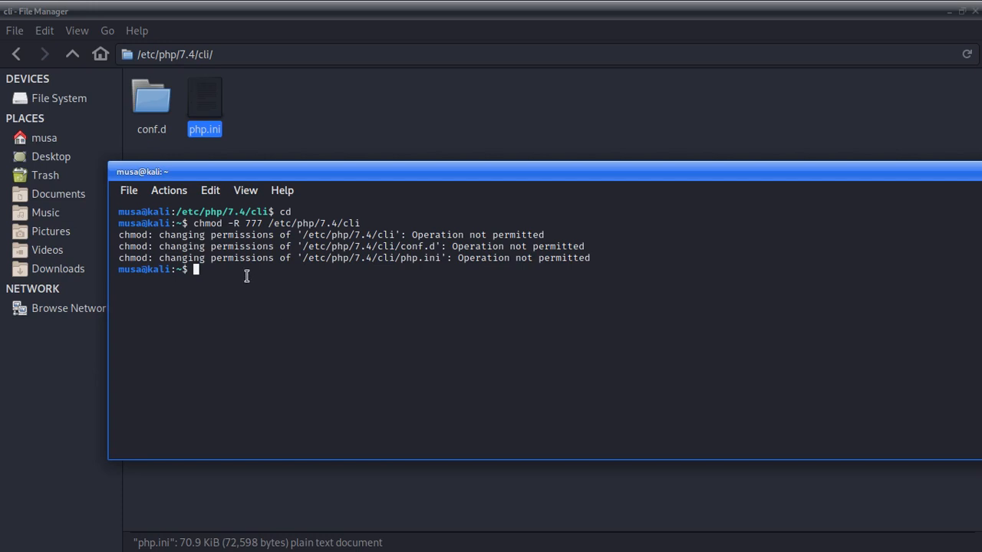
Step: Switch to a root shell with sudo su, entering the account password
{"action": "type", "text": "sudo"}
{"action": "type", "text": "su"}
{"action": "key", "text": "Return"}
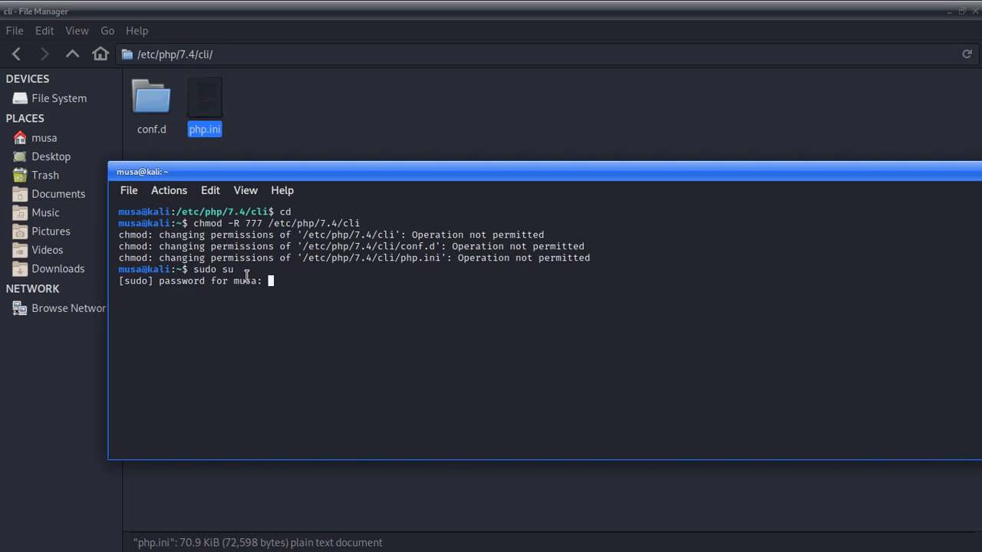
{"action": "key", "text": "Return"}
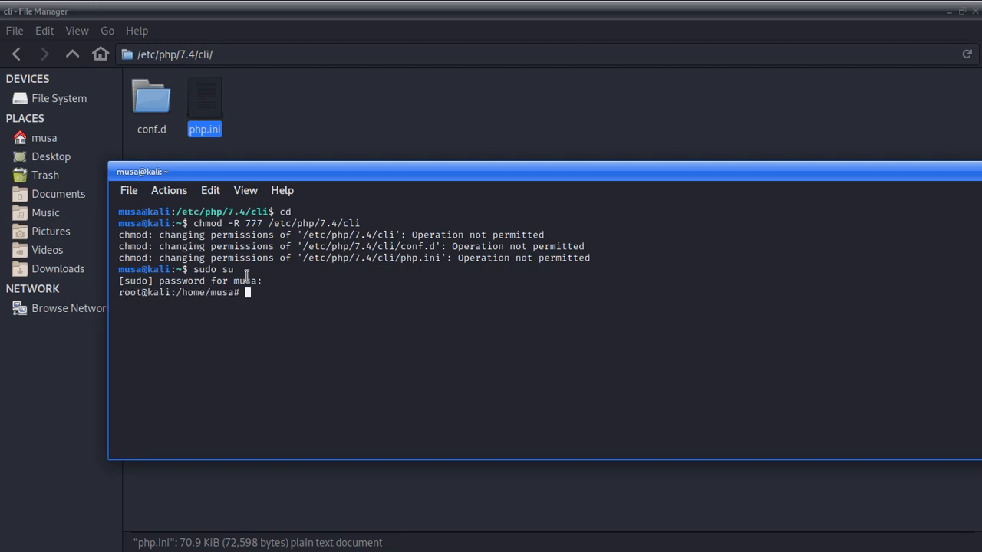
{"action": "type", "text": "service apache2 start"}
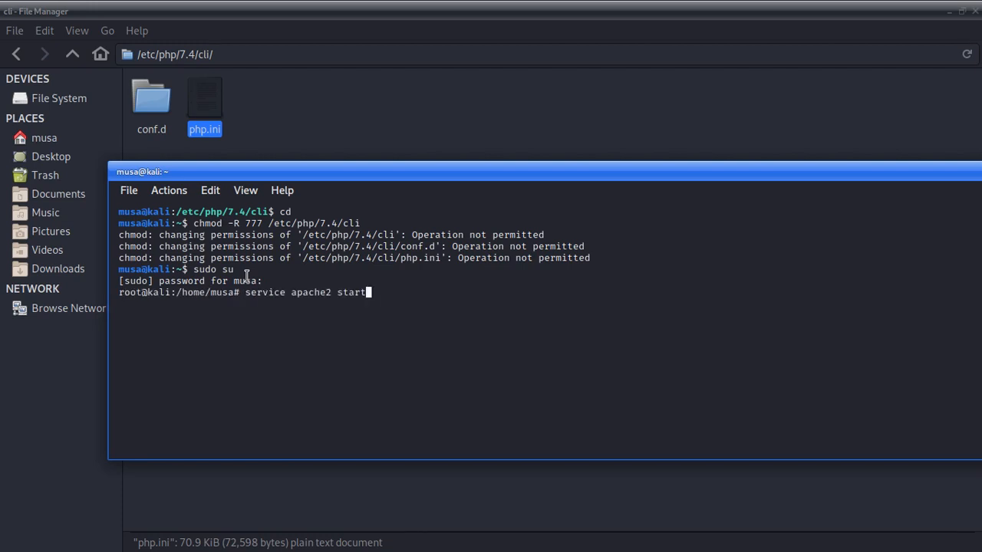
{"action": "key", "text": "Up"}
{"action": "key", "text": "Down"}
{"action": "key", "text": "Down"}
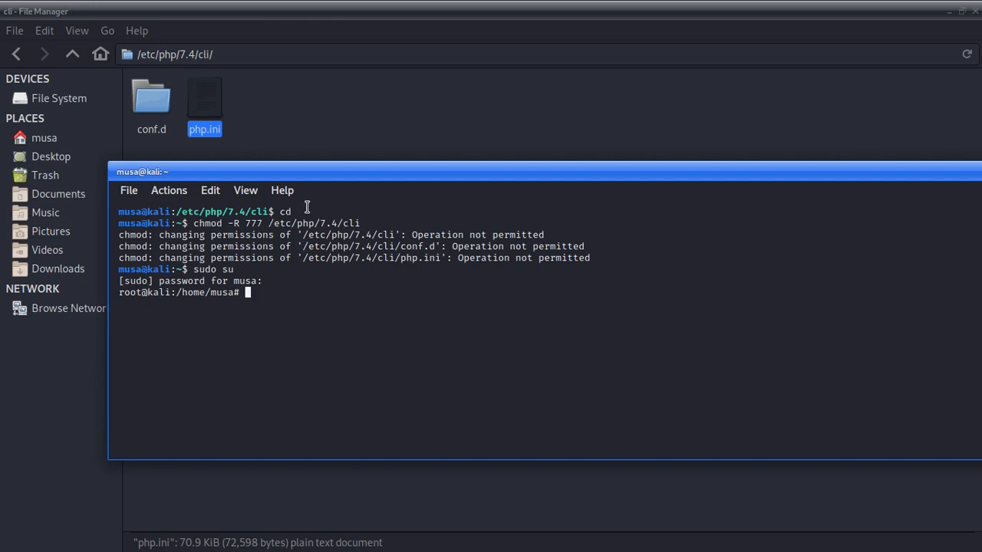
Step: Copy the earlier chmod -R 777 /etc/php/7.4/cli command and run it in the root shell
{"action": "left_click_drag", "start_coordinate": [367, 222], "coordinate": [188, 223]}
{"action": "right_click", "coordinate": [211, 220]}
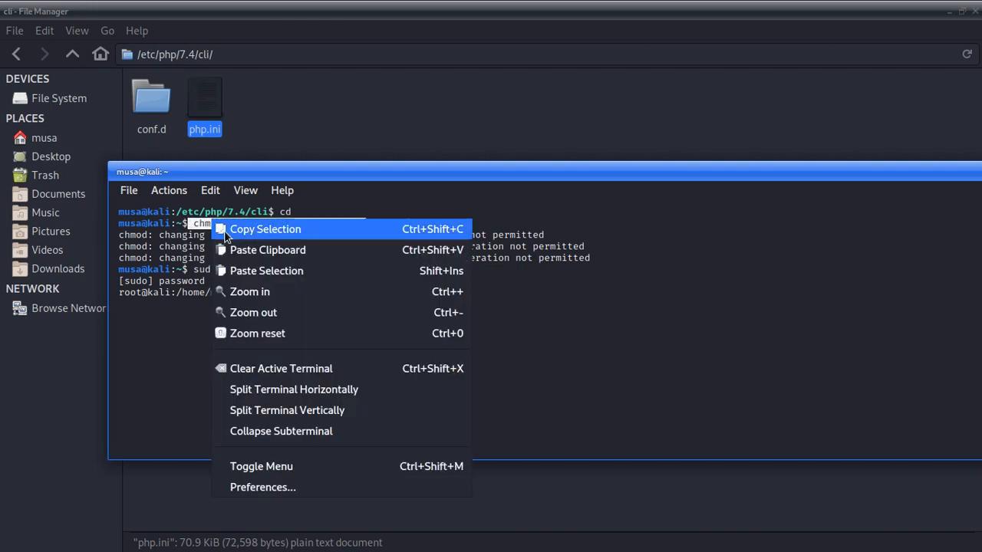
{"action": "left_click", "coordinate": [275, 236]}
{"action": "left_click", "coordinate": [259, 291]}
{"action": "right_click", "coordinate": [260, 298]}
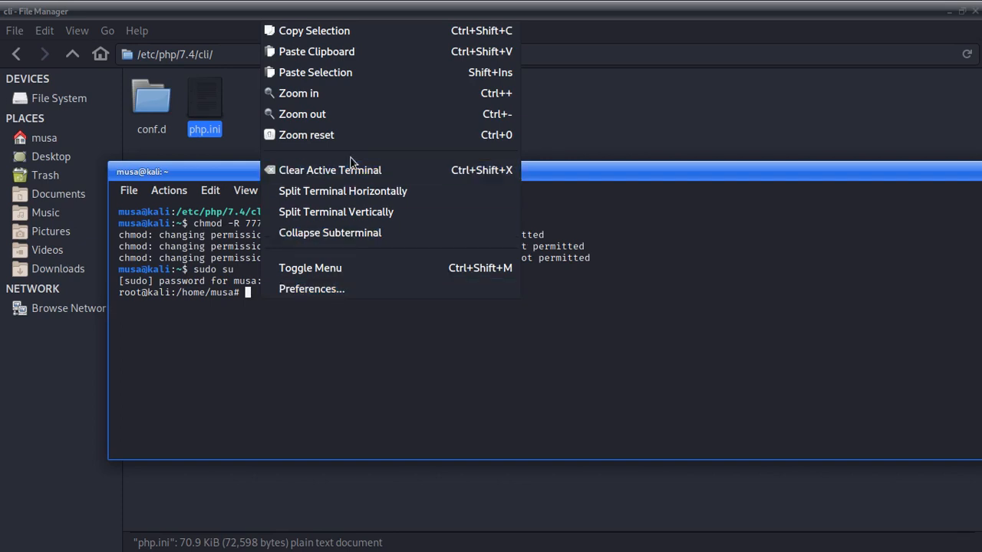
{"action": "left_click", "coordinate": [352, 52]}
{"action": "key", "text": "Return"}
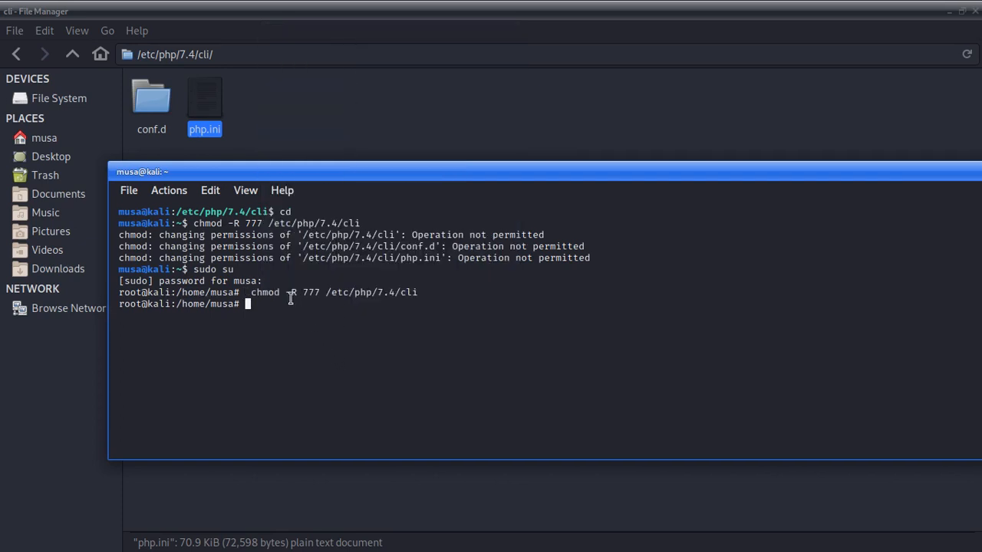
Step: Copy the chmod -R 777 /etc/php/7.4/cli command from the previous root prompt line and run it once more
{"action": "left_click_drag", "start_coordinate": [251, 292], "coordinate": [397, 289]}
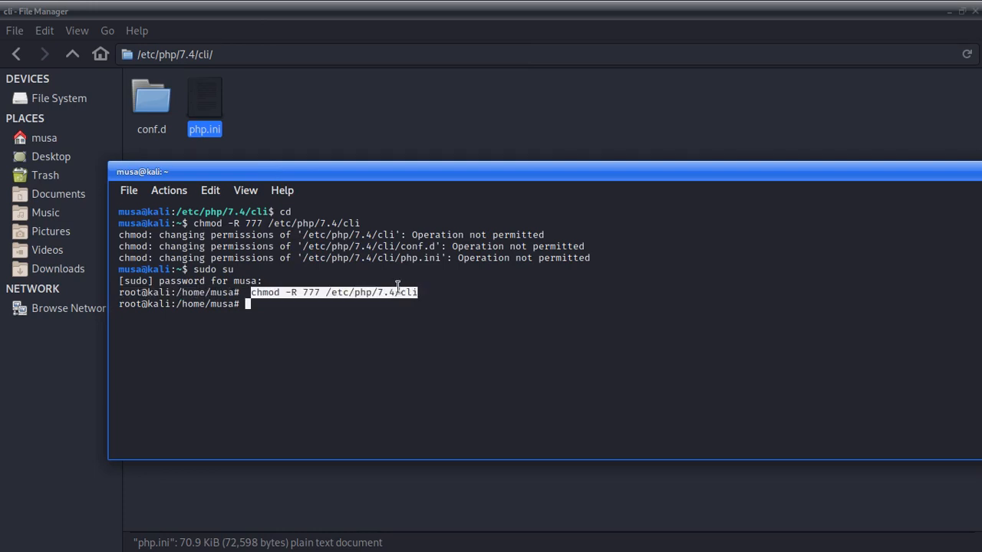
{"action": "right_click", "coordinate": [397, 286]}
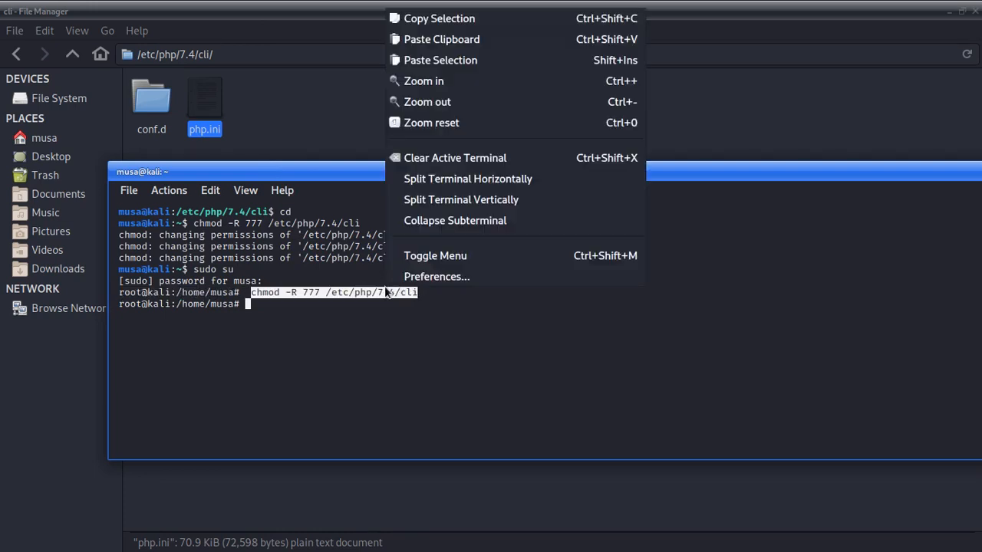
{"action": "left_click", "coordinate": [451, 18]}
{"action": "left_click", "coordinate": [272, 310]}
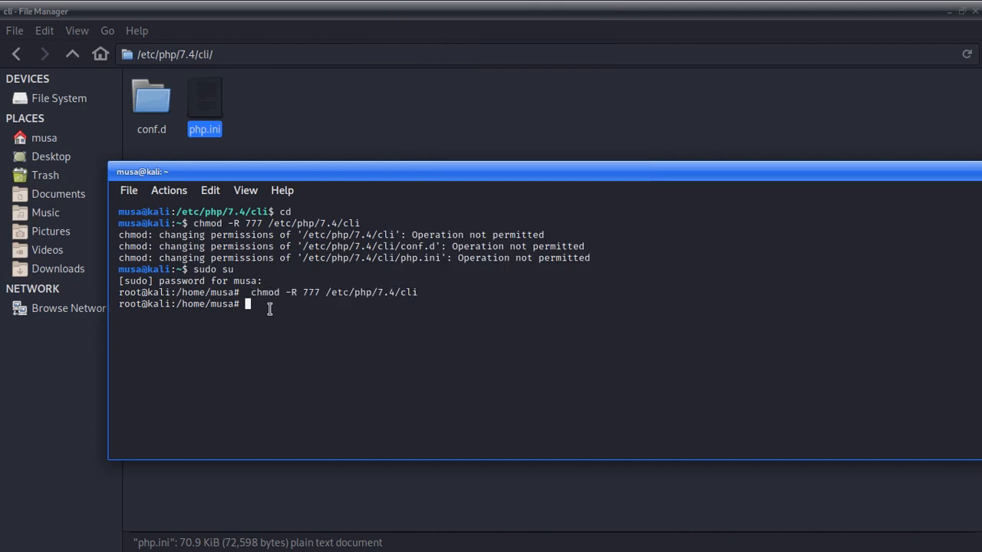
{"action": "right_click", "coordinate": [268, 308]}
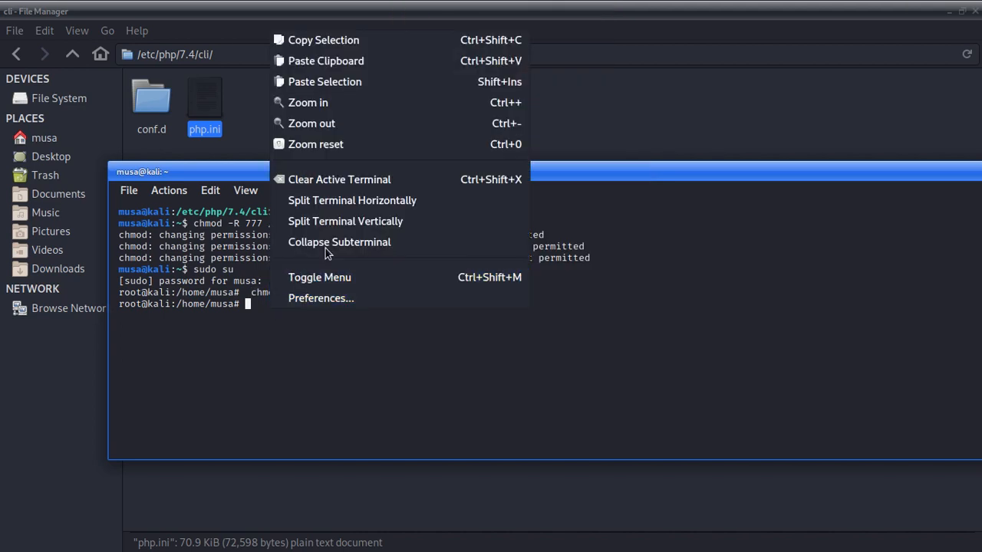
{"action": "left_click", "coordinate": [358, 56]}
{"action": "key", "text": "Return"}
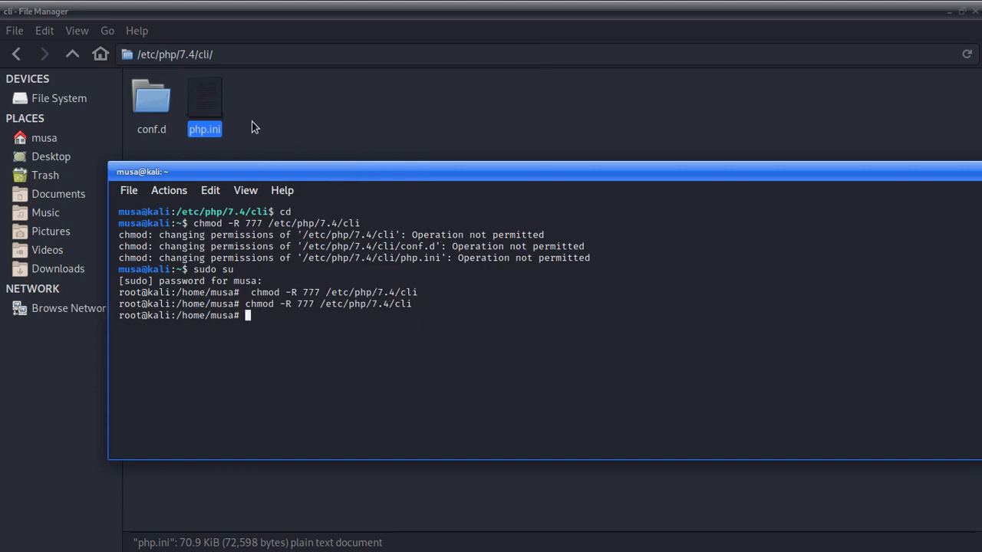
Step: Open php.ini from the /etc/php/7.4/cli folder in Mousepad
{"action": "left_click", "coordinate": [203, 114]}
{"action": "right_click", "coordinate": [203, 115]}
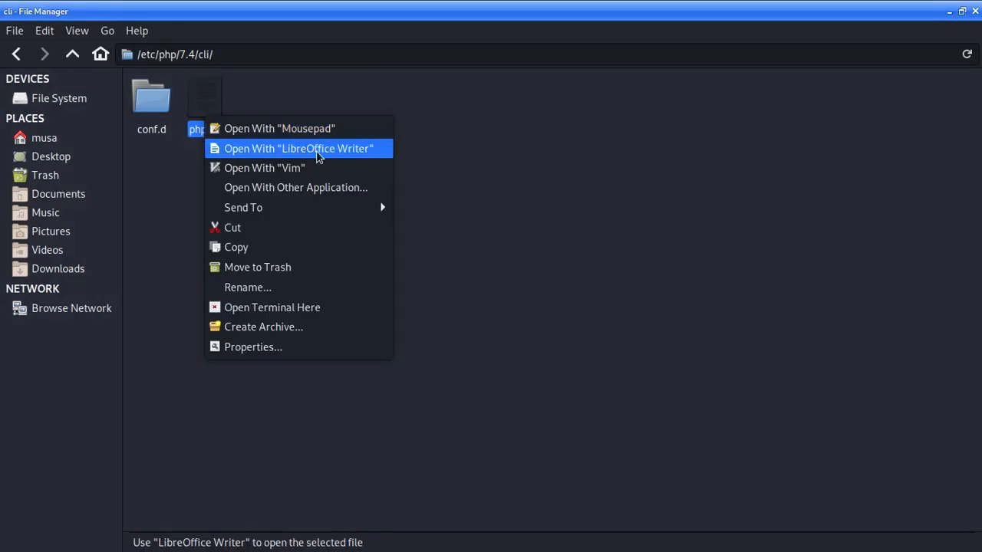
{"action": "left_click", "coordinate": [299, 129]}
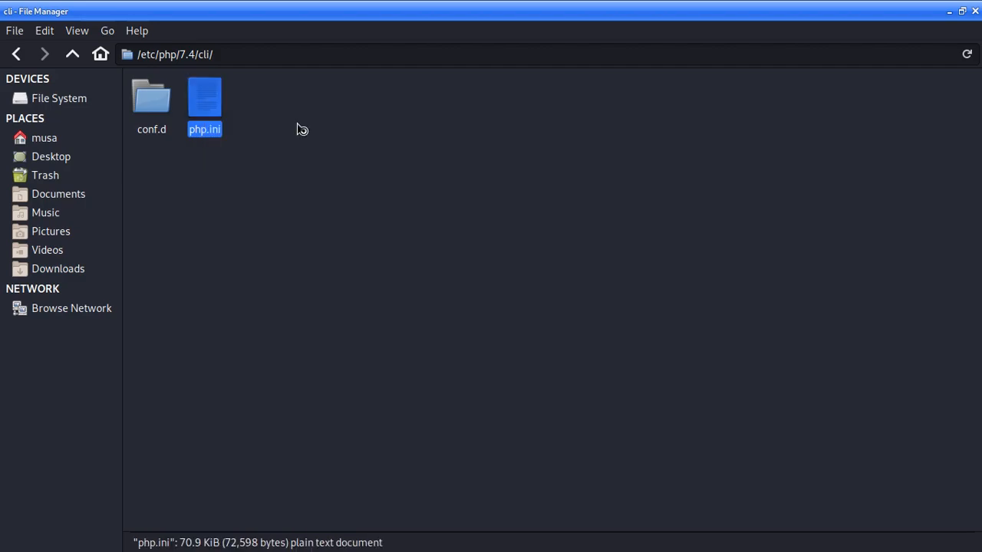
{"action": "scroll", "coordinate": [342, 268], "scroll_direction": "down", "scroll_amount": 20}
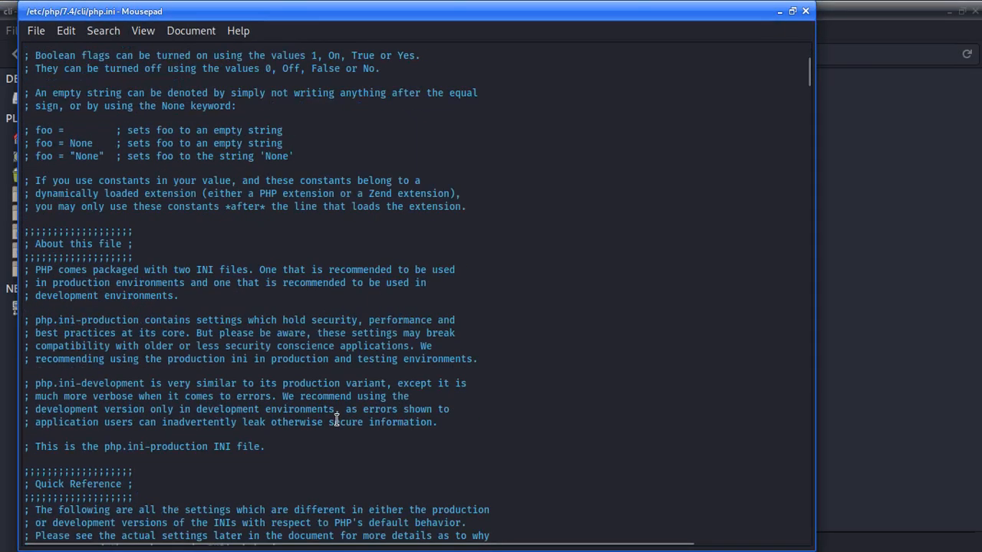
{"action": "scroll", "coordinate": [328, 436], "scroll_direction": "down", "scroll_amount": 2}
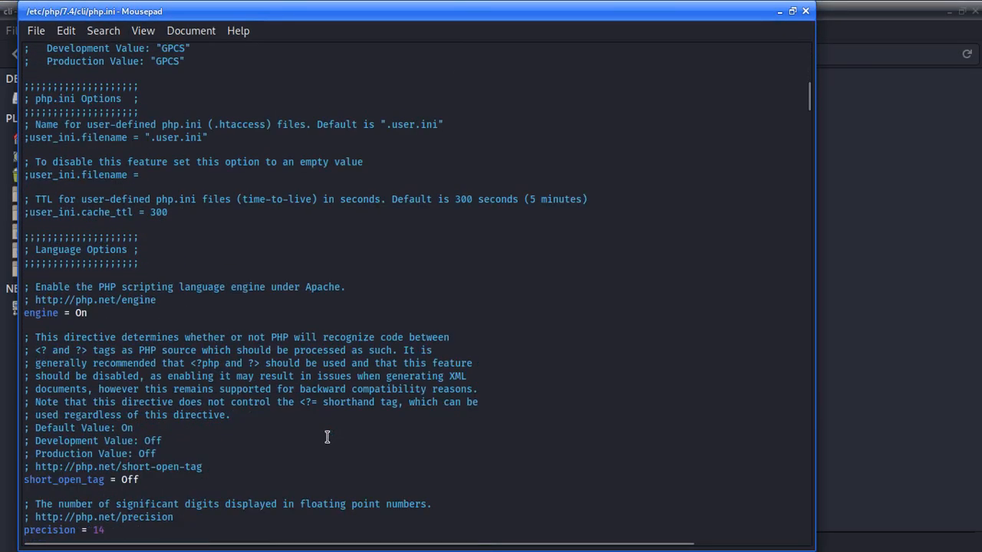
{"action": "scroll", "coordinate": [328, 437], "scroll_direction": "up", "scroll_amount": 8}
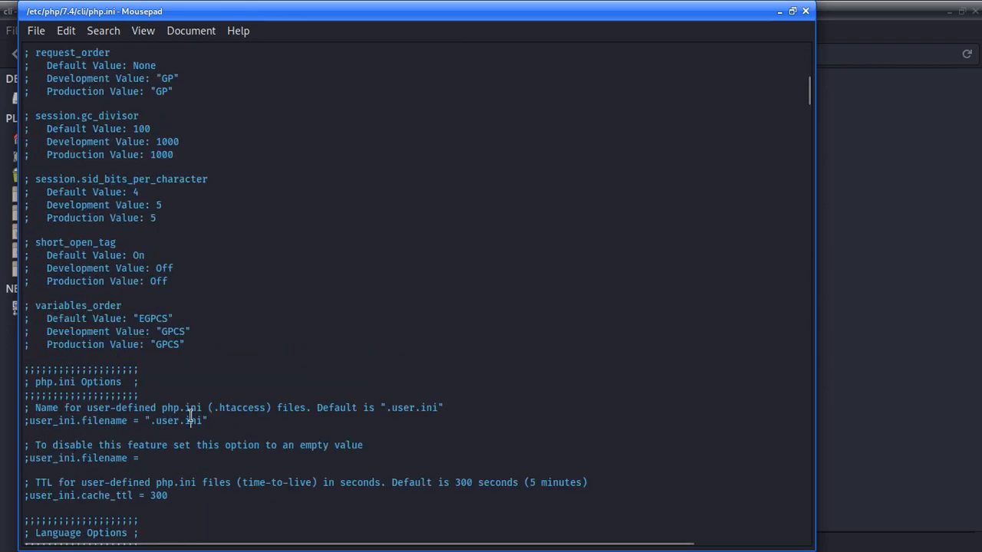
Step: Find the post_max_size setting in php.ini, set it to 100M and save the file
{"action": "key", "text": "ctrl+f"}
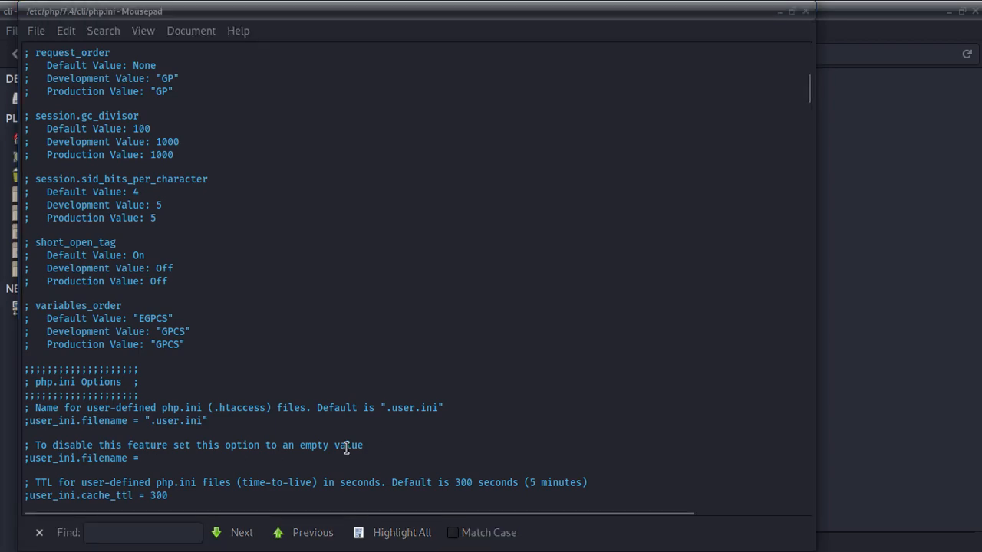
{"action": "left_click", "coordinate": [94, 532]}
{"action": "right_click", "coordinate": [98, 534]}
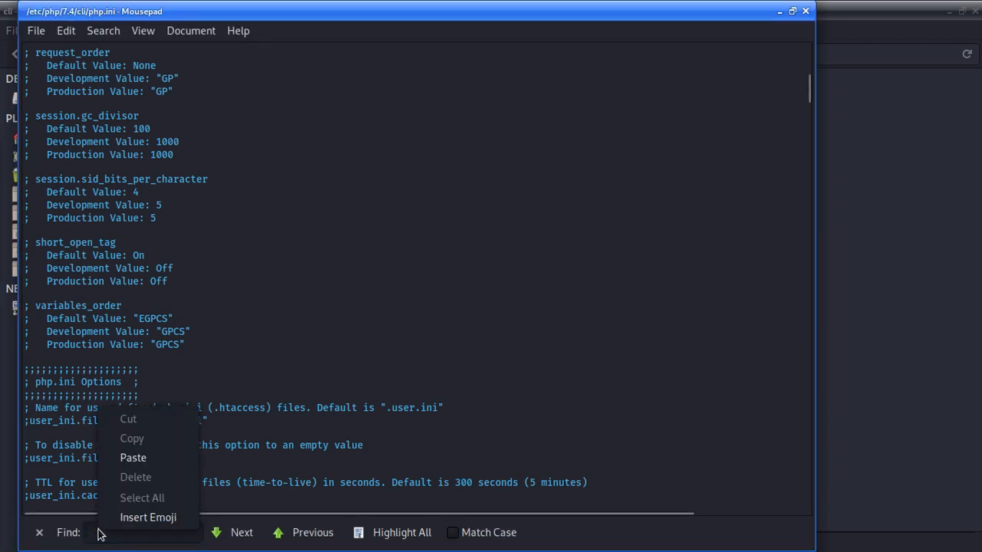
{"action": "left_click", "coordinate": [139, 458]}
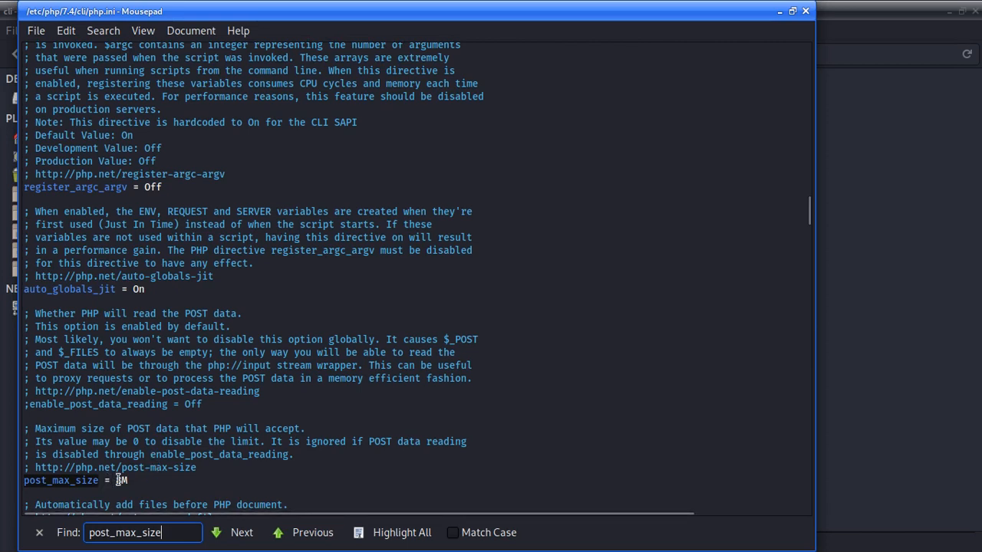
{"action": "left_click", "coordinate": [118, 483]}
{"action": "key", "text": "BackSpace"}
{"action": "type", "text": "100"}
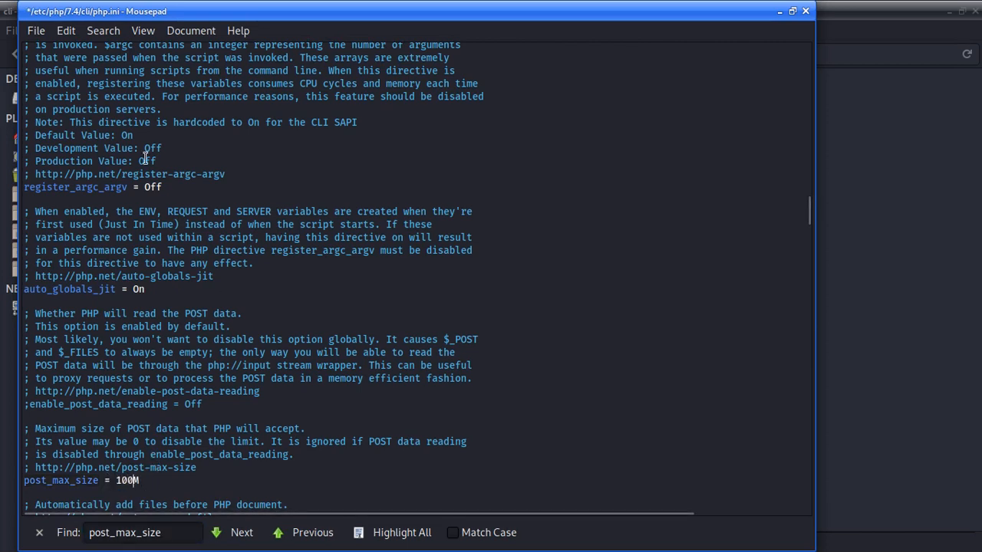
{"action": "left_click", "coordinate": [36, 31]}
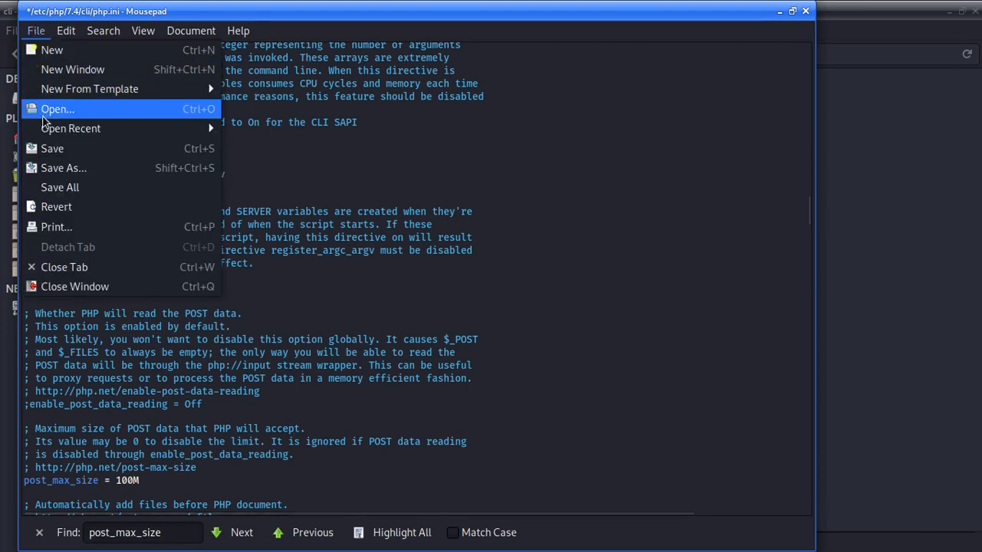
{"action": "left_click", "coordinate": [47, 149]}
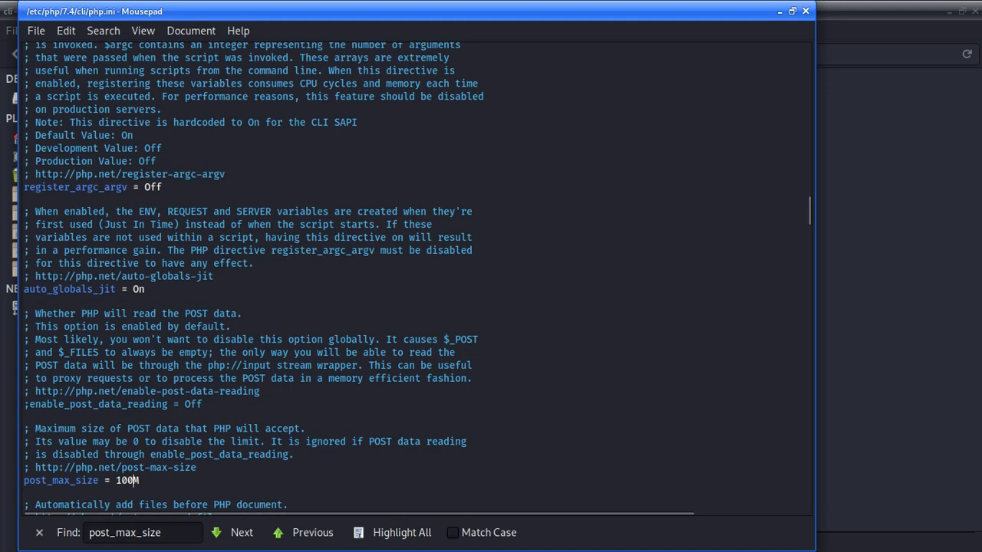
Step: Find the upload_max_filesize setting in php.ini, set it to 100M and save the file
{"action": "key", "text": "alt+Tab"}
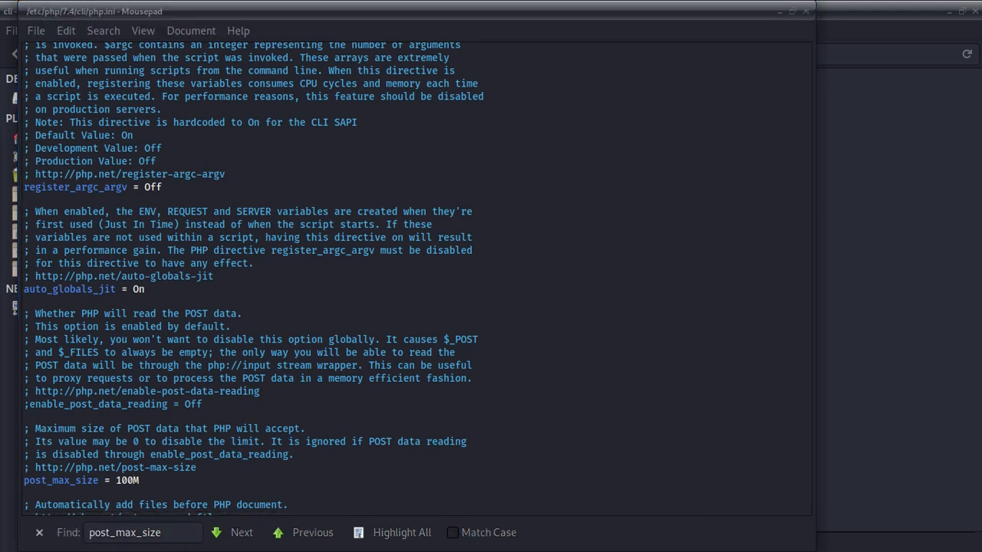
{"action": "left_click", "coordinate": [154, 532]}
{"action": "left_click_drag", "start_coordinate": [192, 532], "coordinate": [60, 537]}
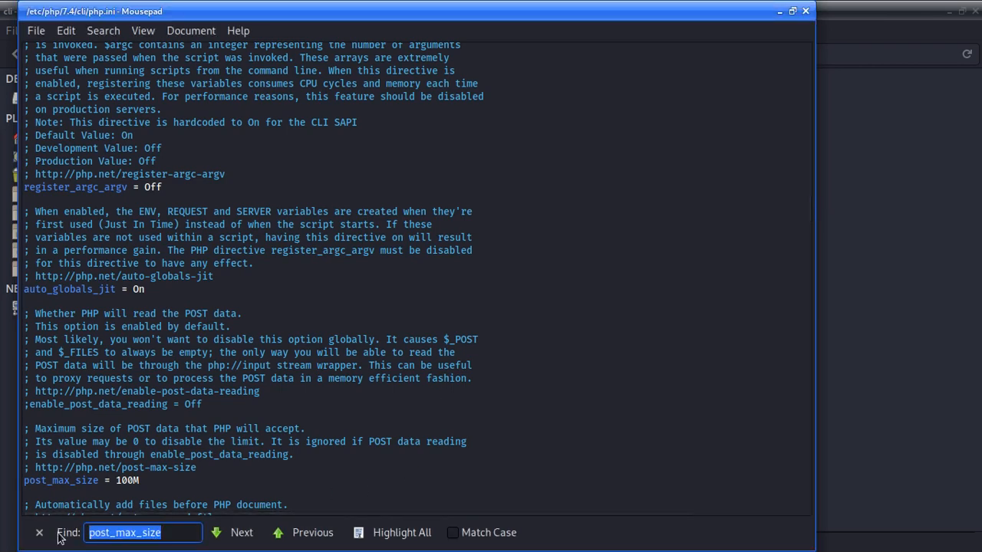
{"action": "key", "text": "BackSpace"}
{"action": "type", "text": "upload_max_filesize"}
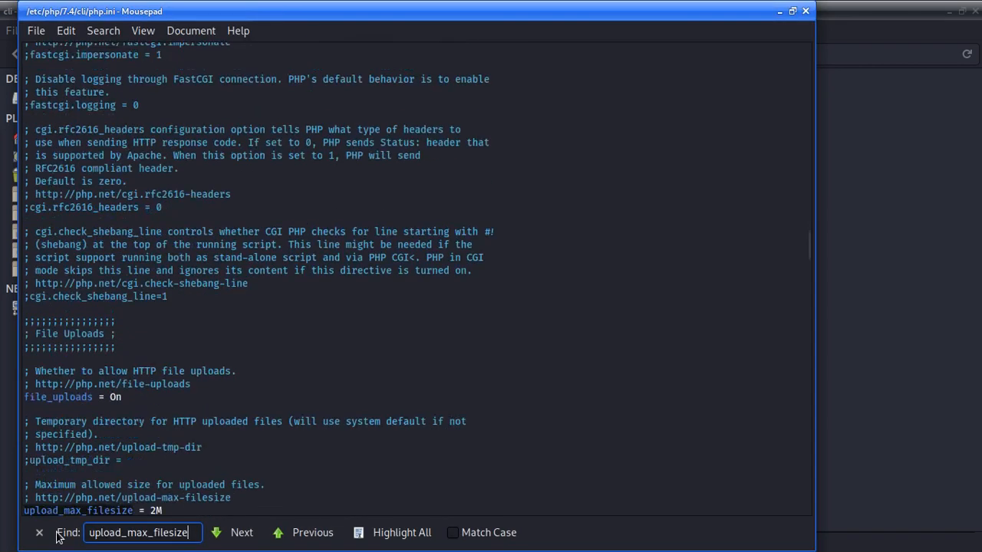
{"action": "left_click", "coordinate": [153, 481]}
{"action": "key", "text": "BackSpace"}
{"action": "type", "text": "100"}
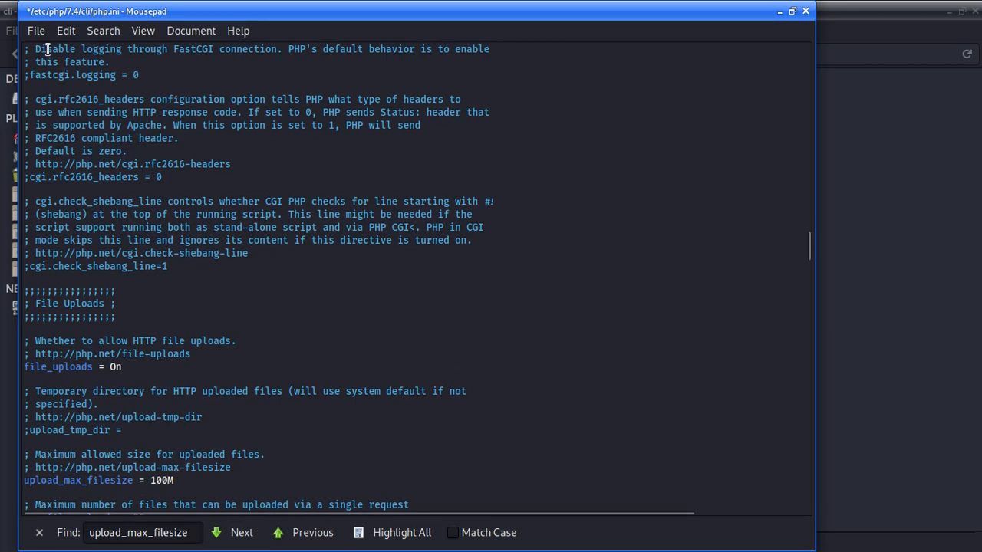
{"action": "left_click", "coordinate": [35, 31]}
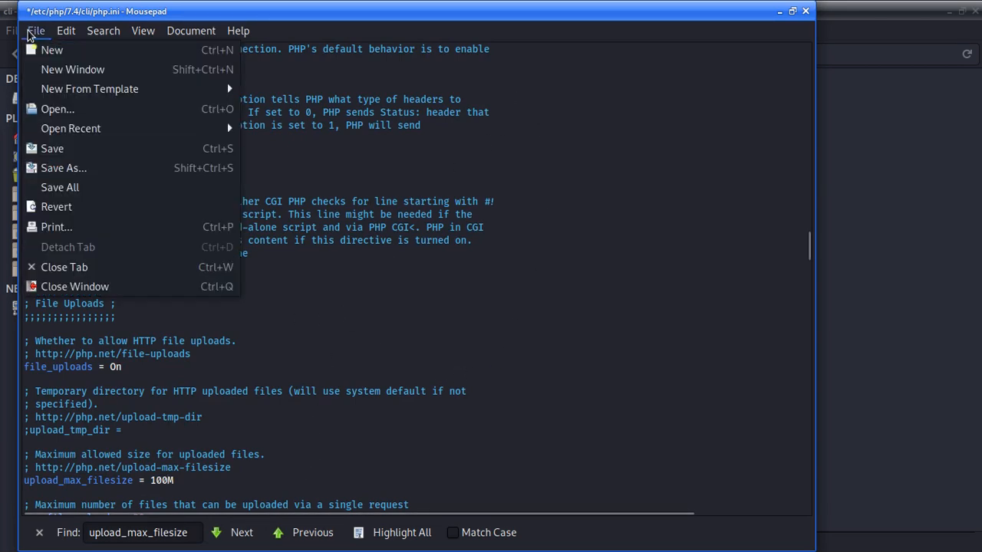
{"action": "left_click", "coordinate": [58, 151]}
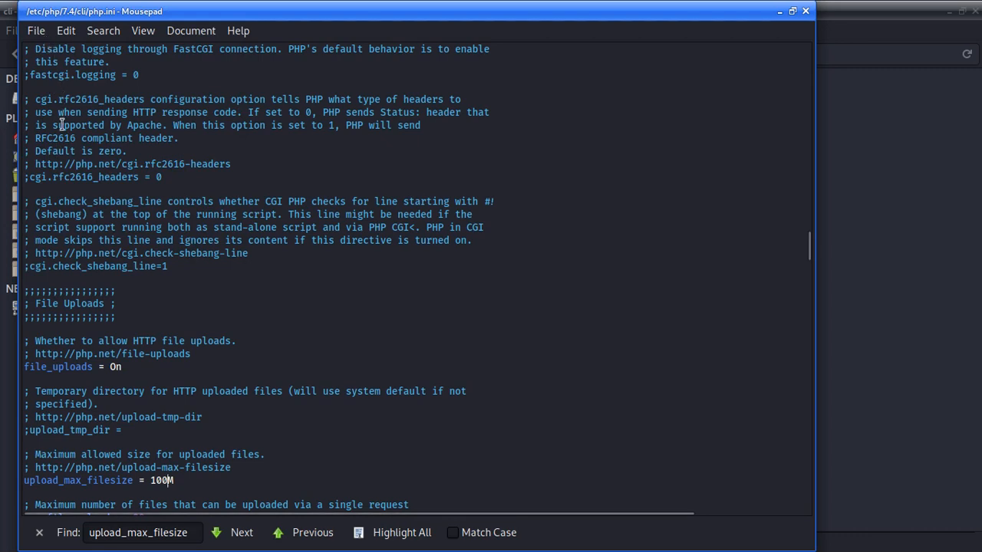
Step: Save php.ini once more, then close both the text editor and the file manager
{"action": "left_click", "coordinate": [33, 31]}
{"action": "left_click", "coordinate": [48, 148]}
{"action": "left_click", "coordinate": [805, 10]}
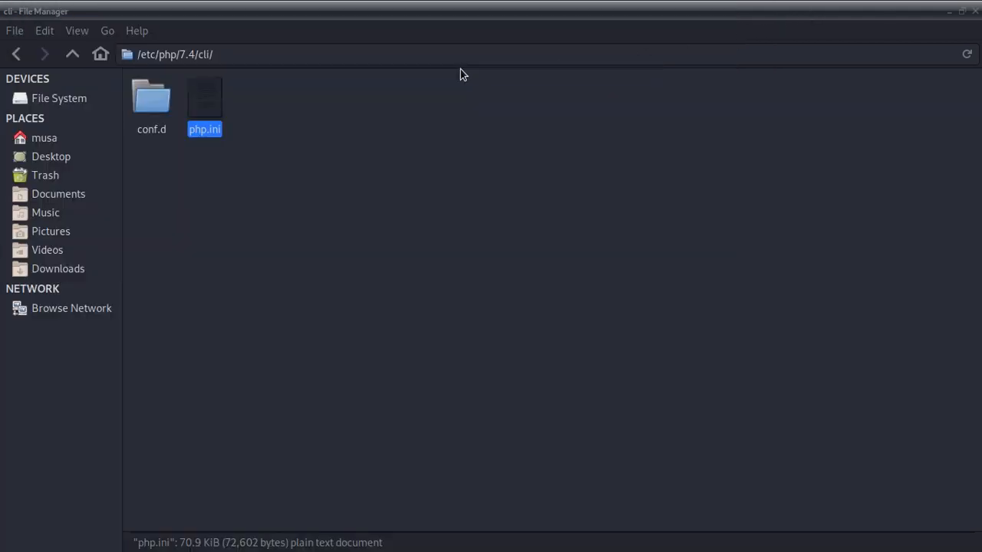
{"action": "left_click", "coordinate": [972, 12]}
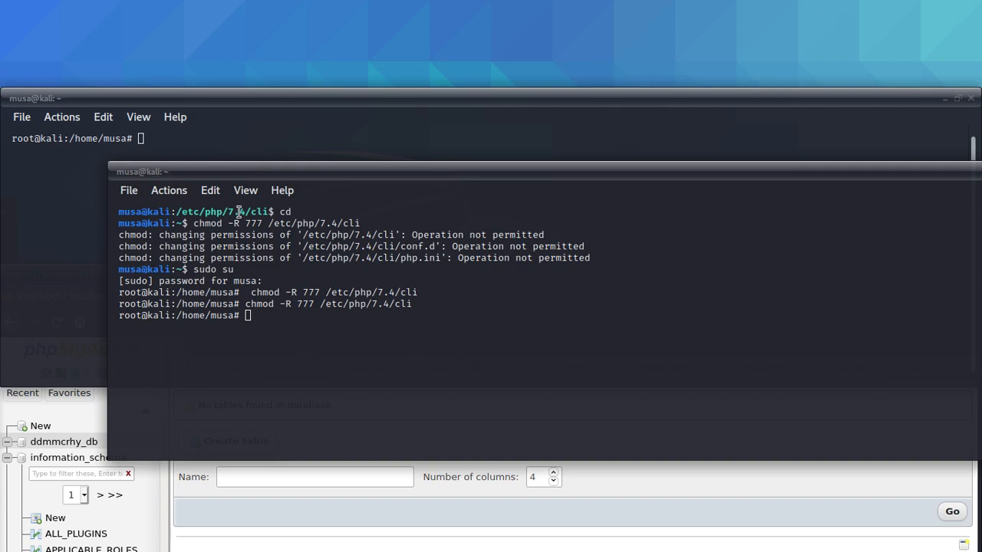
Step: Recall the apache2 service start command in the root shell, change it to service apache2 restart and run it
{"action": "left_click", "coordinate": [271, 313]}
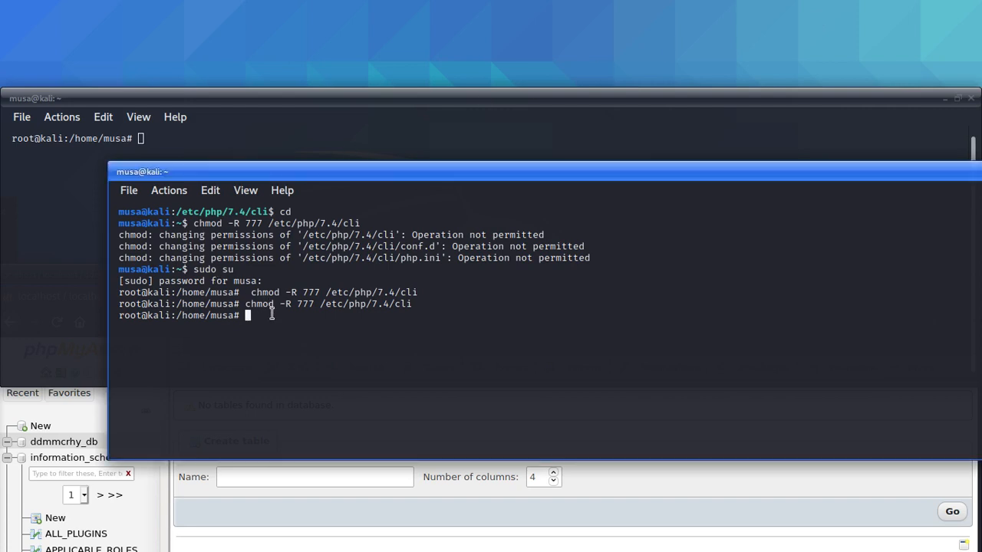
{"action": "key", "text": "Up"}
{"action": "key", "text": "Up"}
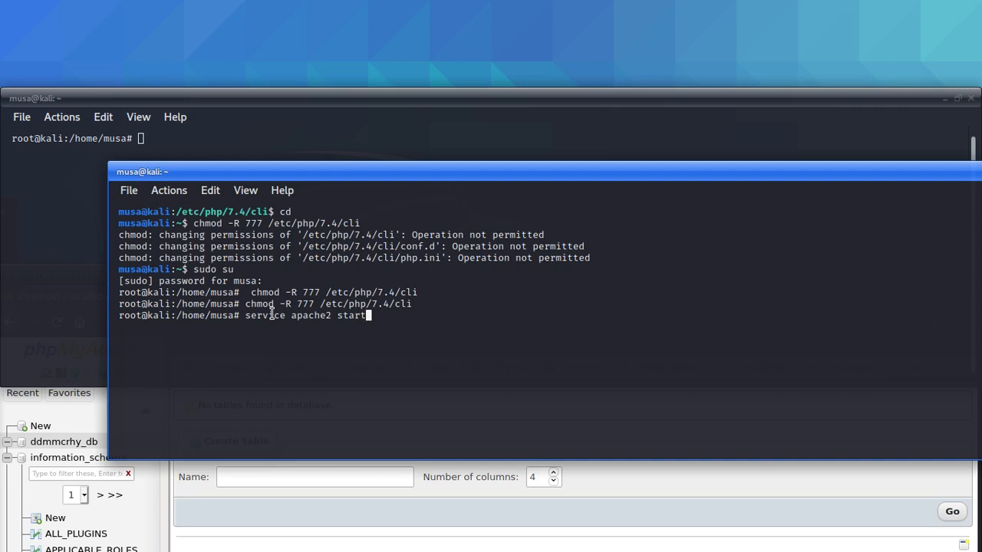
{"action": "key", "text": "Left"}
{"action": "key", "text": "Left"}
{"action": "type", "text": "re"}
{"action": "key", "text": "Return"}
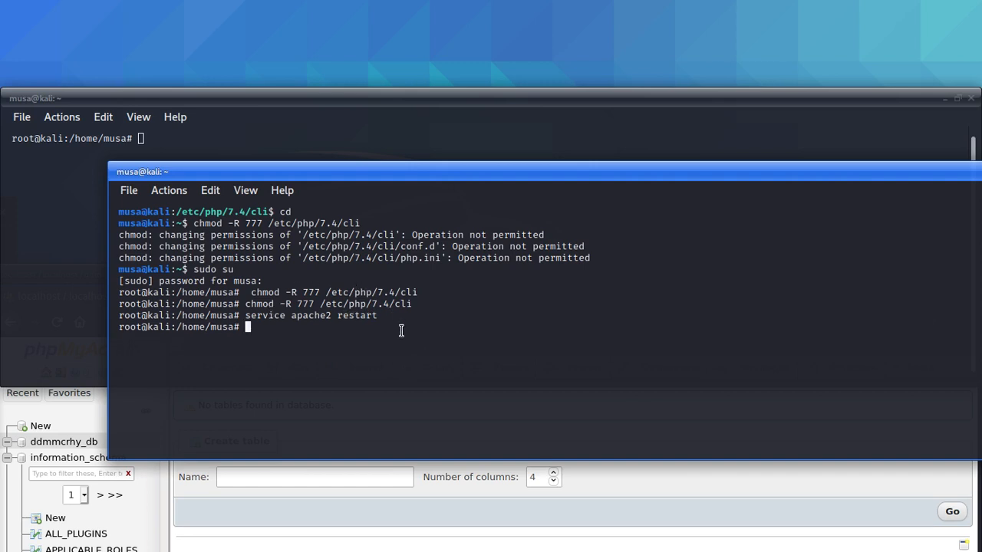
Step: Recall the mysql service start command in the root shell, change it to service mysql restart and run it
{"action": "key", "text": "Up"}
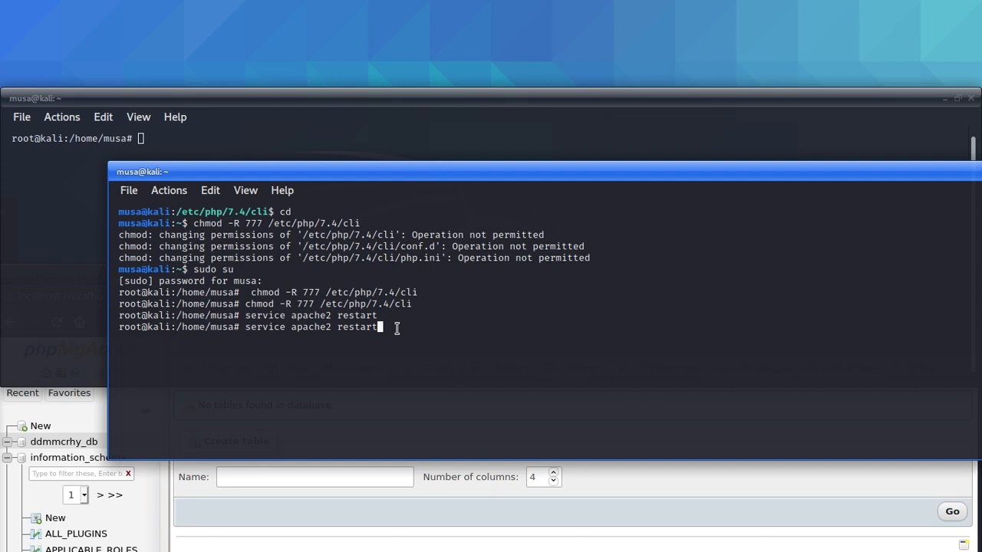
{"action": "key", "text": "Up"}
{"action": "key", "text": "Up"}
{"action": "key", "text": "Up"}
{"action": "key", "text": "Up"}
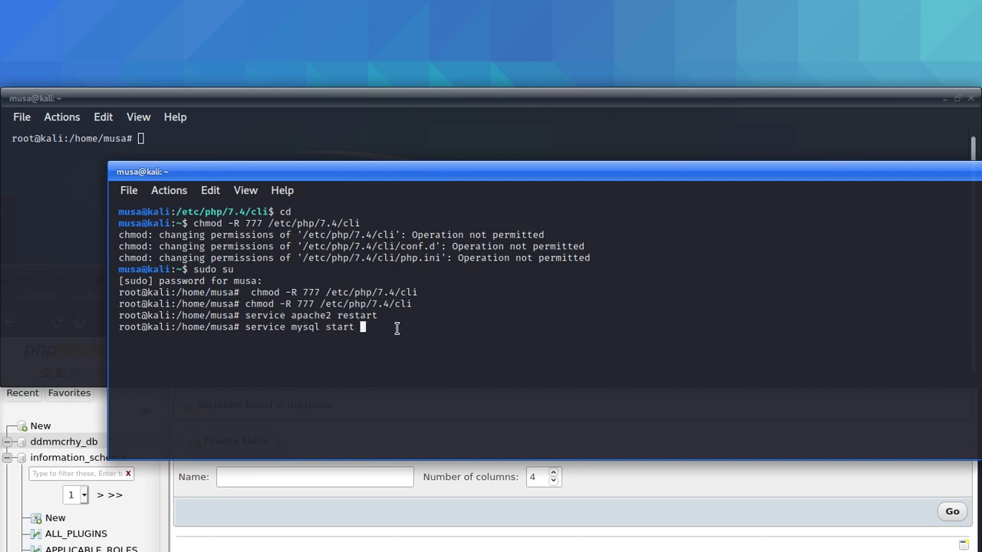
{"action": "key", "text": "Left"}
{"action": "key", "text": "Left"}
{"action": "key", "text": "Left"}
{"action": "key", "text": "Left"}
{"action": "key", "text": "Left"}
{"action": "key", "text": "Left"}
{"action": "type", "text": "rte"}
{"action": "key", "text": "BackSpace"}
{"action": "key", "text": "BackSpace"}
{"action": "type", "text": "e"}
{"action": "key", "text": "Return"}
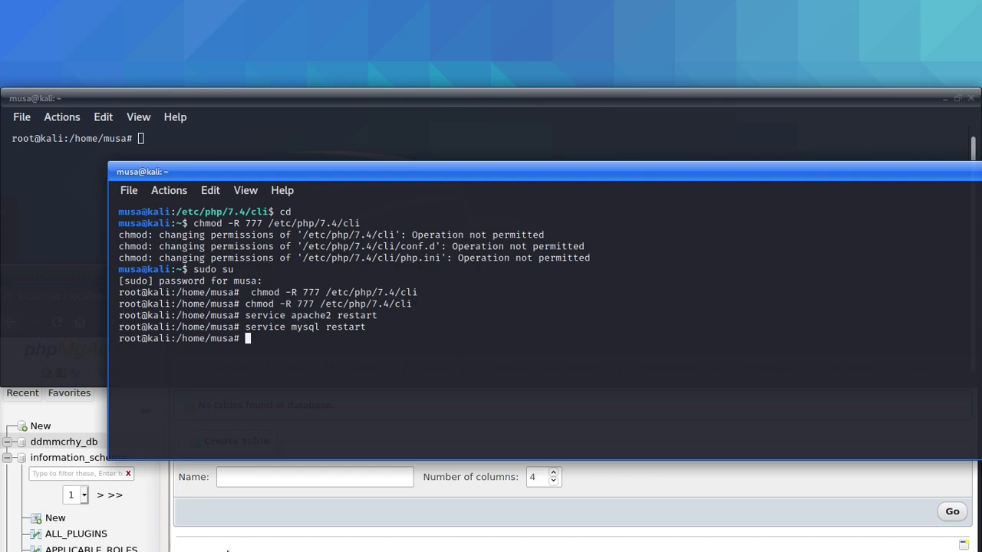
Step: Switch to phpMyAdmin in Firefox, check the maximum file size on ddmmcrhy_db's import page, and return to the database's structure view
{"action": "left_click", "coordinate": [253, 518]}
{"action": "left_click_drag", "start_coordinate": [243, 277], "coordinate": [247, 93]}
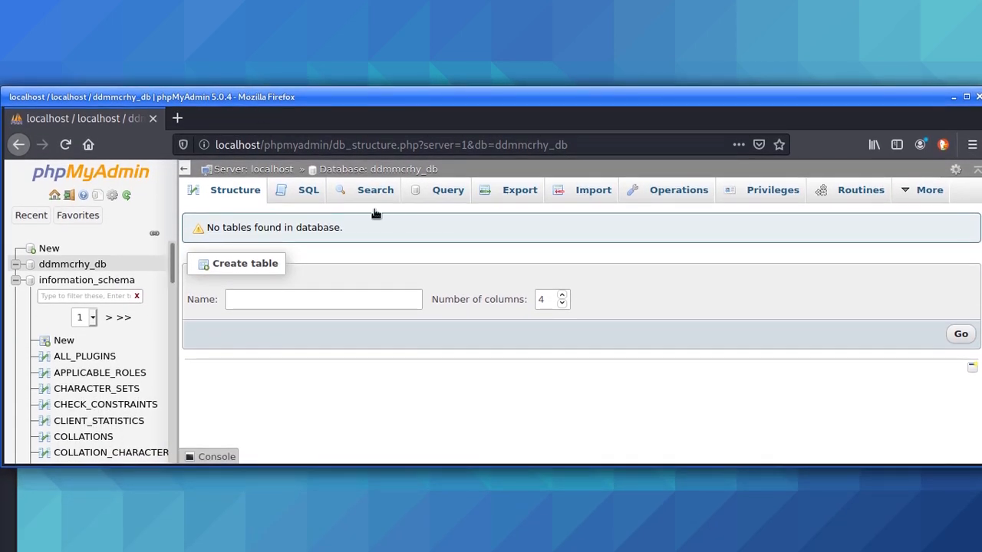
{"action": "left_click", "coordinate": [569, 197]}
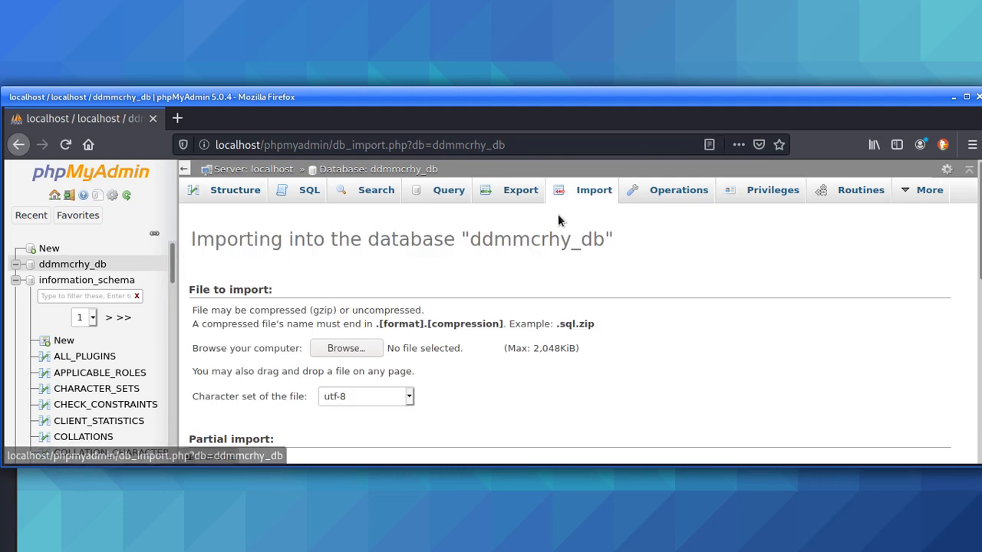
{"action": "left_click", "coordinate": [345, 349]}
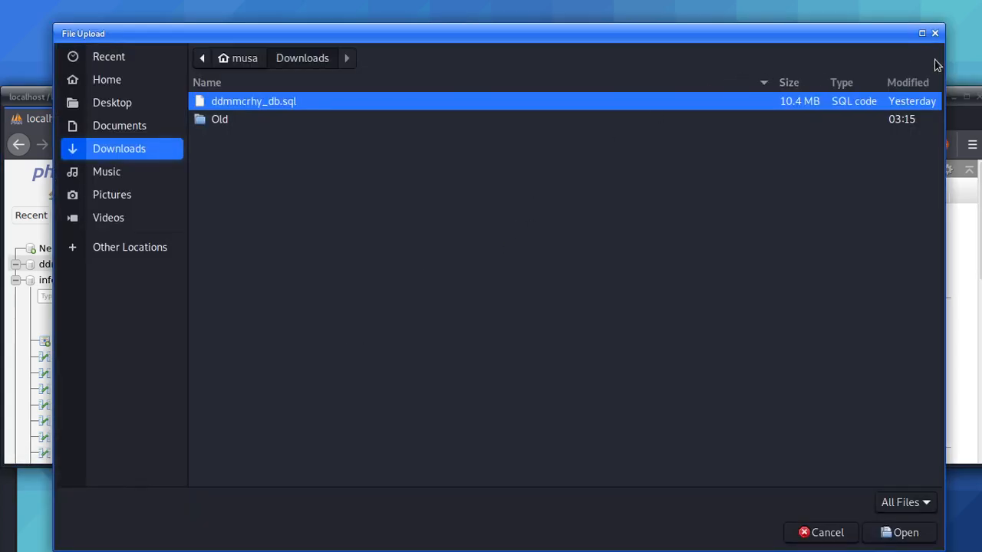
{"action": "left_click", "coordinate": [935, 33]}
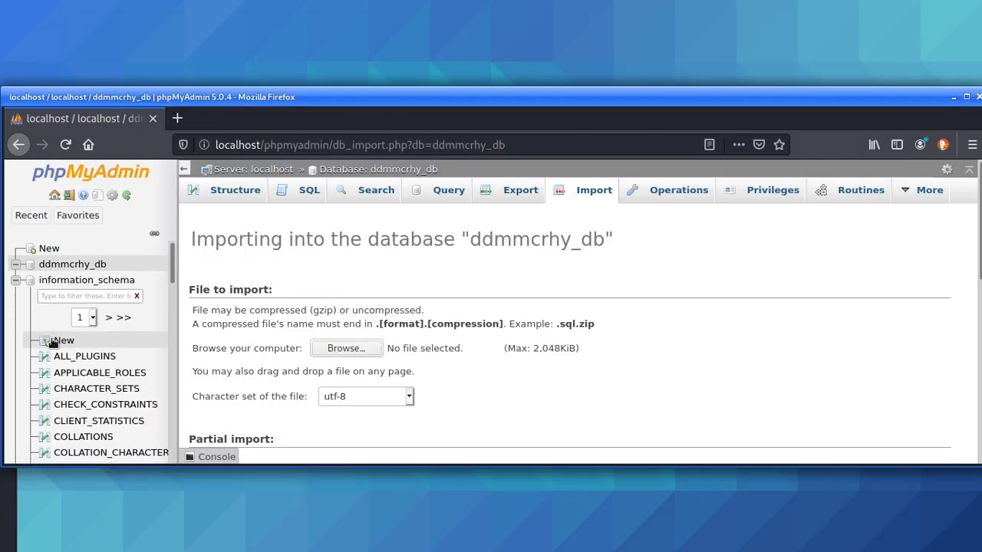
{"action": "left_click", "coordinate": [80, 266]}
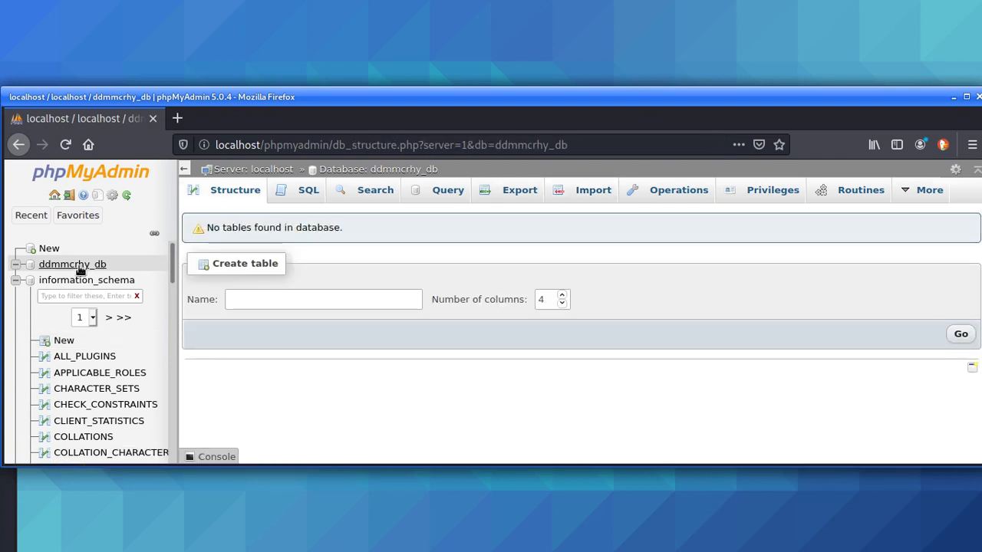
Step: Try to import ddmmcrhy_db.sql from Downloads into the ddmmcrhy_db database using the SQL format
{"action": "left_click", "coordinate": [597, 191]}
{"action": "left_click", "coordinate": [354, 348]}
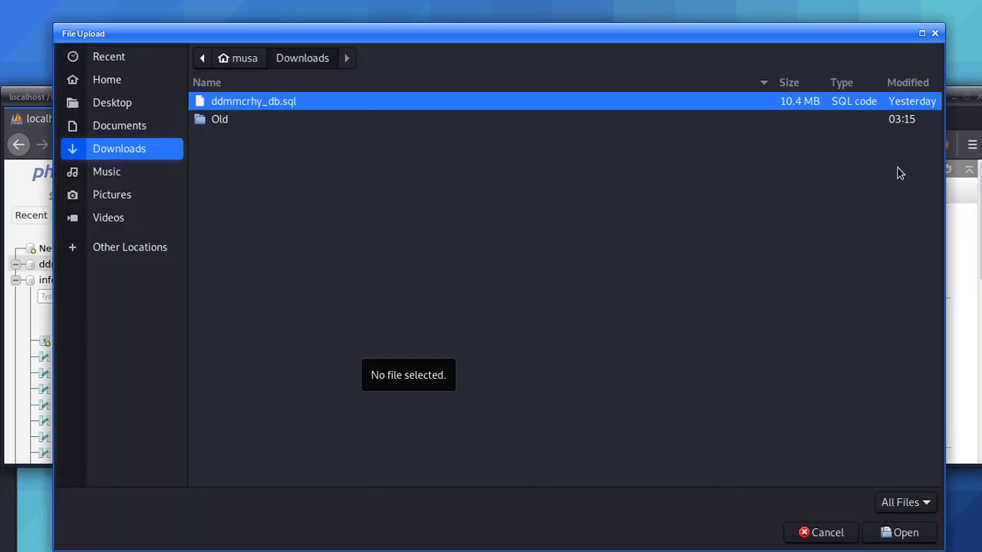
{"action": "left_click", "coordinate": [910, 535]}
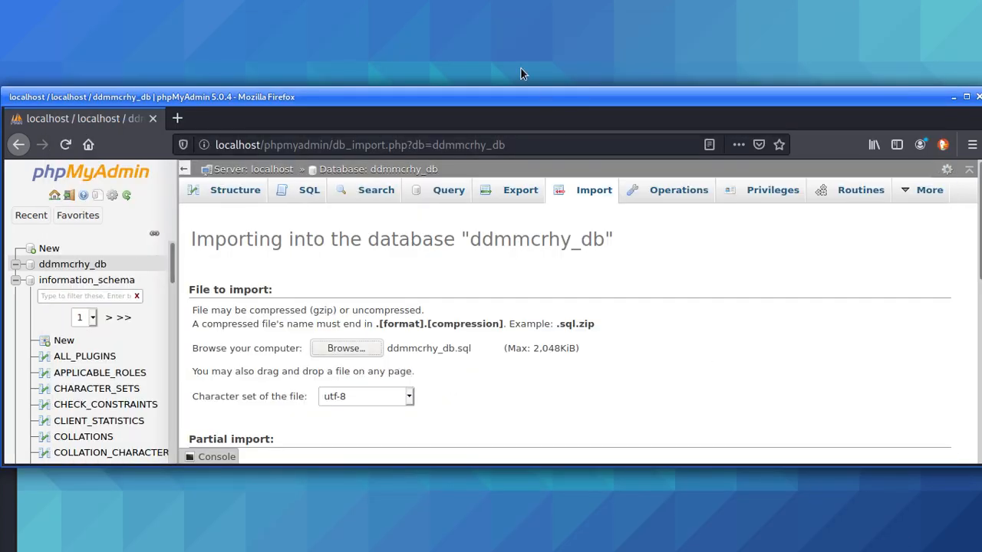
{"action": "double_click", "coordinate": [467, 96]}
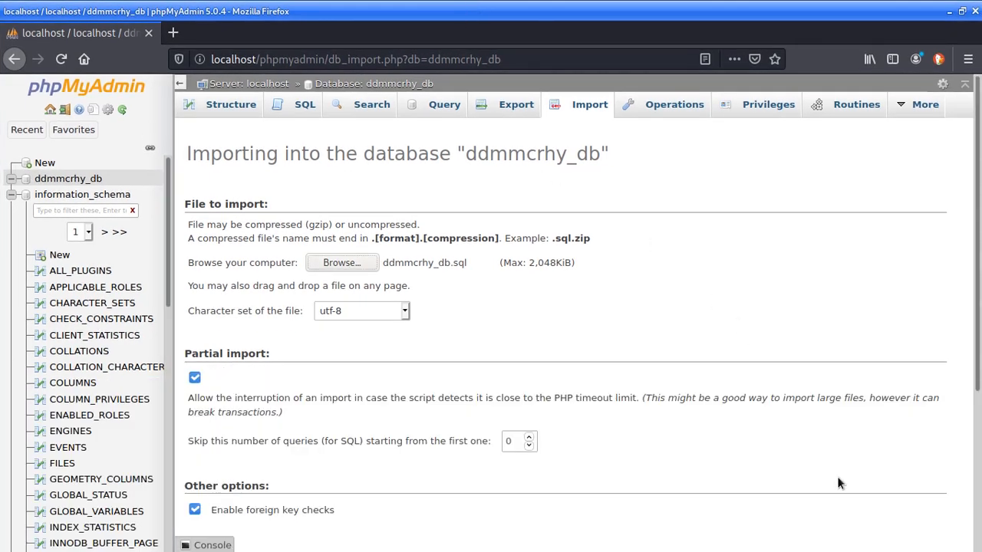
{"action": "left_click_drag", "start_coordinate": [588, 13], "coordinate": [478, 18]}
{"action": "scroll", "coordinate": [576, 280], "scroll_direction": "down", "scroll_amount": 10}
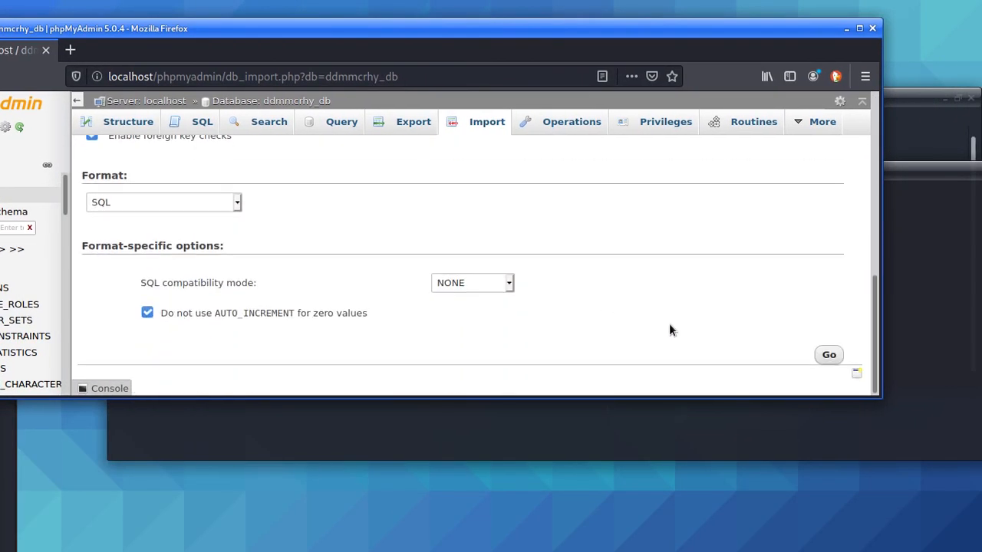
{"action": "left_click", "coordinate": [829, 357]}
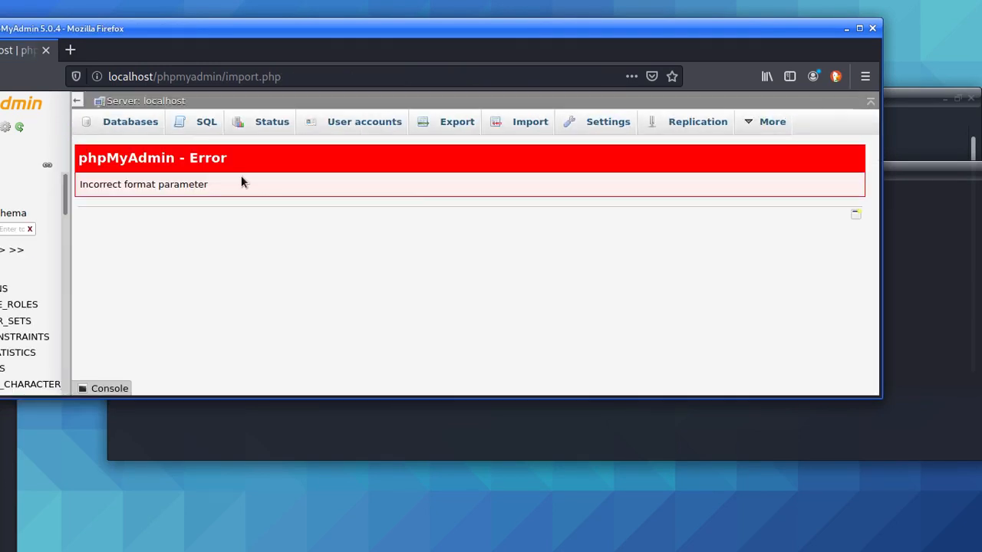
{"action": "left_click_drag", "start_coordinate": [208, 185], "coordinate": [77, 152]}
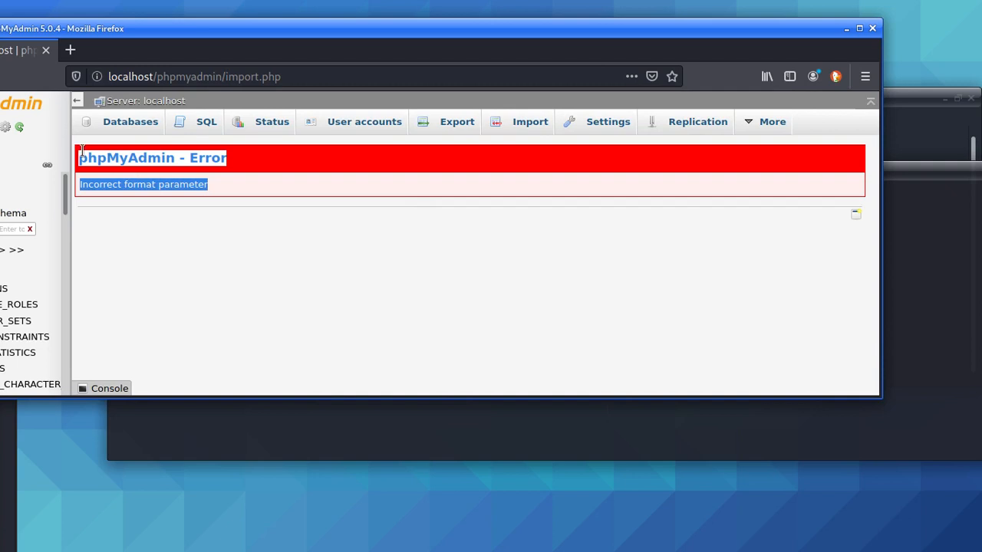
Step: Move the browser and terminal windows aside and bring the file manager forward at the file system root
{"action": "left_click_drag", "start_coordinate": [261, 29], "coordinate": [390, 347]}
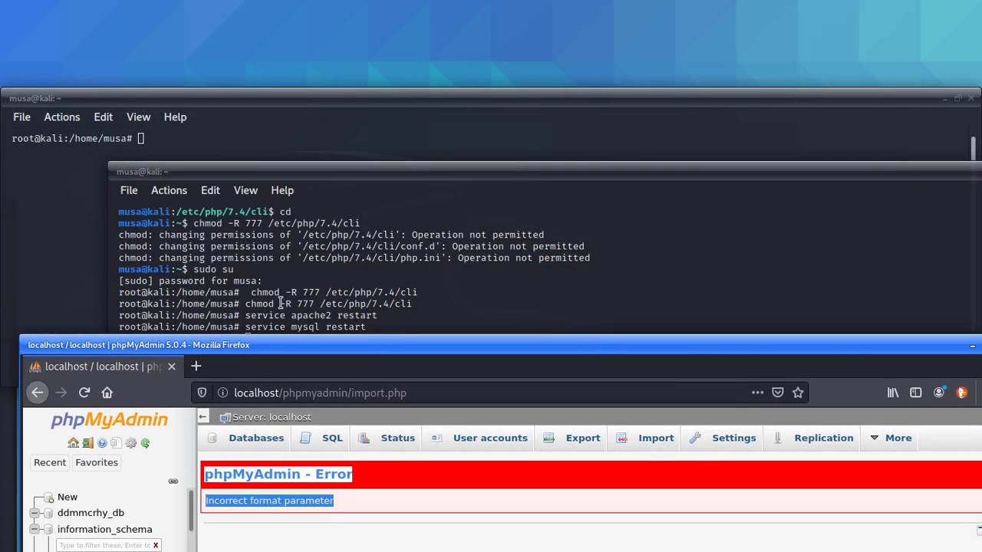
{"action": "left_click_drag", "start_coordinate": [265, 349], "coordinate": [247, 259]}
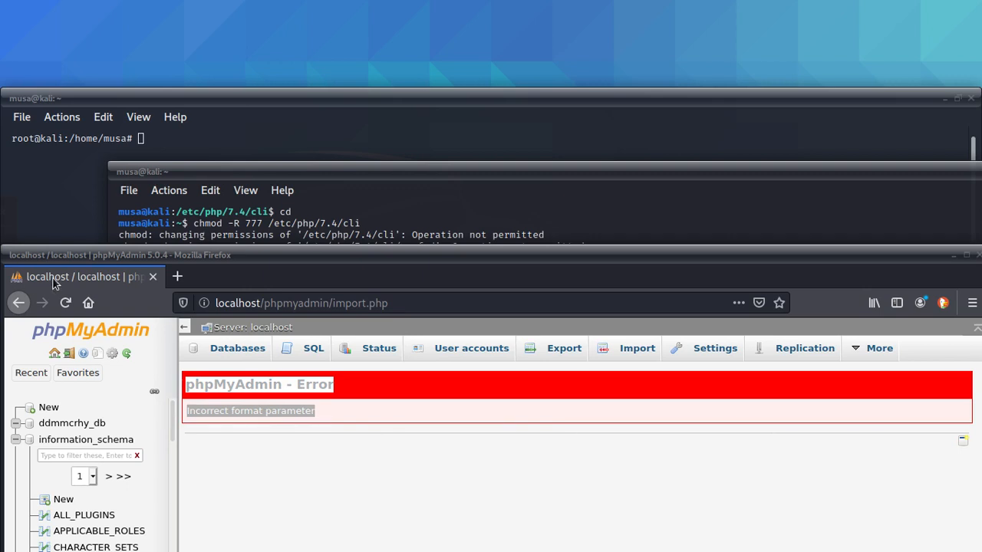
{"action": "left_click", "coordinate": [199, 101]}
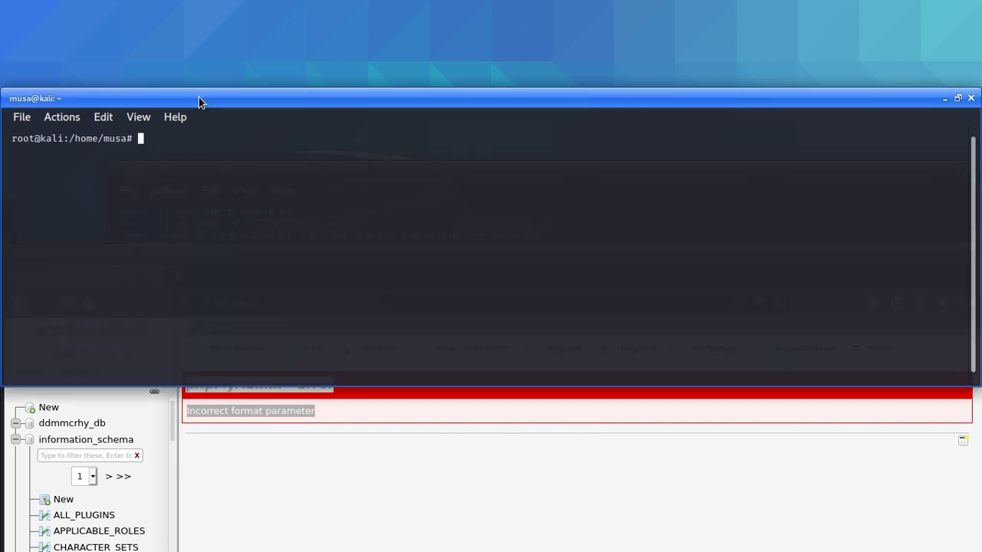
{"action": "left_click_drag", "start_coordinate": [198, 101], "coordinate": [241, 298]}
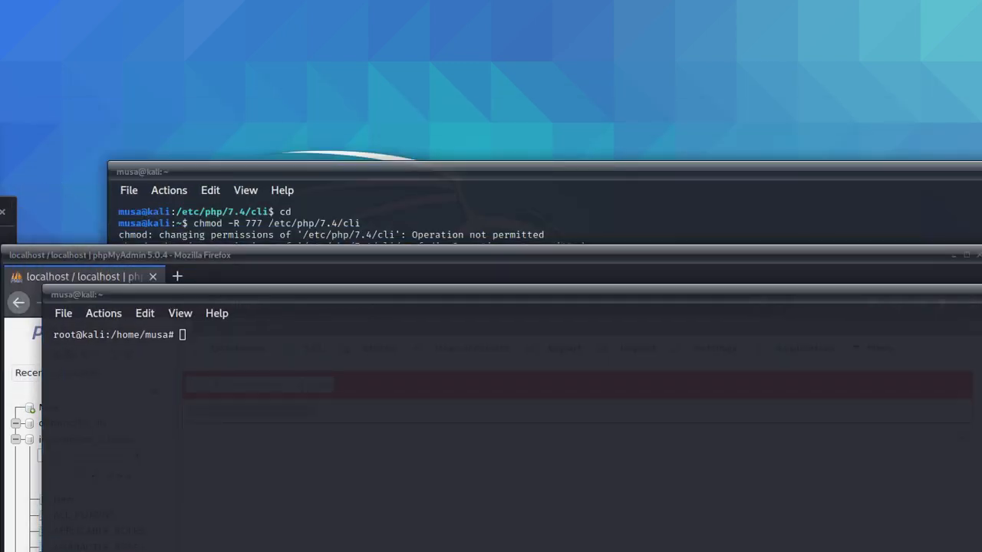
{"action": "left_click_drag", "start_coordinate": [8, 368], "coordinate": [190, 60]}
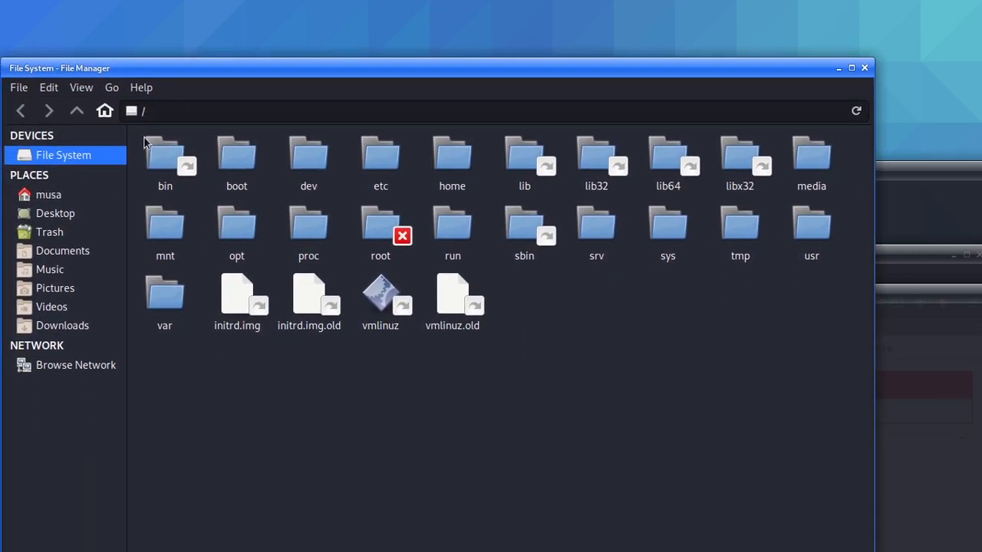
{"action": "left_click", "coordinate": [80, 238]}
{"action": "left_click", "coordinate": [77, 250]}
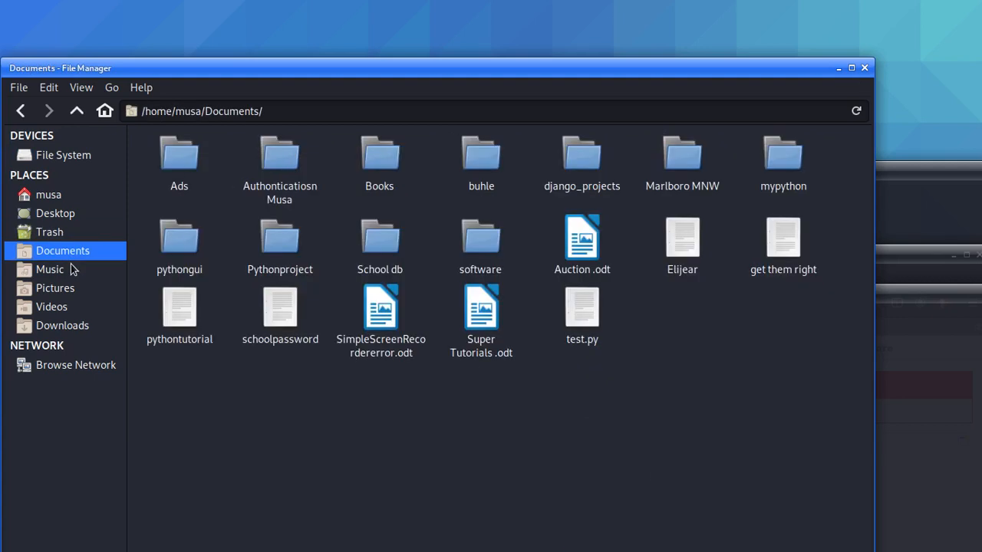
{"action": "left_click", "coordinate": [67, 289]}
{"action": "left_click", "coordinate": [66, 326]}
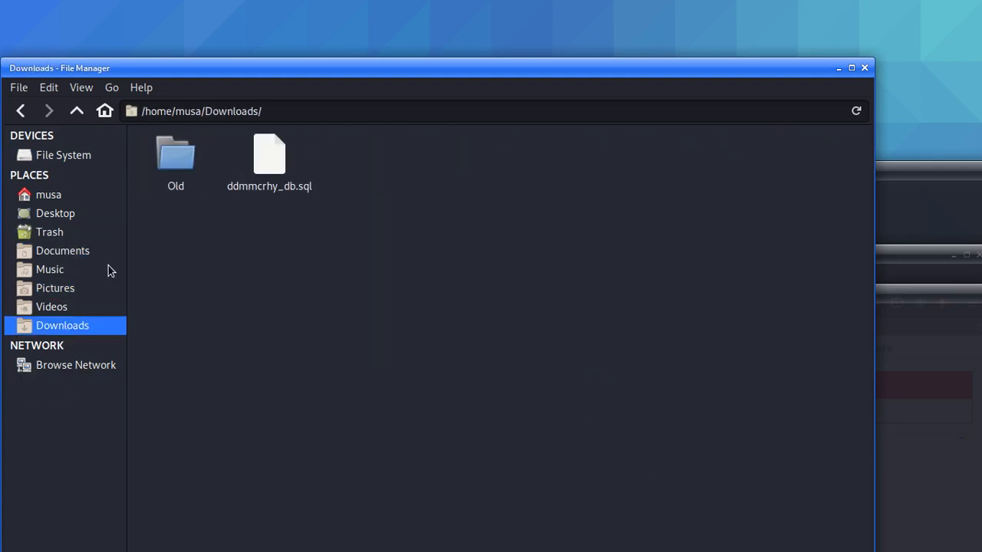
{"action": "left_click", "coordinate": [170, 190]}
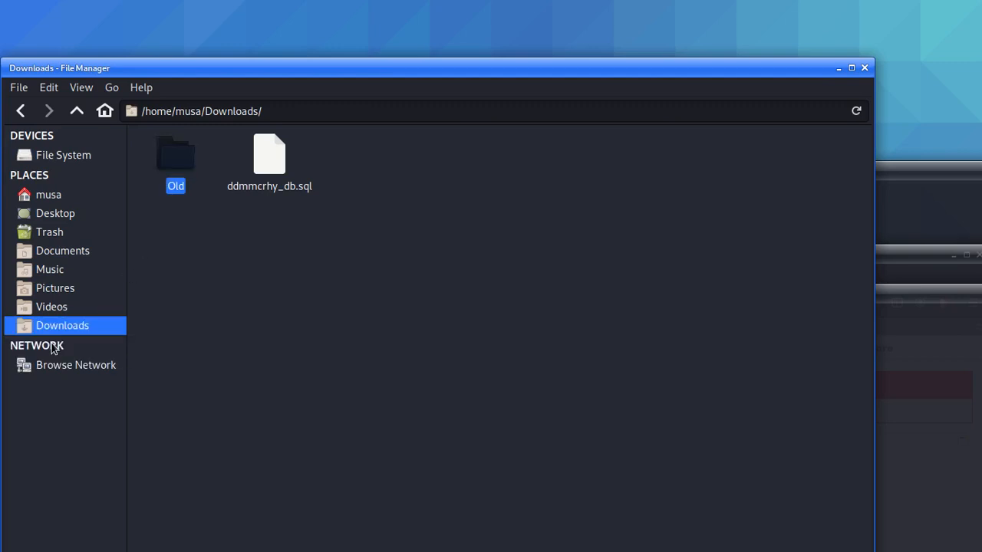
{"action": "left_click", "coordinate": [58, 366]}
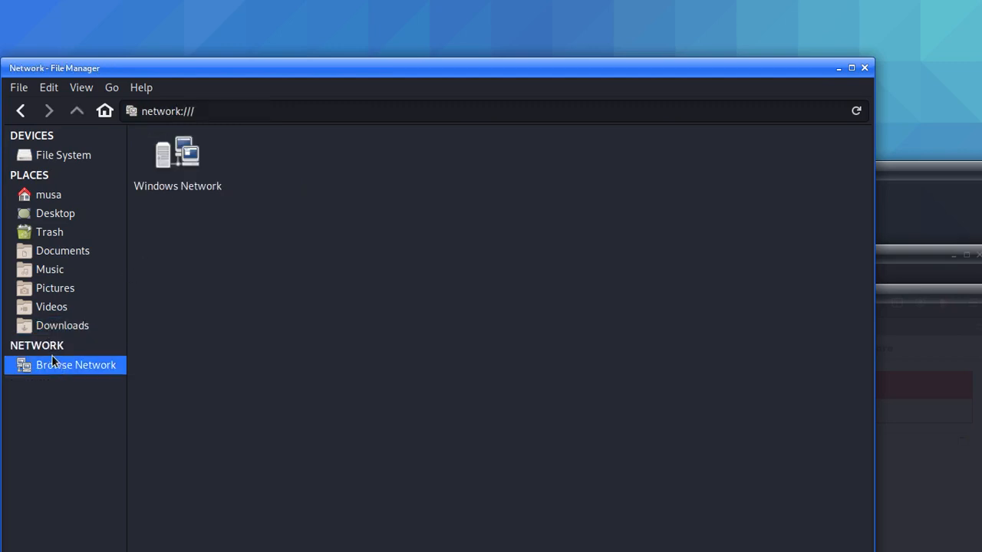
Step: Go back to the file system root in the file manager and open the /var/www/html folder
{"action": "left_click", "coordinate": [61, 157]}
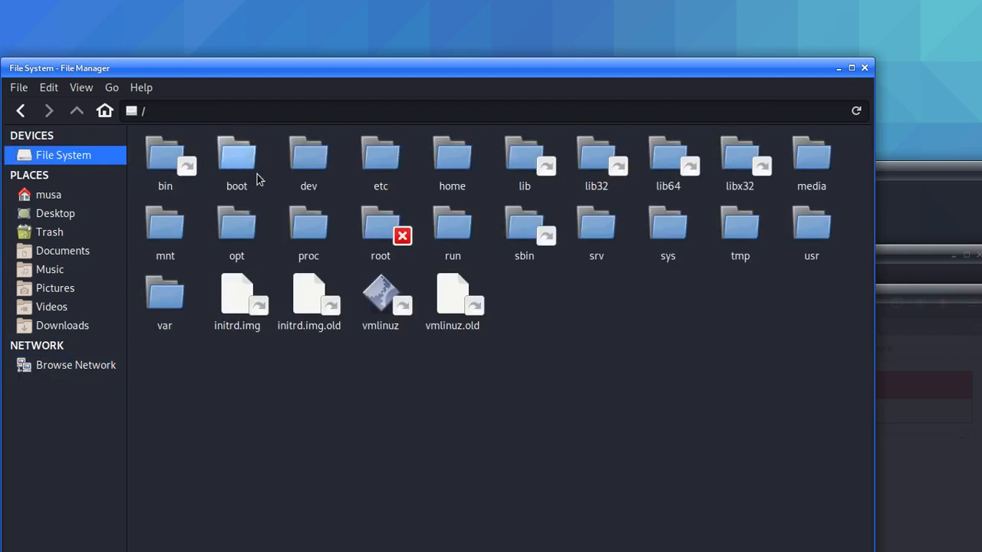
{"action": "left_click", "coordinate": [170, 224]}
{"action": "left_click", "coordinate": [164, 278]}
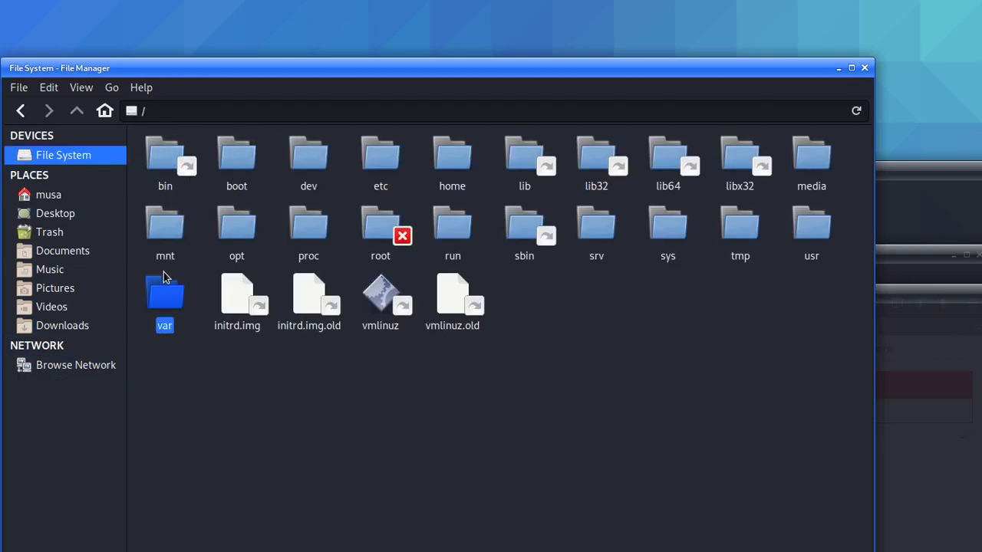
{"action": "double_click", "coordinate": [163, 283]}
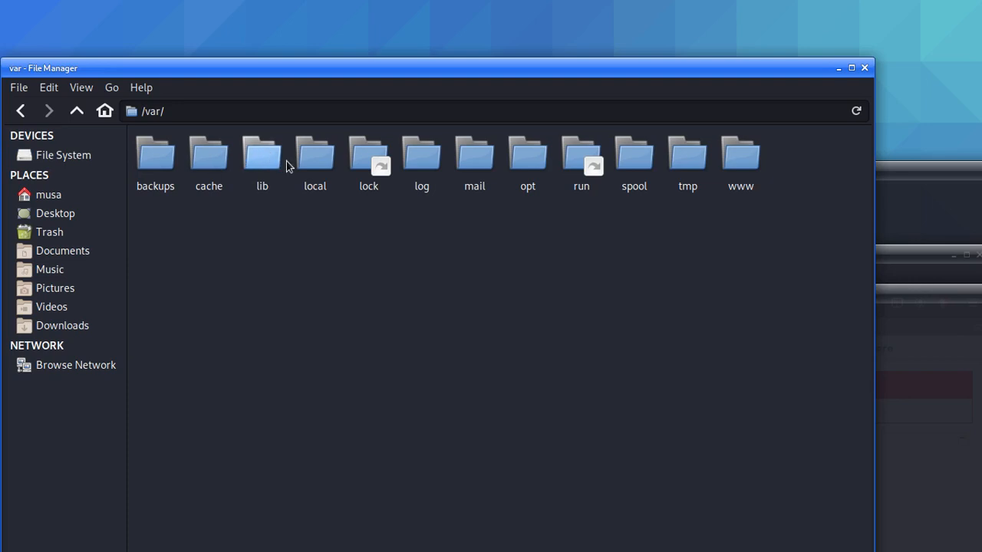
{"action": "left_click", "coordinate": [726, 160]}
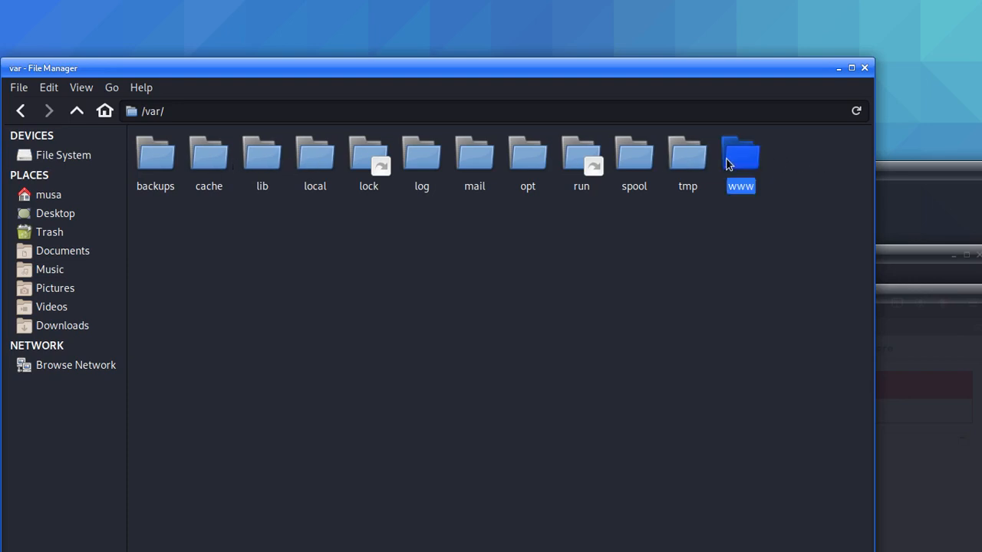
{"action": "double_click", "coordinate": [725, 161]}
{"action": "double_click", "coordinate": [157, 156]}
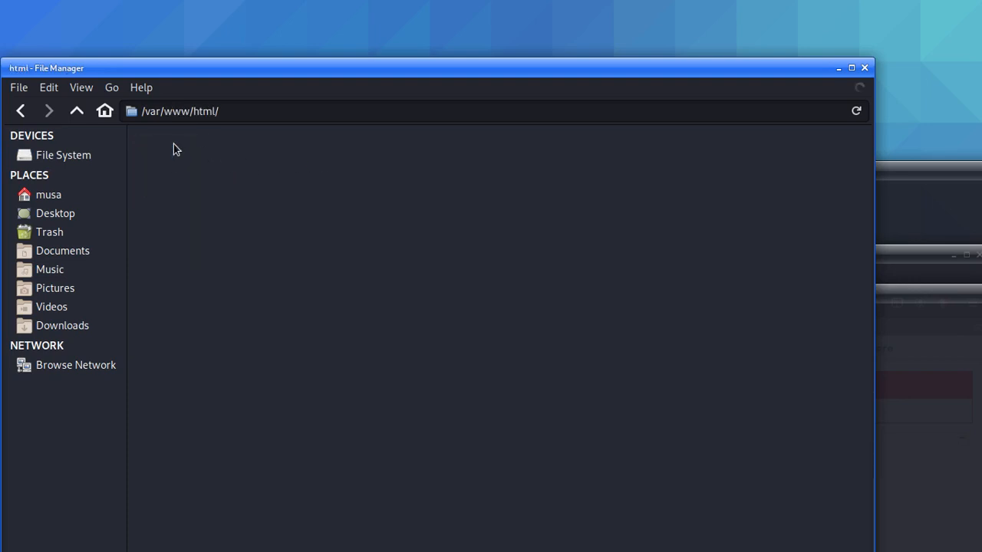
Step: Open the phpmyadmin folder and load its config.sample.inc.php file in the Mousepad text editor
{"action": "left_click", "coordinate": [181, 167]}
{"action": "left_click", "coordinate": [280, 159]}
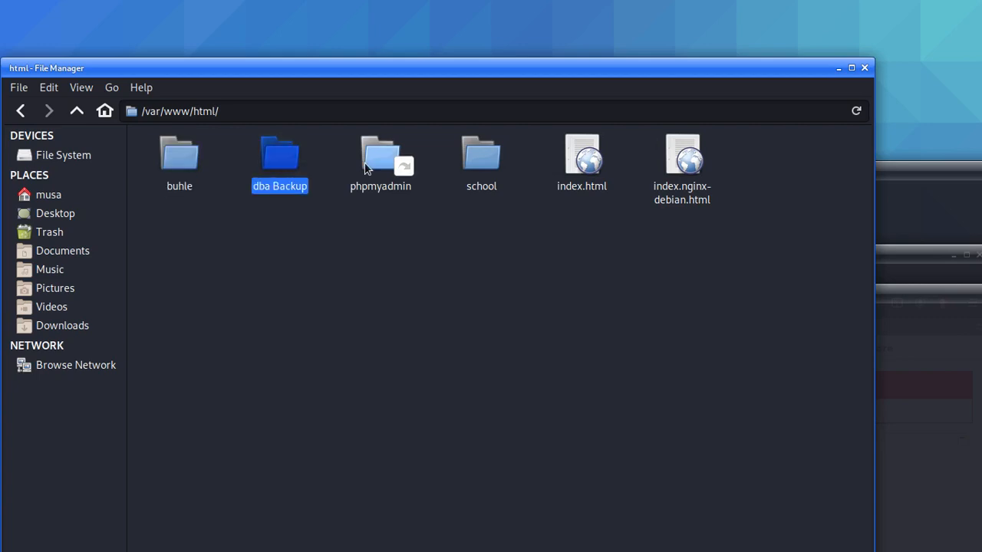
{"action": "left_click", "coordinate": [377, 163]}
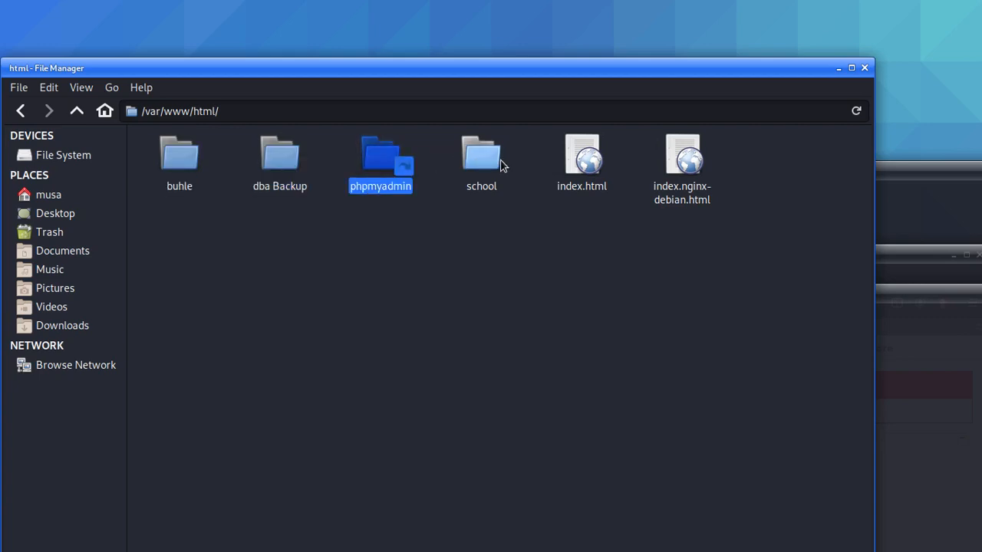
{"action": "double_click", "coordinate": [375, 164]}
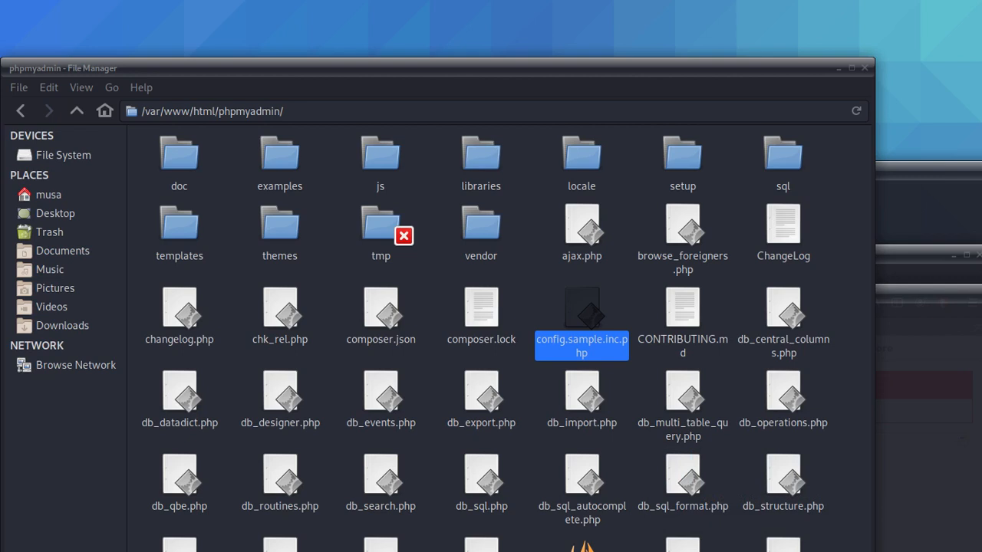
{"action": "right_click", "coordinate": [595, 326]}
{"action": "left_click", "coordinate": [672, 105]}
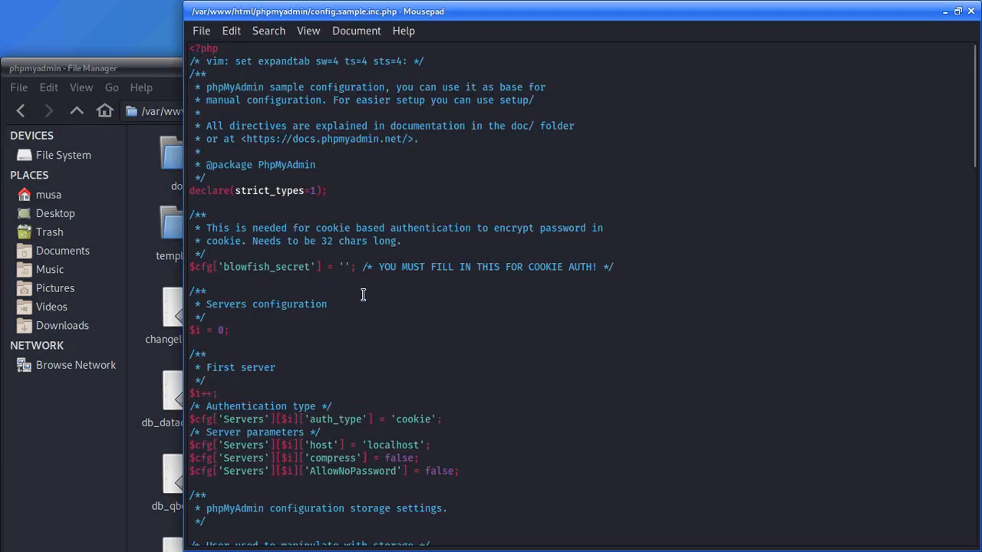
Step: Examine the directives throughout config.sample.inc.php, from the server configuration and storage settings to the upload and save directories
{"action": "scroll", "coordinate": [333, 317], "scroll_direction": "down", "scroll_amount": 20}
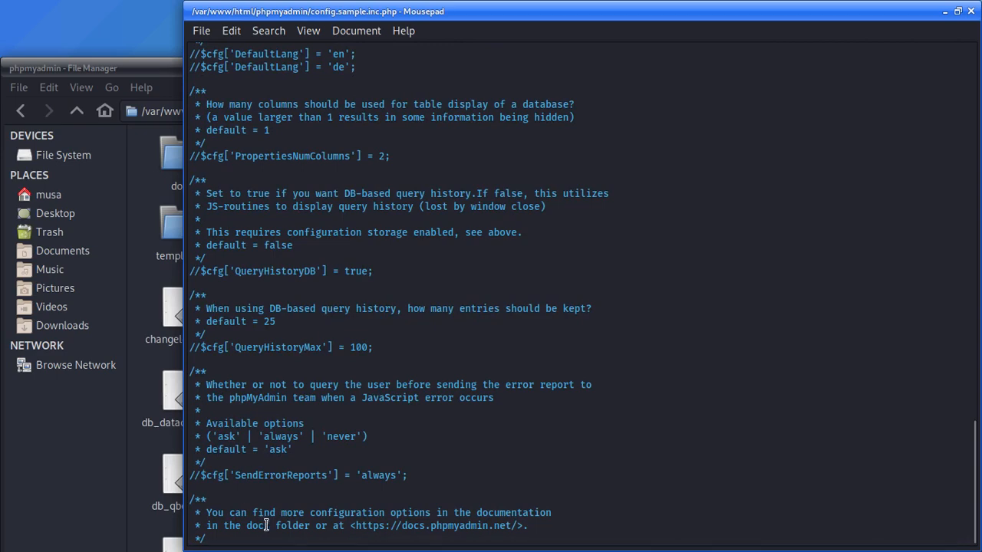
{"action": "scroll", "coordinate": [312, 461], "scroll_direction": "up", "scroll_amount": 3}
{"action": "scroll", "coordinate": [313, 461], "scroll_direction": "up", "scroll_amount": 4}
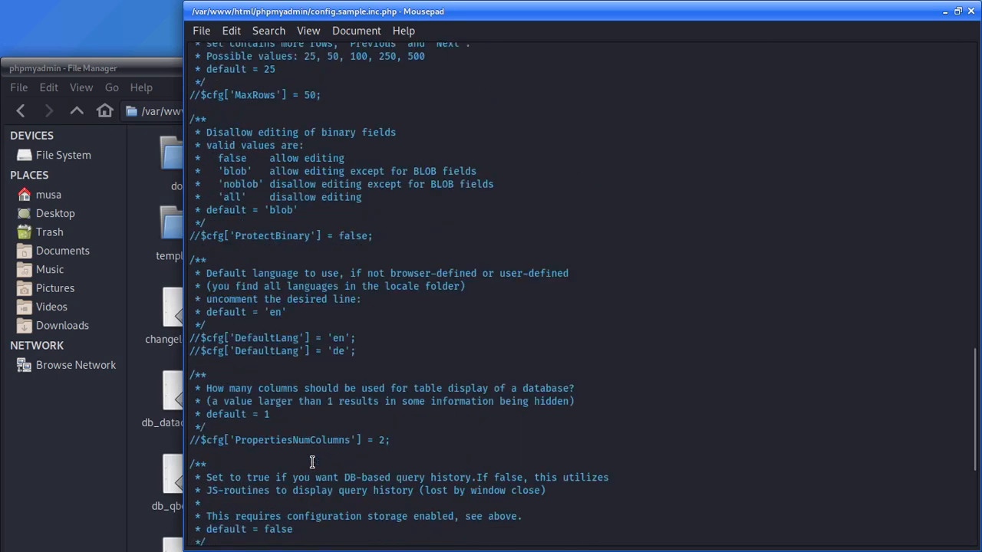
{"action": "scroll", "coordinate": [312, 461], "scroll_direction": "up", "scroll_amount": 7}
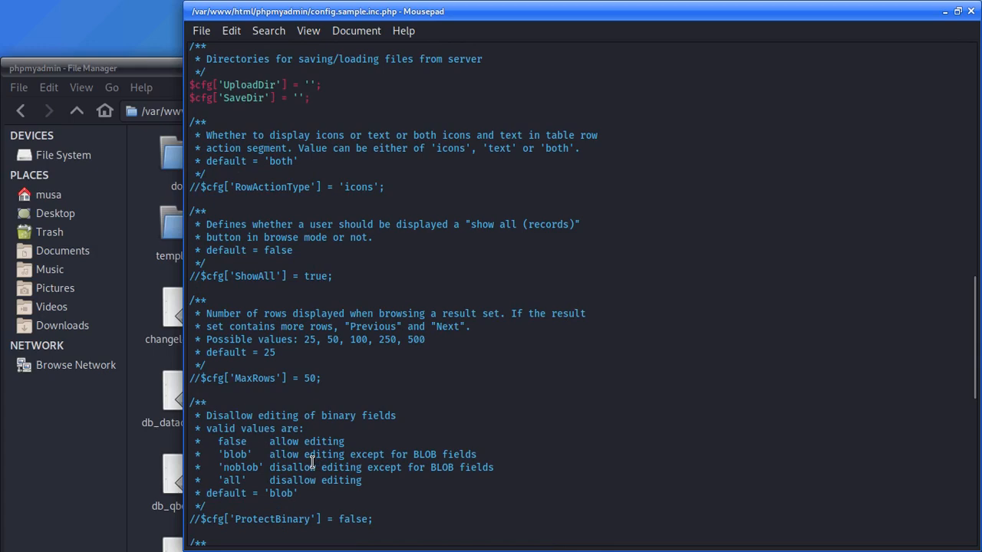
{"action": "scroll", "coordinate": [313, 461], "scroll_direction": "up", "scroll_amount": 3}
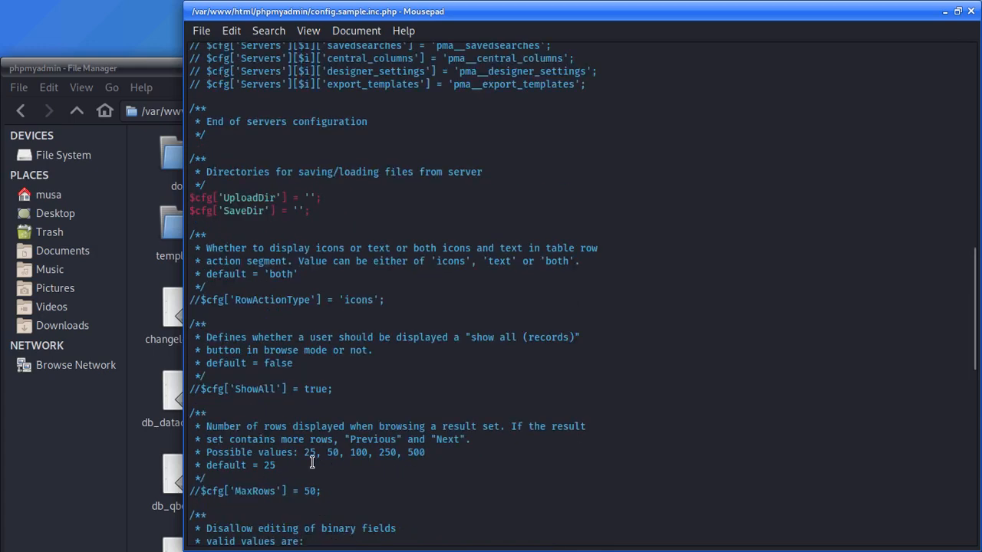
{"action": "scroll", "coordinate": [313, 461], "scroll_direction": "up", "scroll_amount": 2}
{"action": "scroll", "coordinate": [313, 461], "scroll_direction": "up", "scroll_amount": 2}
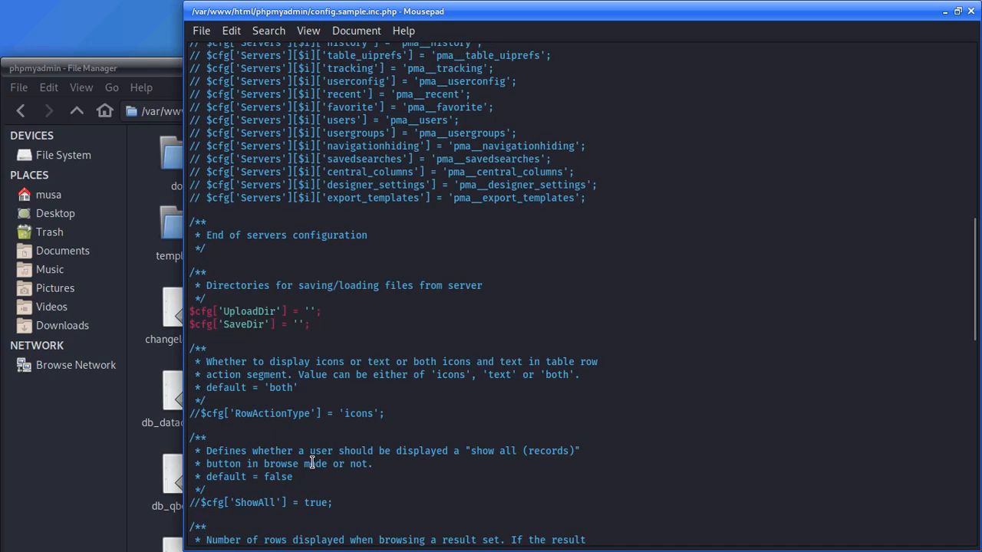
{"action": "scroll", "coordinate": [312, 461], "scroll_direction": "up", "scroll_amount": 12}
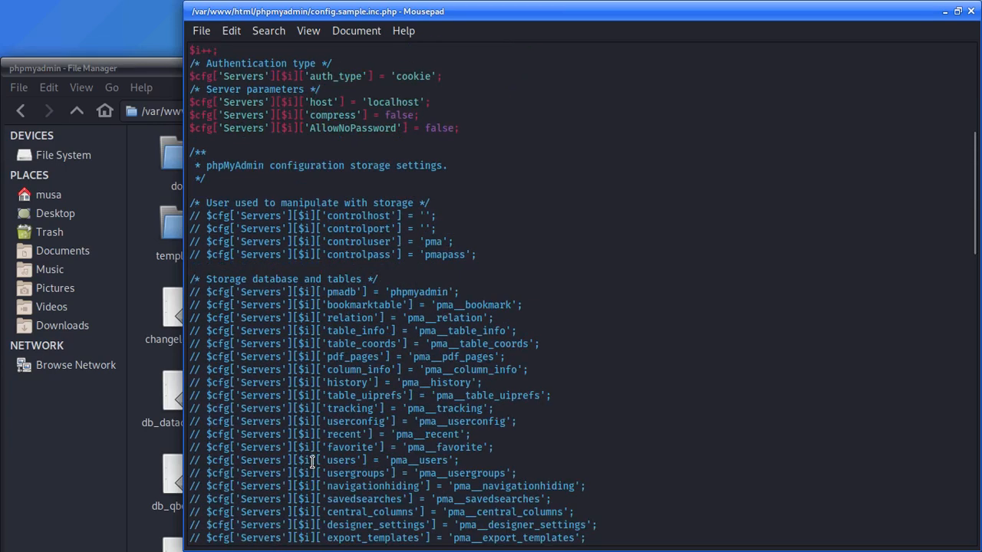
{"action": "scroll", "coordinate": [312, 461], "scroll_direction": "up", "scroll_amount": 4}
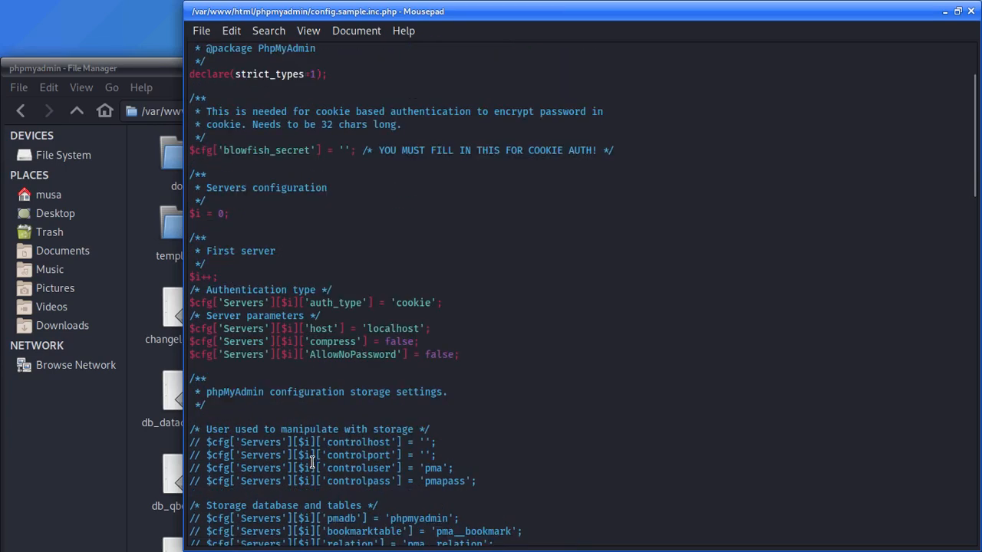
{"action": "scroll", "coordinate": [312, 461], "scroll_direction": "up", "scroll_amount": 4}
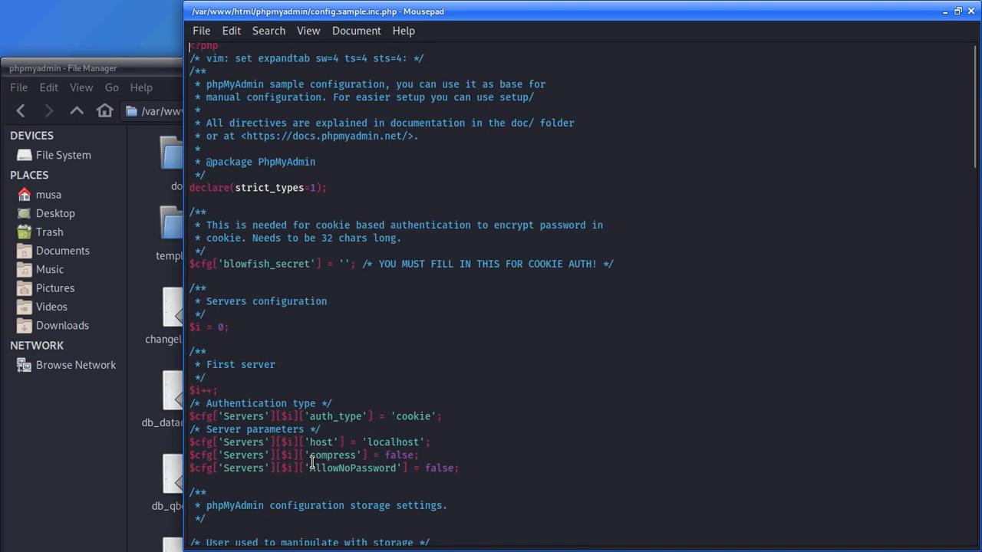
{"action": "scroll", "coordinate": [312, 461], "scroll_direction": "down", "scroll_amount": 2}
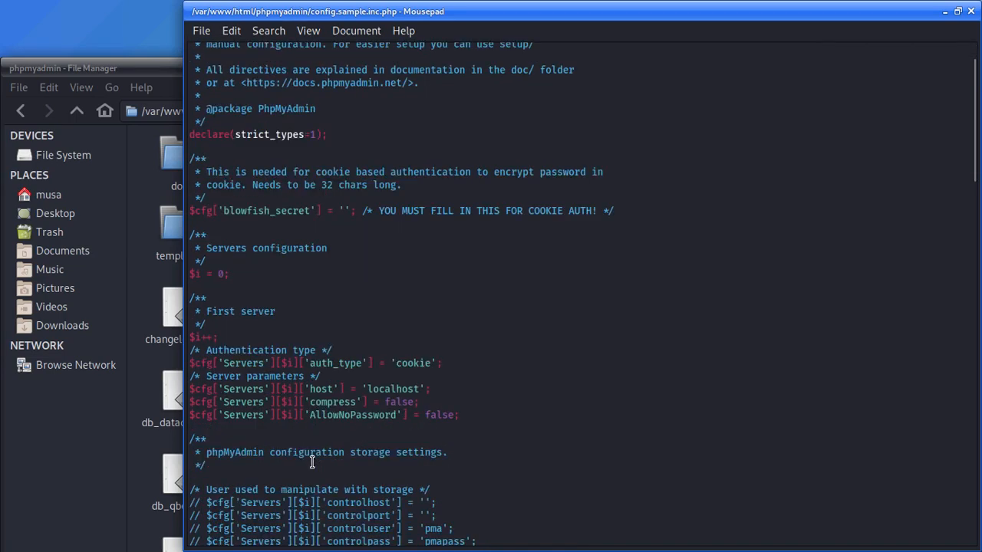
{"action": "scroll", "coordinate": [312, 461], "scroll_direction": "down", "scroll_amount": 5}
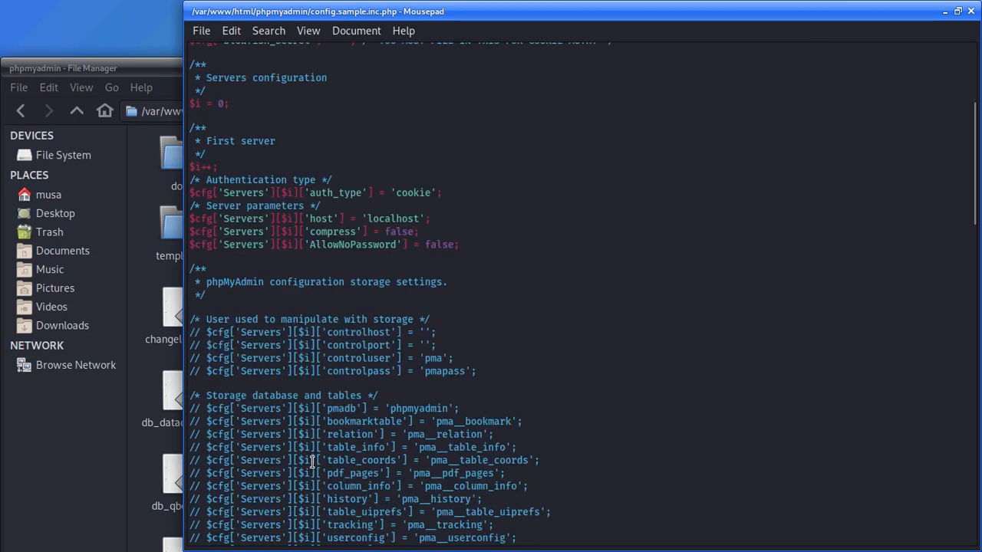
{"action": "scroll", "coordinate": [312, 461], "scroll_direction": "down", "scroll_amount": 10}
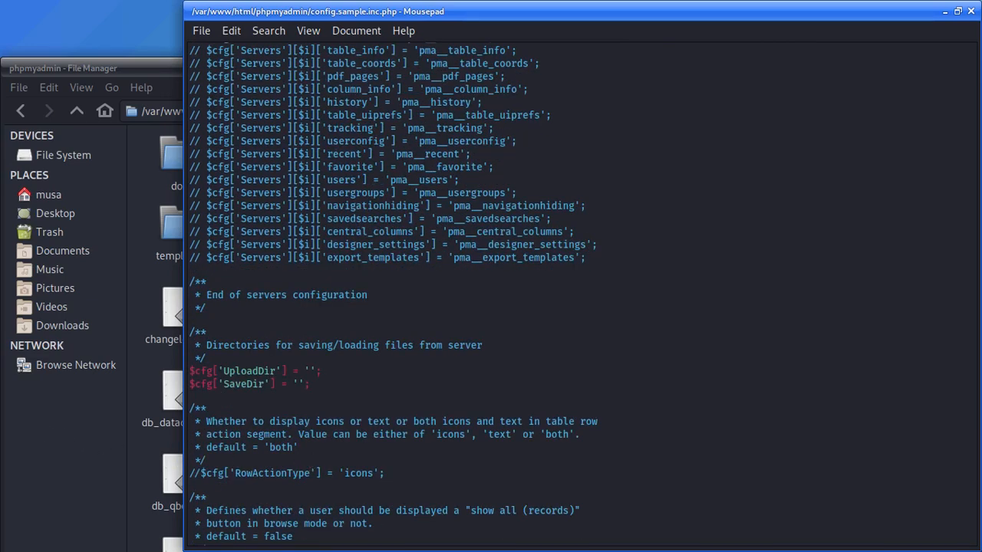
Step: Close config.sample.inc.php without editing it and return the file manager to the file system root
{"action": "key", "text": "ctrl+shift+s"}
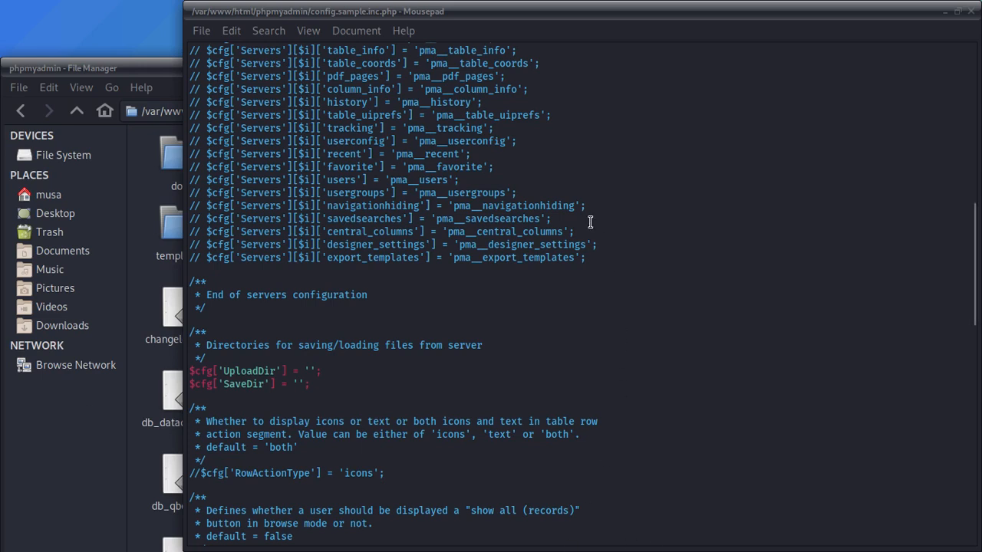
{"action": "left_click_drag", "start_coordinate": [660, 6], "coordinate": [509, 43]}
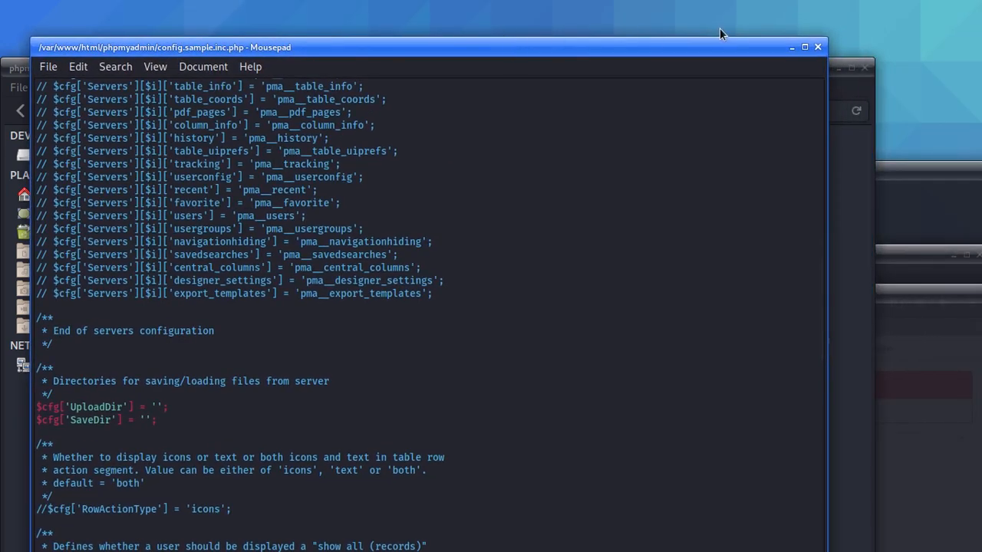
{"action": "left_click", "coordinate": [817, 48]}
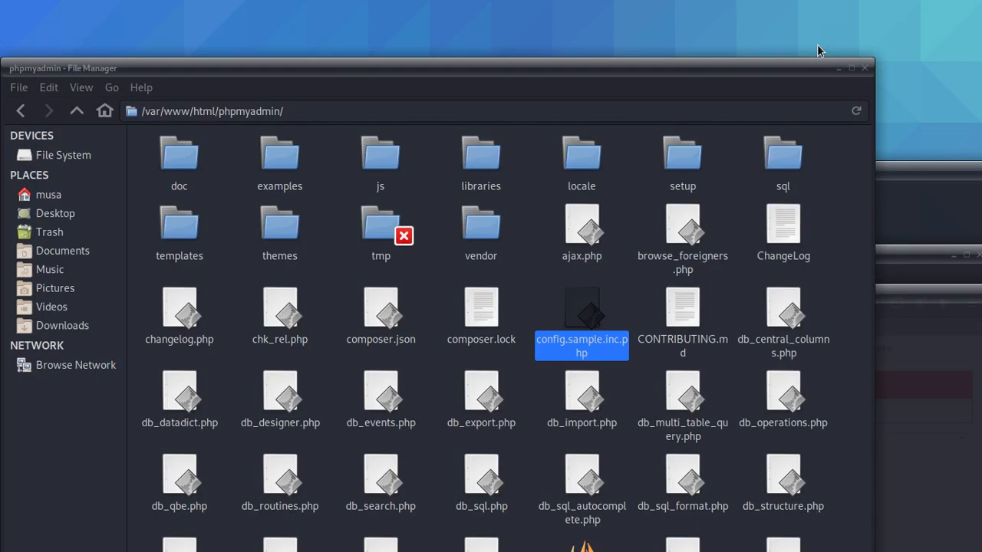
{"action": "left_click_drag", "start_coordinate": [136, 61], "coordinate": [254, 43]}
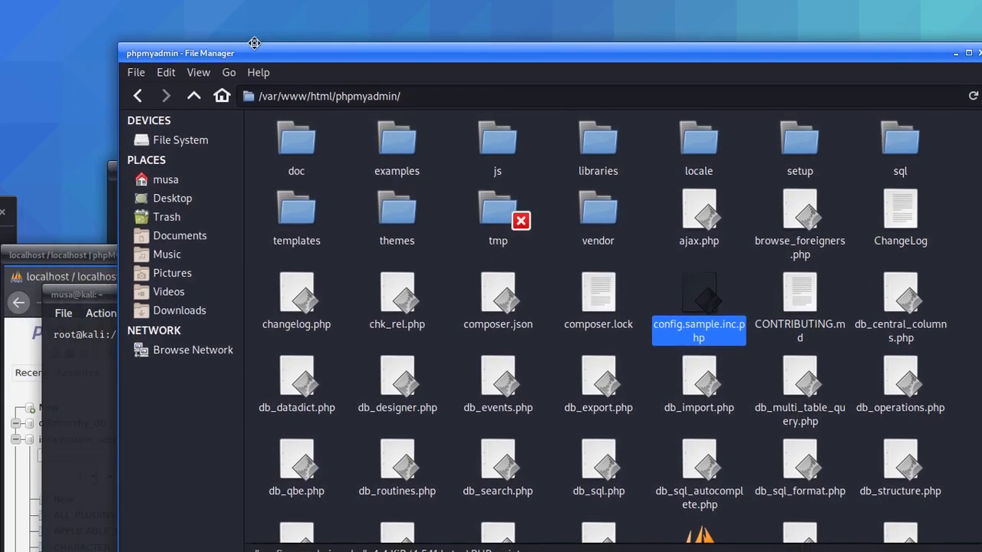
{"action": "left_click", "coordinate": [138, 90]}
{"action": "left_click", "coordinate": [138, 90]}
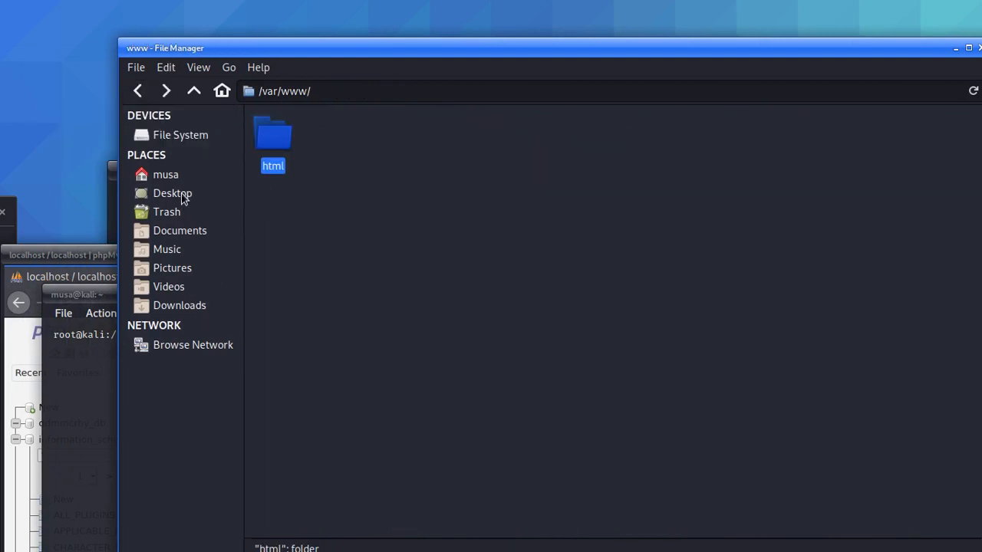
{"action": "left_click", "coordinate": [188, 138]}
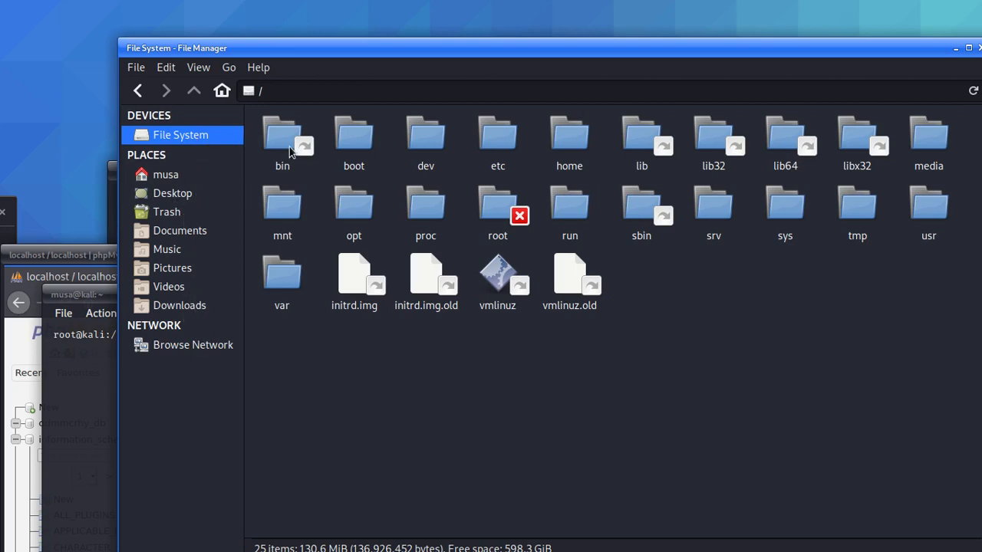
Step: Open the /etc/php/7.4 folder in the file manager
{"action": "double_click", "coordinate": [509, 155]}
{"action": "scroll", "coordinate": [600, 326], "scroll_direction": "down", "scroll_amount": 5}
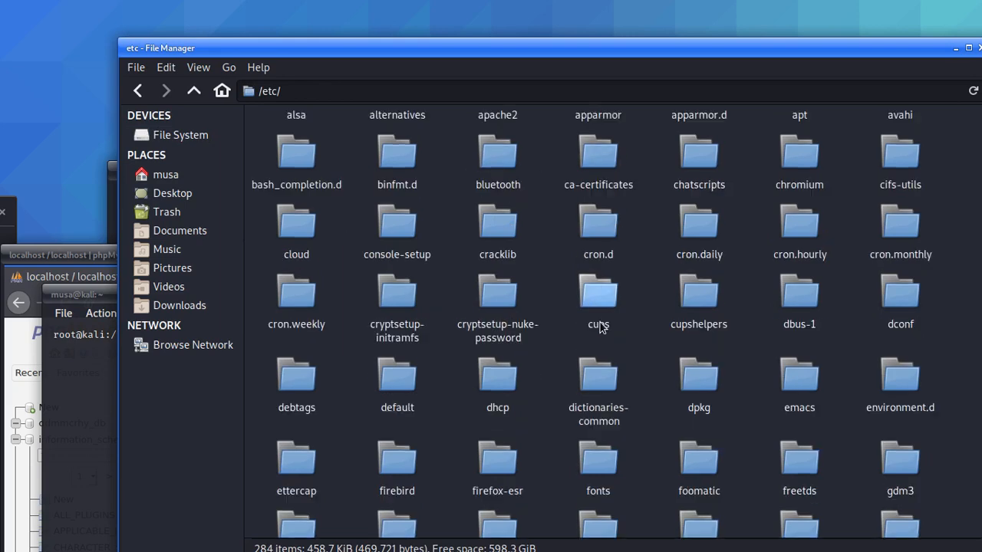
{"action": "scroll", "coordinate": [600, 335], "scroll_direction": "down", "scroll_amount": 7}
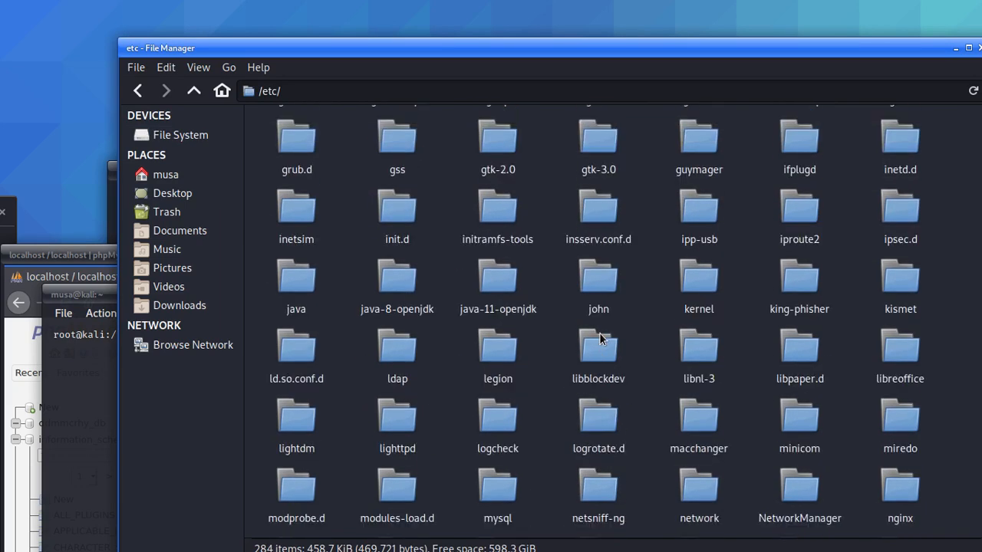
{"action": "scroll", "coordinate": [600, 339], "scroll_direction": "down", "scroll_amount": 3}
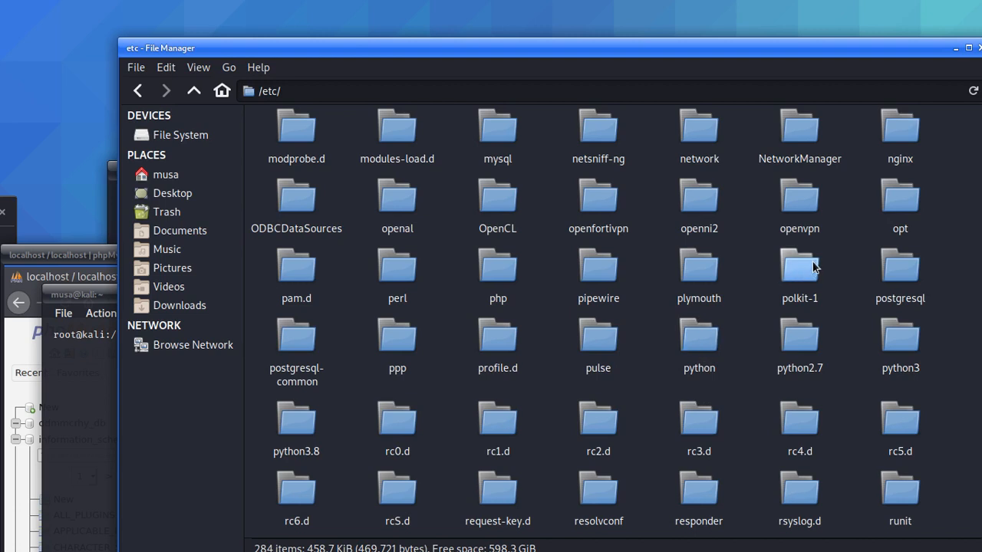
{"action": "double_click", "coordinate": [495, 270]}
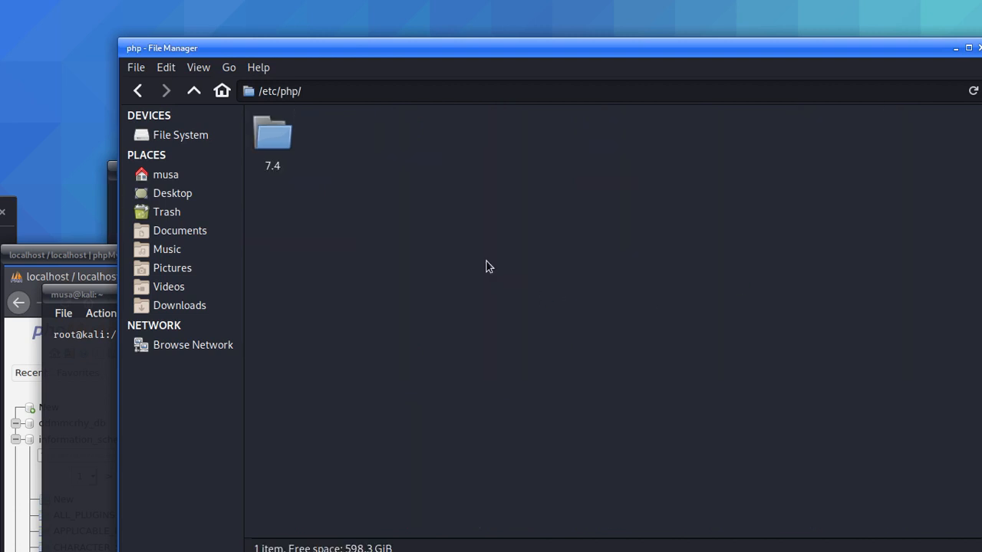
{"action": "double_click", "coordinate": [269, 134]}
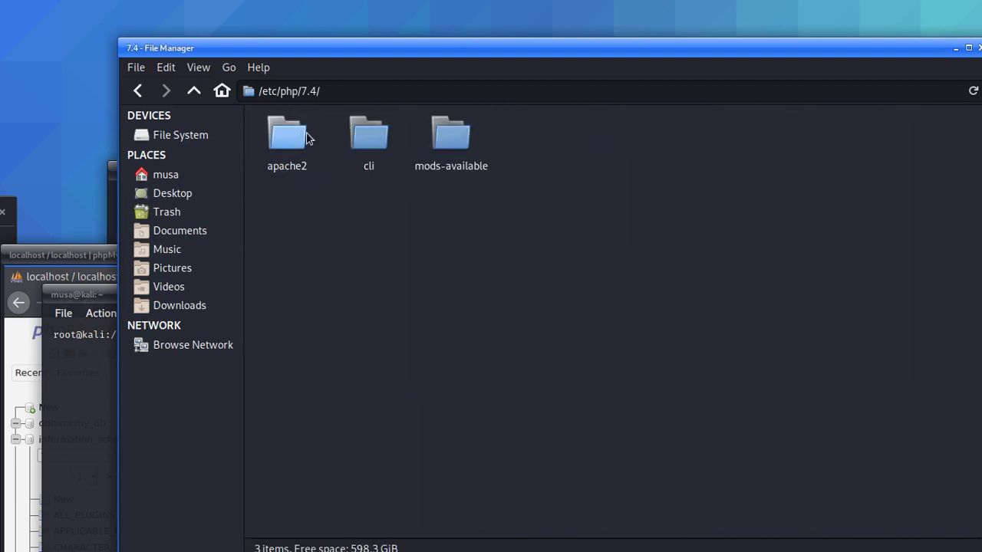
Step: Open the cli folder and load its php.ini file in the Mousepad text editor
{"action": "left_click", "coordinate": [385, 144]}
{"action": "double_click", "coordinate": [386, 144]}
{"action": "left_click", "coordinate": [328, 138]}
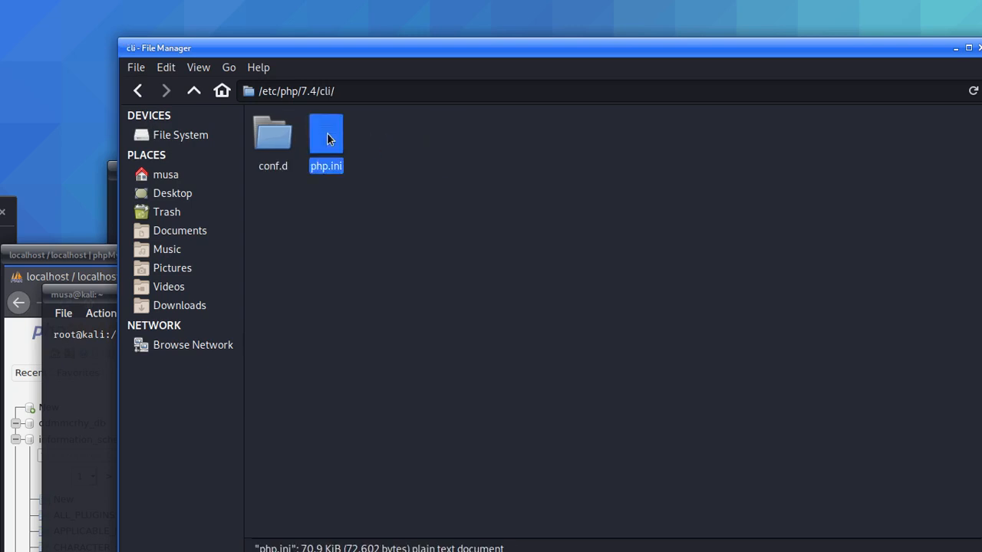
{"action": "right_click", "coordinate": [328, 138]}
{"action": "left_click", "coordinate": [432, 145]}
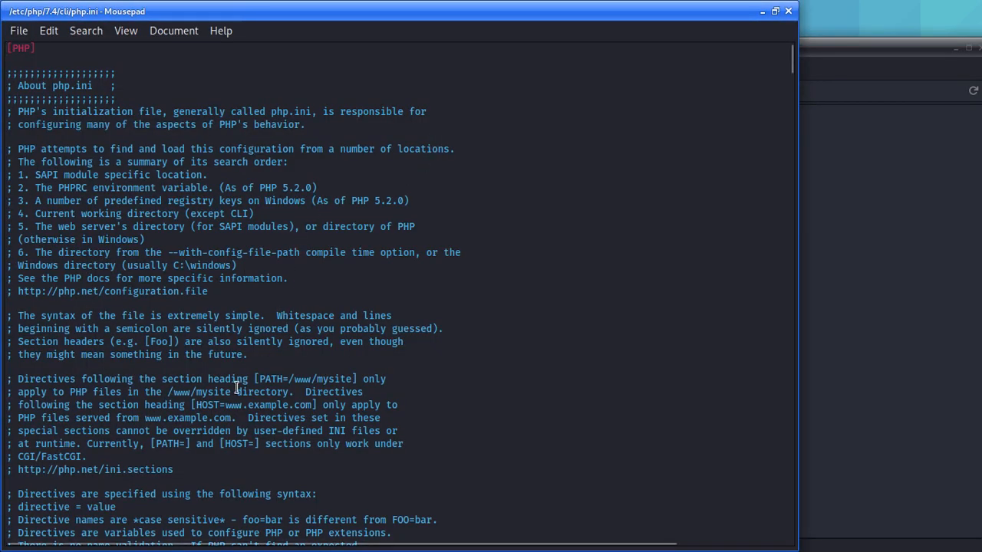
Step: Find the max_execution_time directive in php.ini and set its value to 10000
{"action": "key", "text": "ctrl+f"}
{"action": "type", "text": "max_execution_time"}
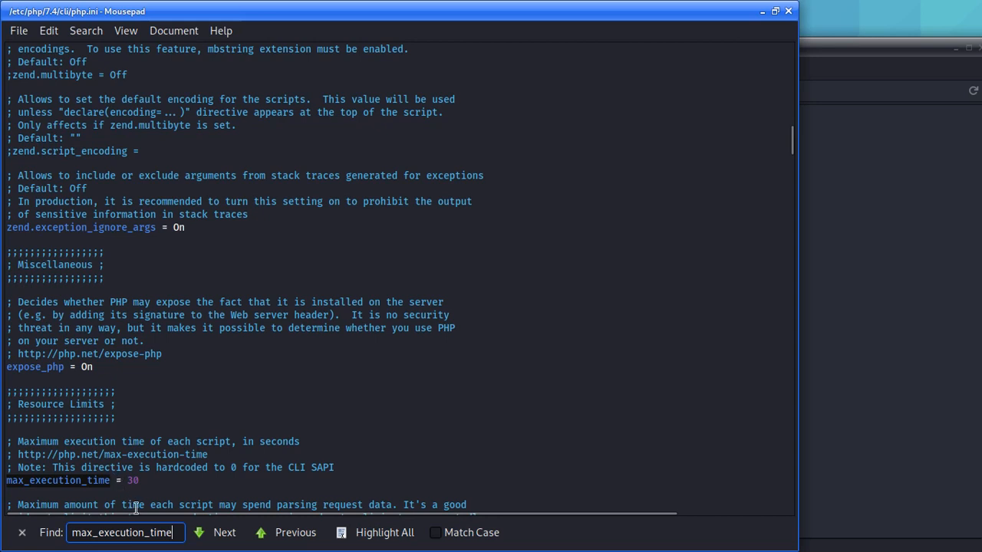
{"action": "left_click", "coordinate": [143, 480]}
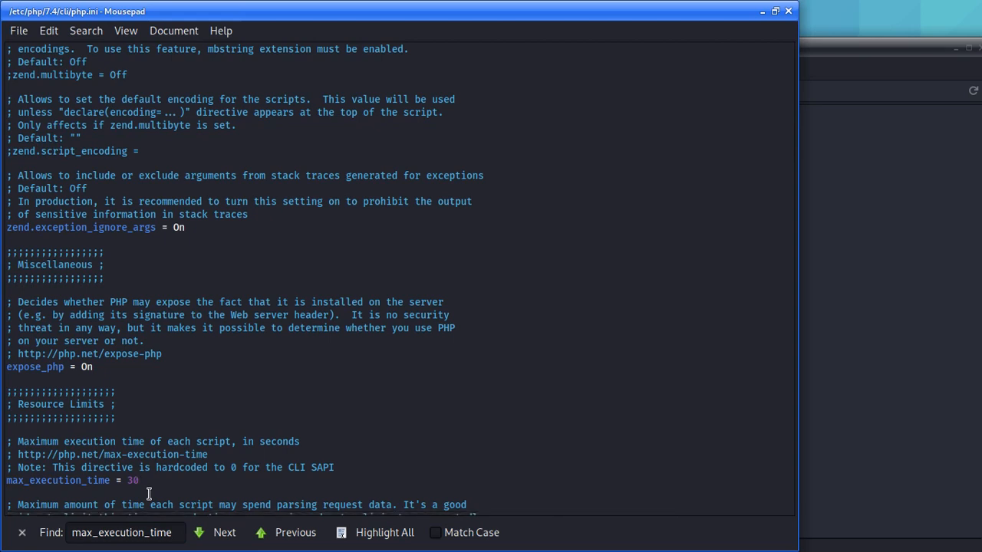
{"action": "key", "text": "BackSpace"}
{"action": "key", "text": "BackSpace"}
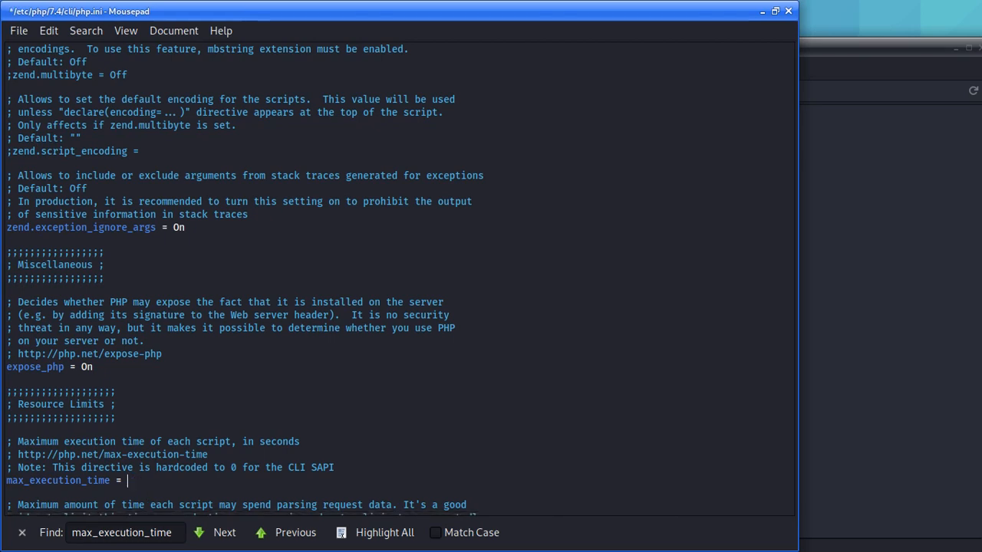
{"action": "type", "text": "10000"}
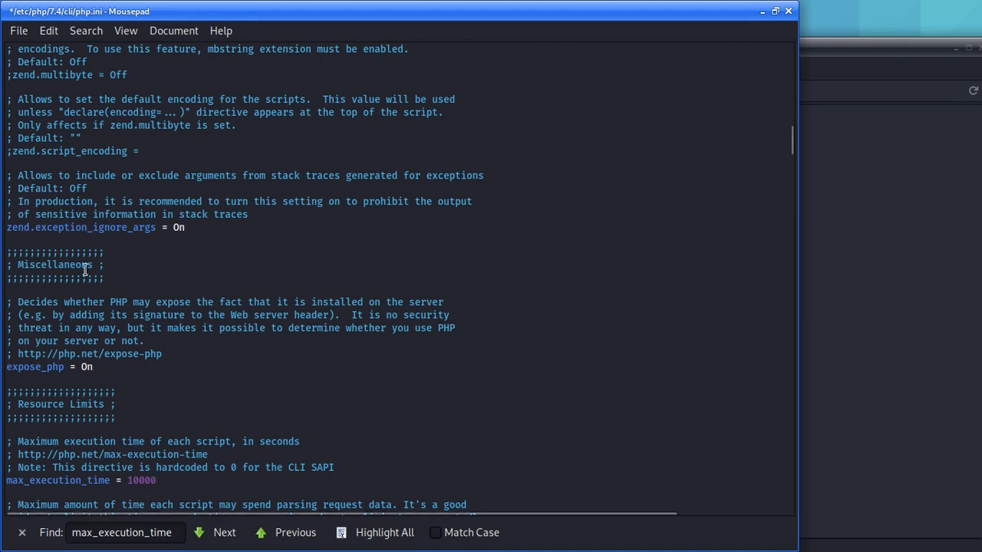
Step: Save the edited php.ini file and close the text editor
{"action": "left_click", "coordinate": [20, 32]}
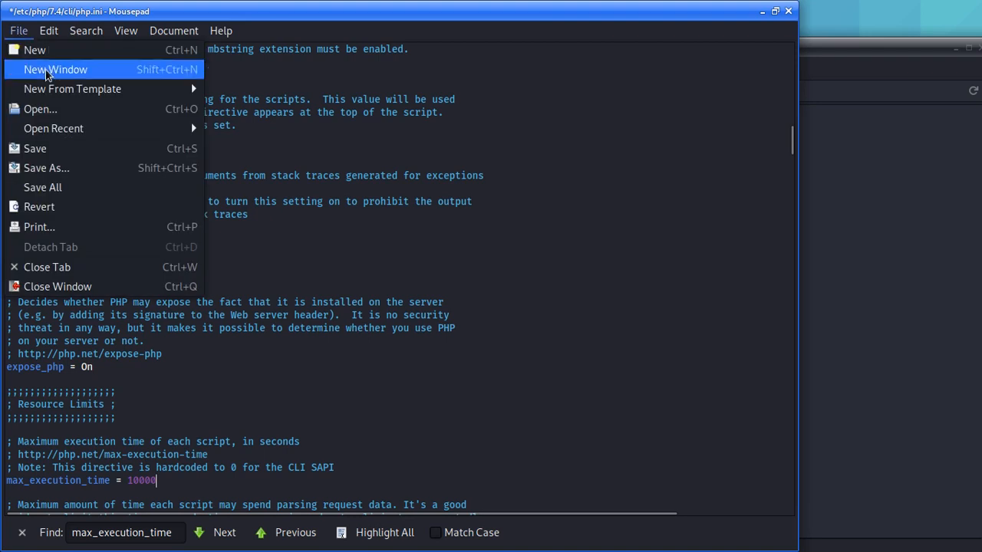
{"action": "left_click", "coordinate": [35, 148]}
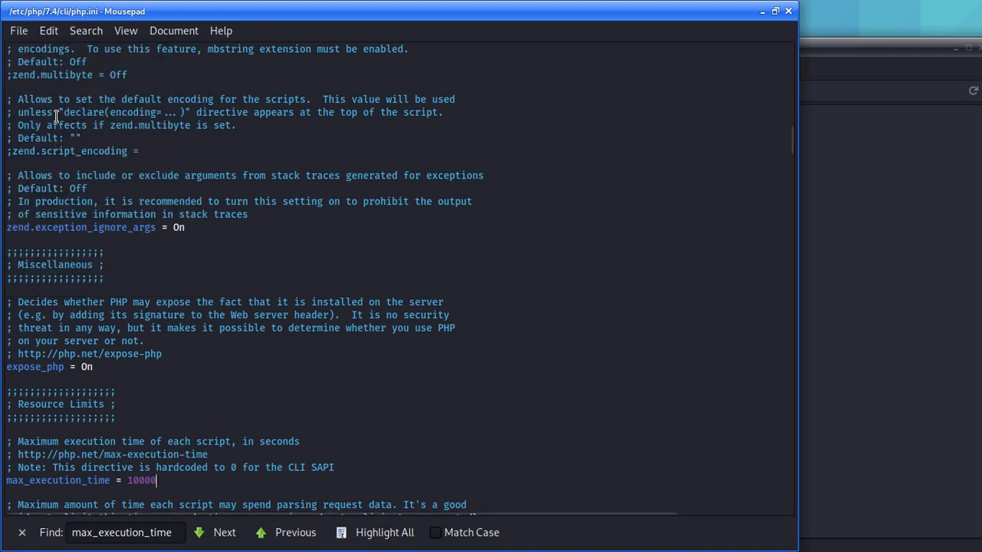
{"action": "left_click", "coordinate": [18, 31]}
{"action": "left_click", "coordinate": [33, 147]}
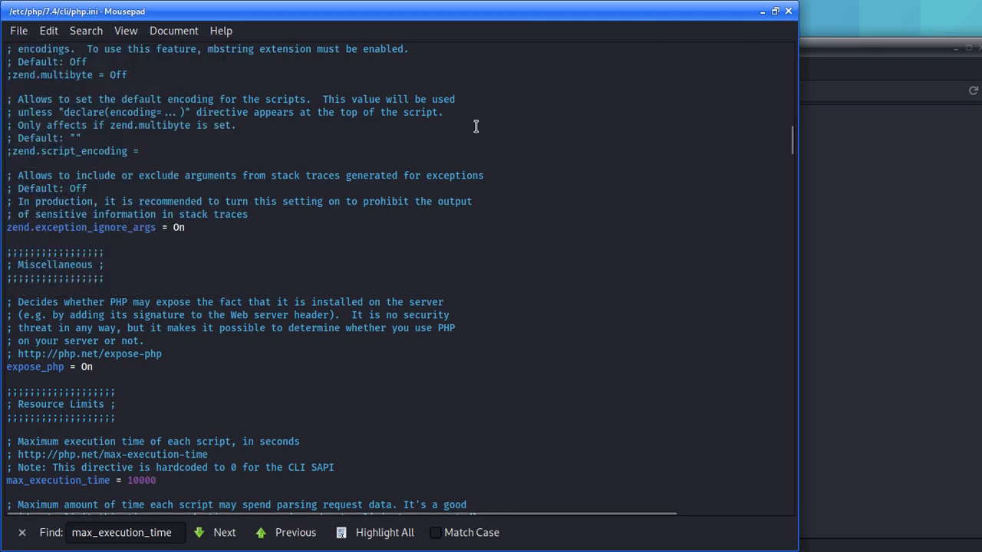
{"action": "left_click", "coordinate": [788, 12]}
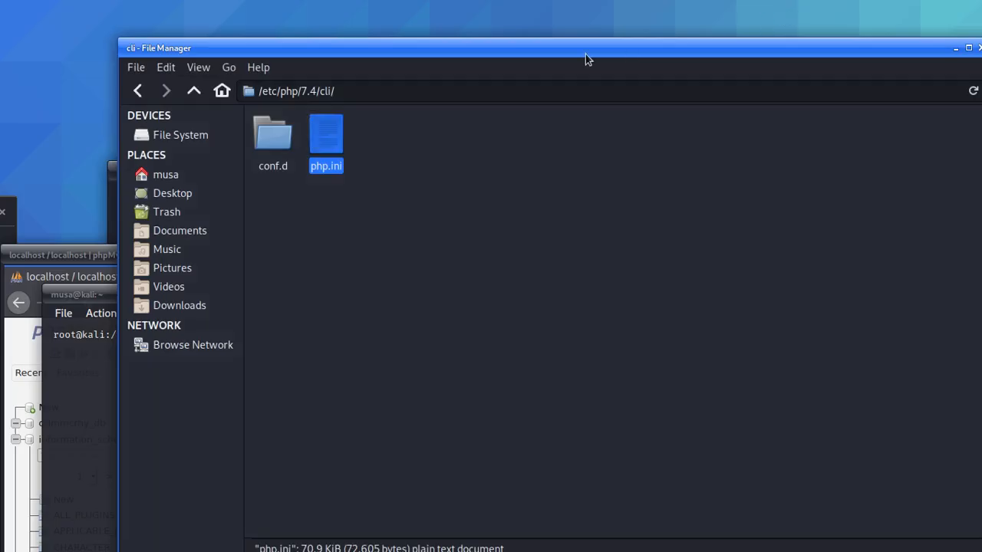
Step: Switch to the root terminal and restart the mysql service, followed by the apache2 service
{"action": "left_click", "coordinate": [58, 254]}
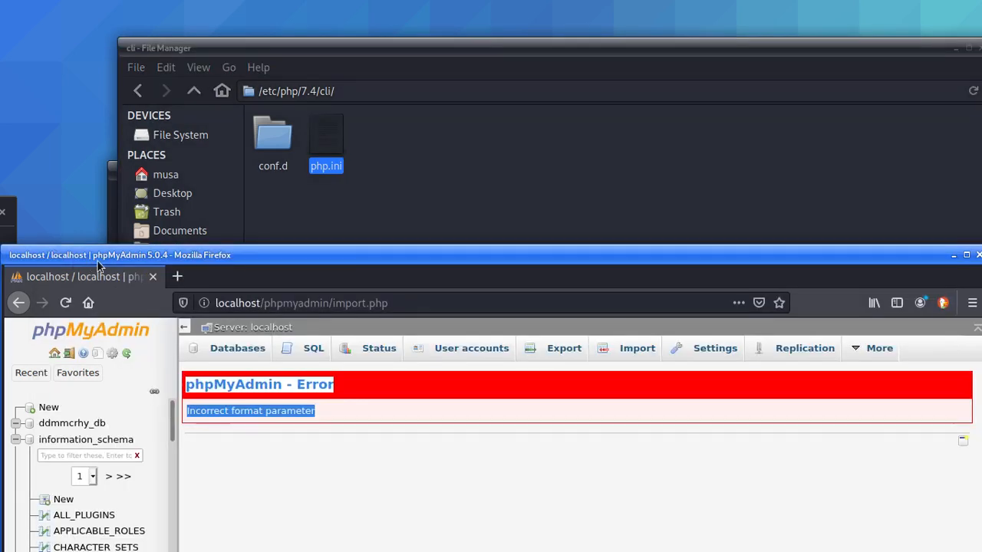
{"action": "left_click", "coordinate": [111, 178]}
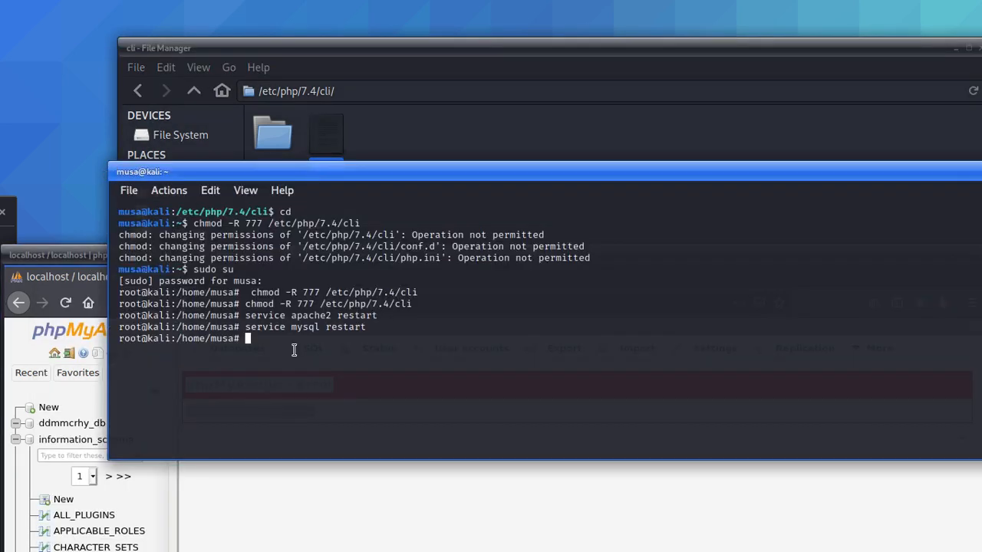
{"action": "key", "text": "Up"}
{"action": "key", "text": "Return"}
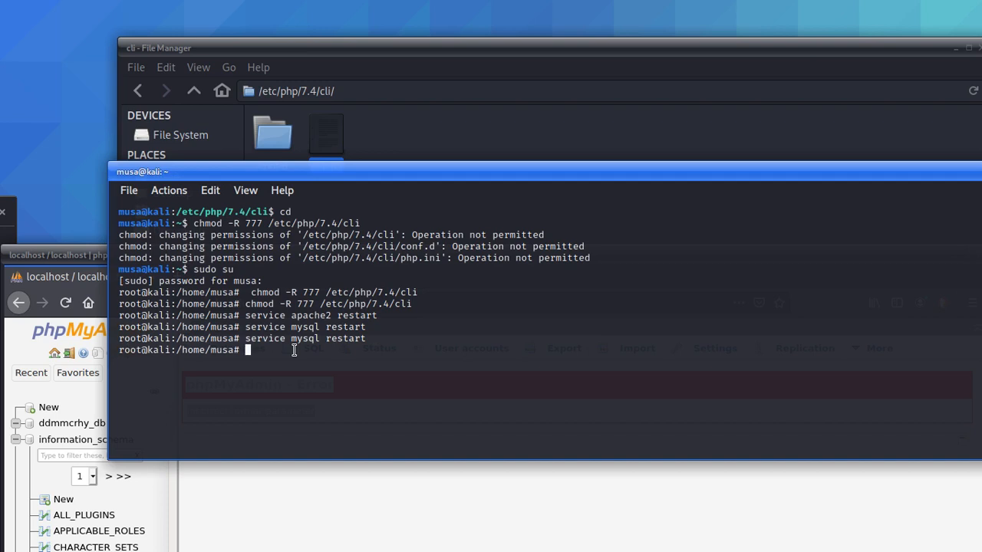
{"action": "key", "text": "Up"}
{"action": "key", "text": "Up"}
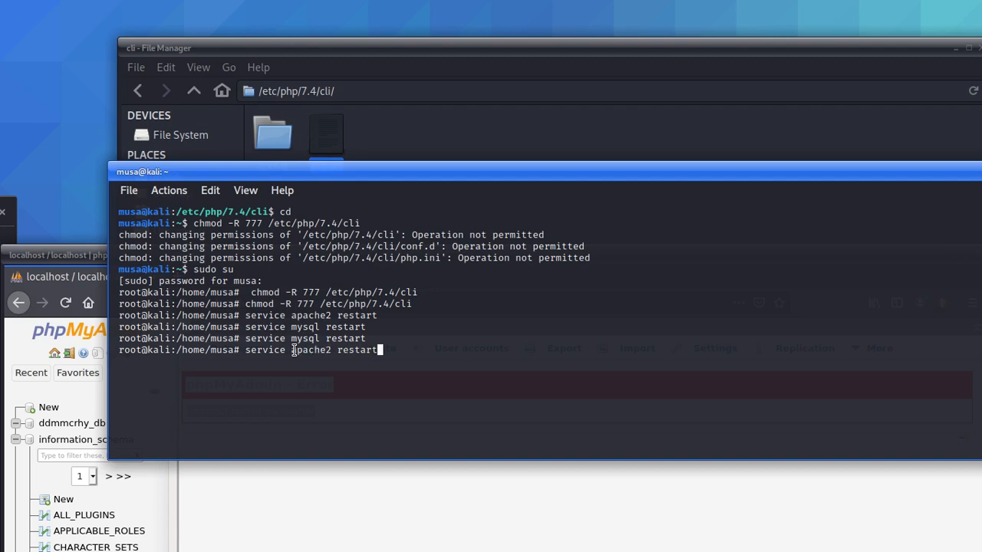
{"action": "key", "text": "Return"}
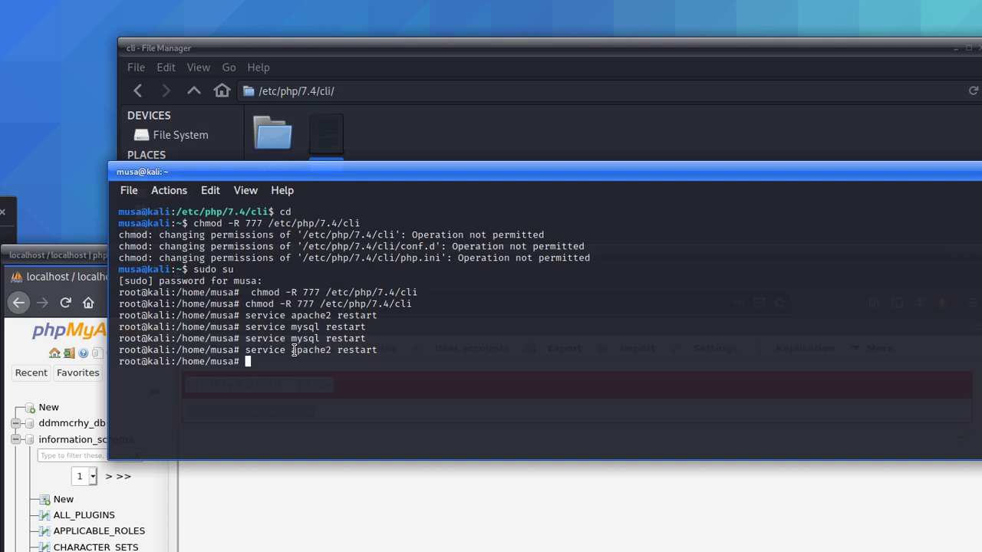
Step: Switch to Firefox, move its window up into view and open phpMyAdmin's server-level import page
{"action": "left_click", "coordinate": [68, 255]}
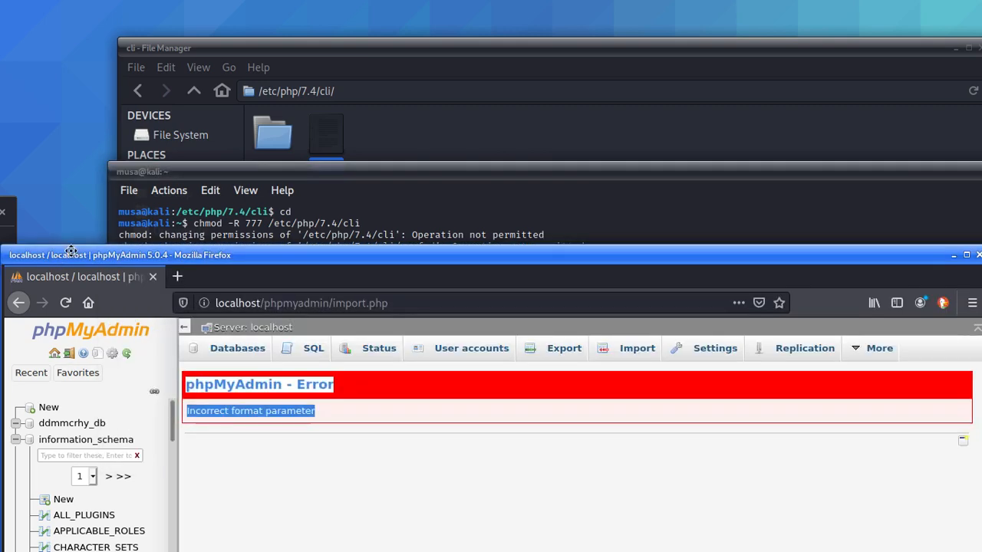
{"action": "left_click_drag", "start_coordinate": [70, 250], "coordinate": [111, 87]}
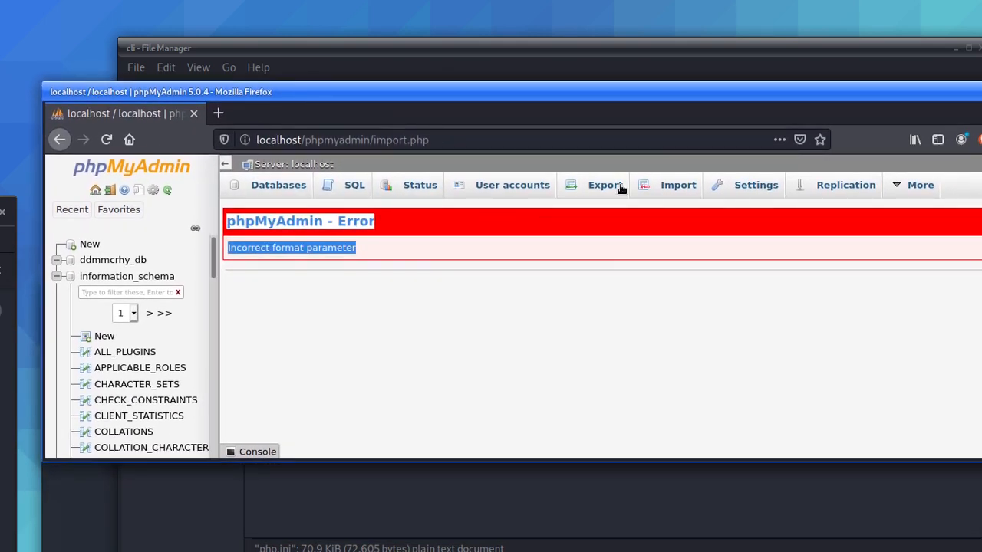
{"action": "left_click", "coordinate": [664, 189]}
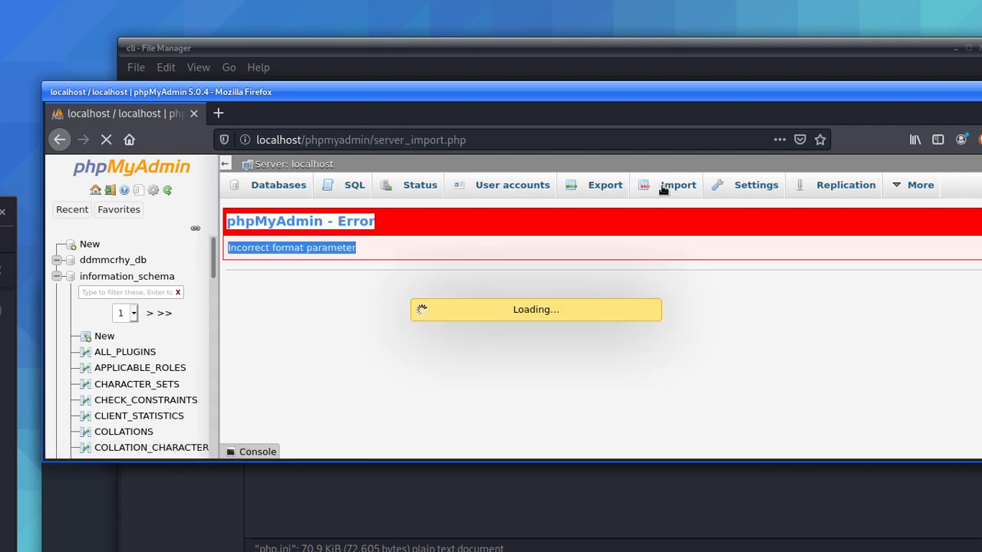
Step: Choose ddmmcrhy_db.sql from the Downloads folder and try to import it in SQL format
{"action": "scroll", "coordinate": [407, 410], "scroll_direction": "down", "scroll_amount": 4}
{"action": "scroll", "coordinate": [408, 407], "scroll_direction": "up", "scroll_amount": 3}
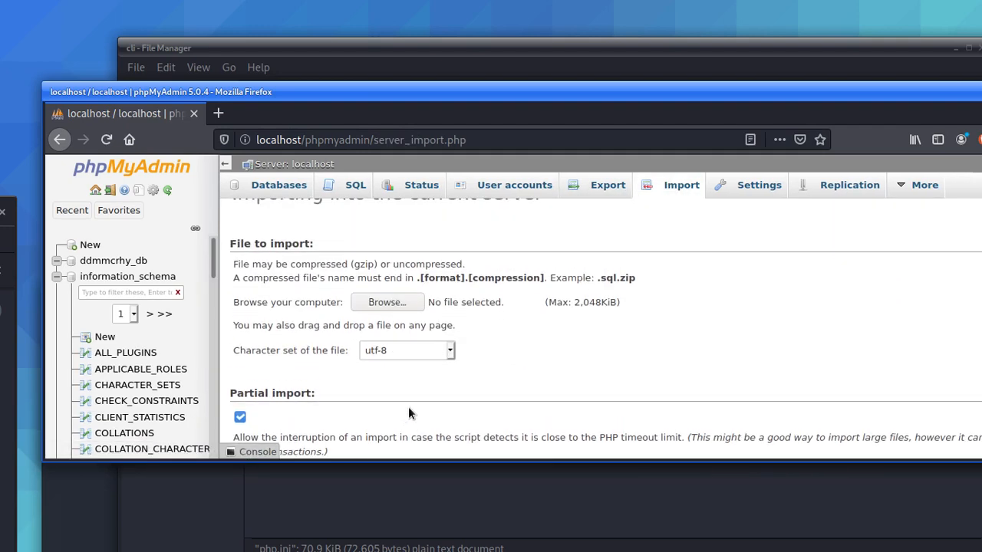
{"action": "scroll", "coordinate": [408, 414], "scroll_direction": "up", "scroll_amount": 1}
{"action": "left_click", "coordinate": [385, 342]}
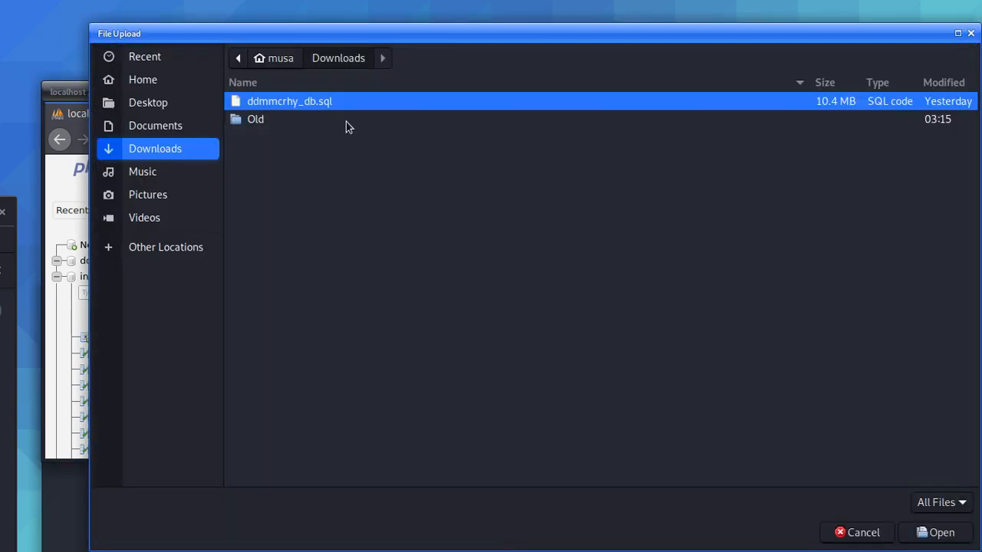
{"action": "left_click", "coordinate": [933, 533]}
{"action": "scroll", "coordinate": [680, 330], "scroll_direction": "down", "scroll_amount": 5}
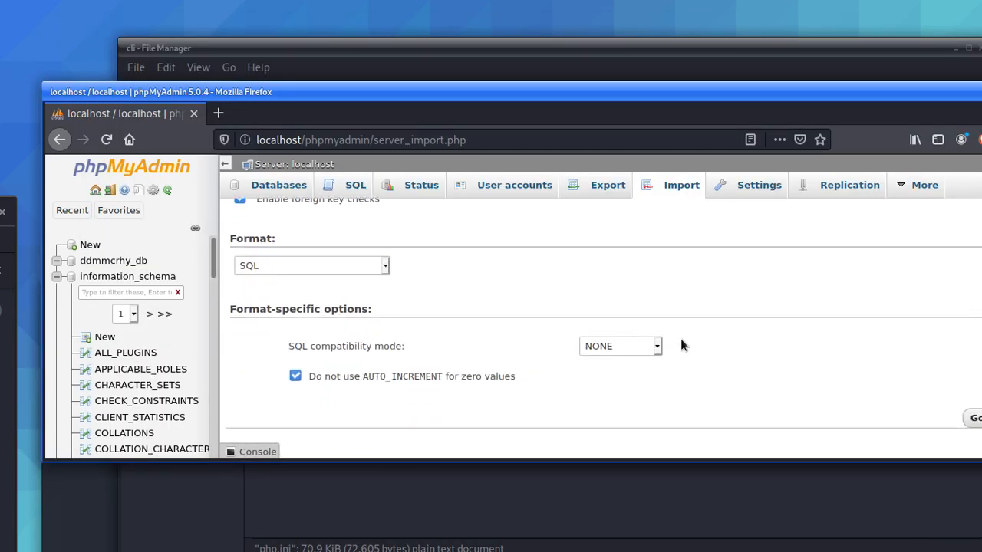
{"action": "left_click", "coordinate": [973, 418]}
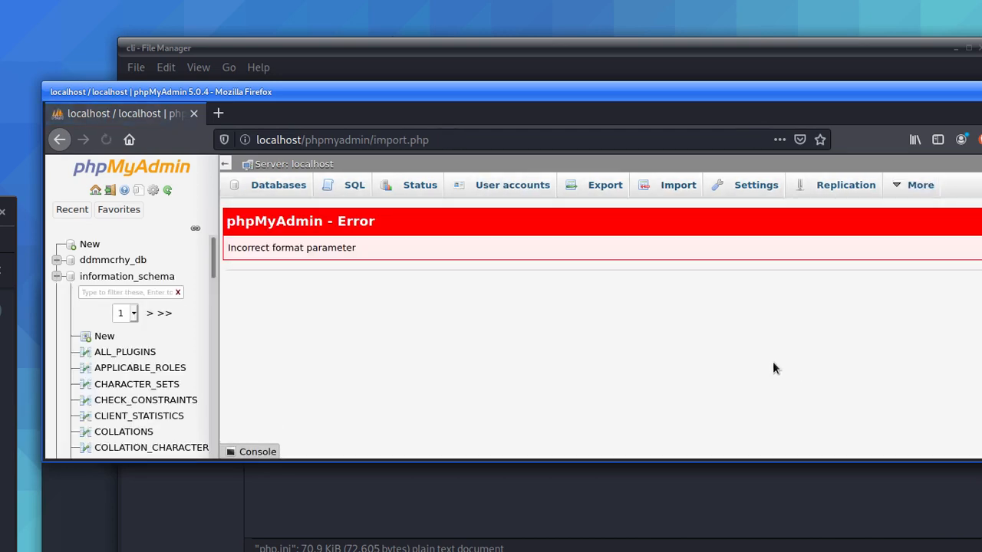
Step: Switch to the file manager, look into the cli/conf.d folder and go to /etc/php/7.4/apache2
{"action": "left_click_drag", "start_coordinate": [344, 96], "coordinate": [317, 209]}
{"action": "left_click", "coordinate": [322, 49]}
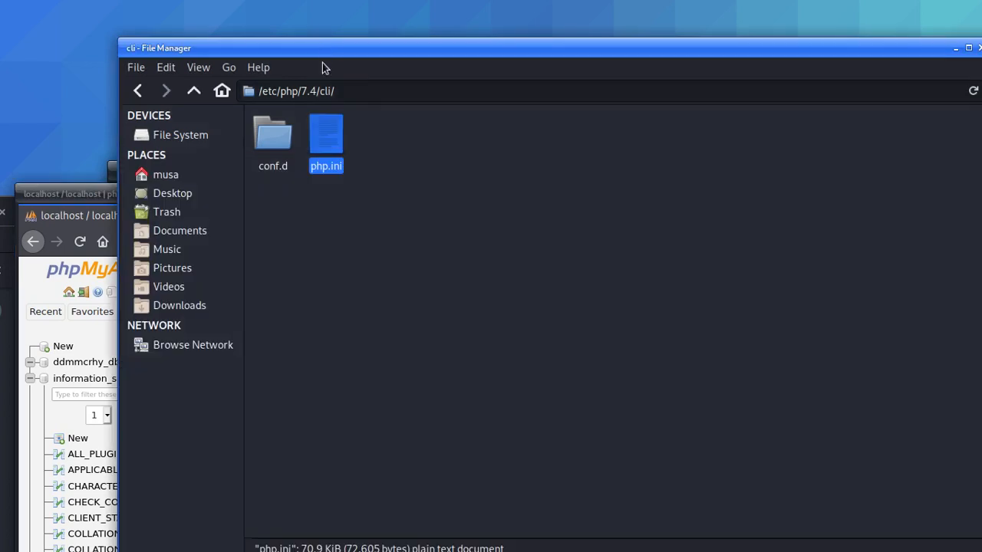
{"action": "left_click", "coordinate": [261, 138]}
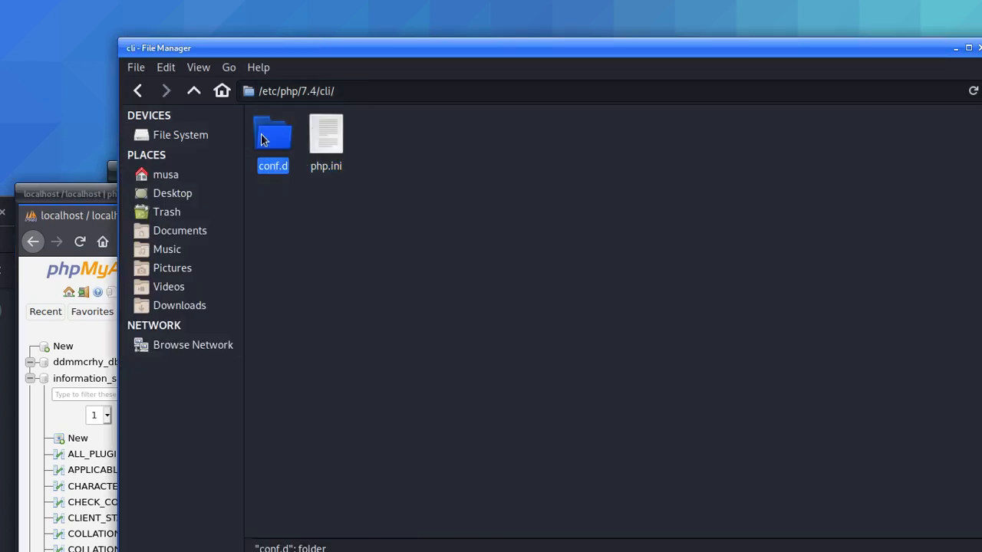
{"action": "double_click", "coordinate": [262, 138]}
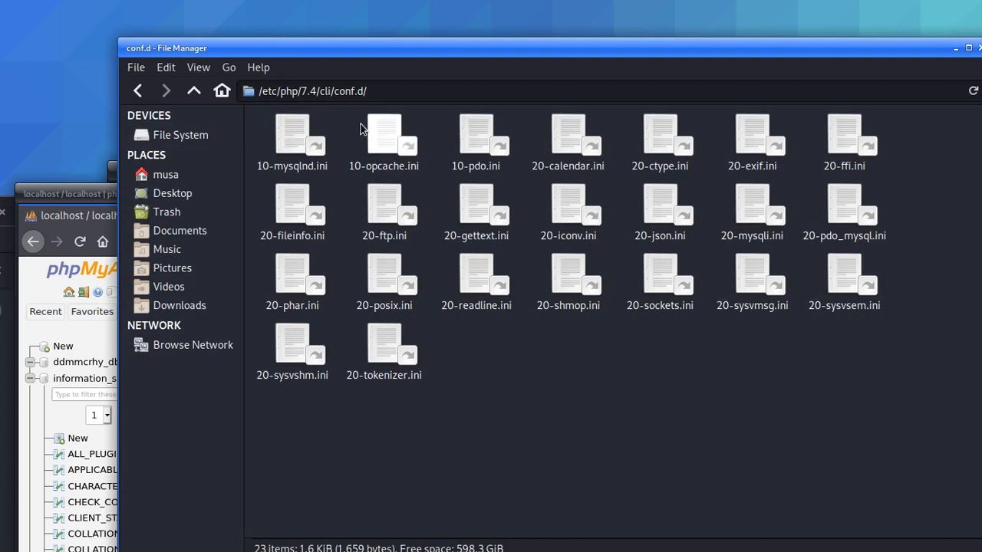
{"action": "left_click", "coordinate": [139, 90]}
{"action": "double_click", "coordinate": [300, 145]}
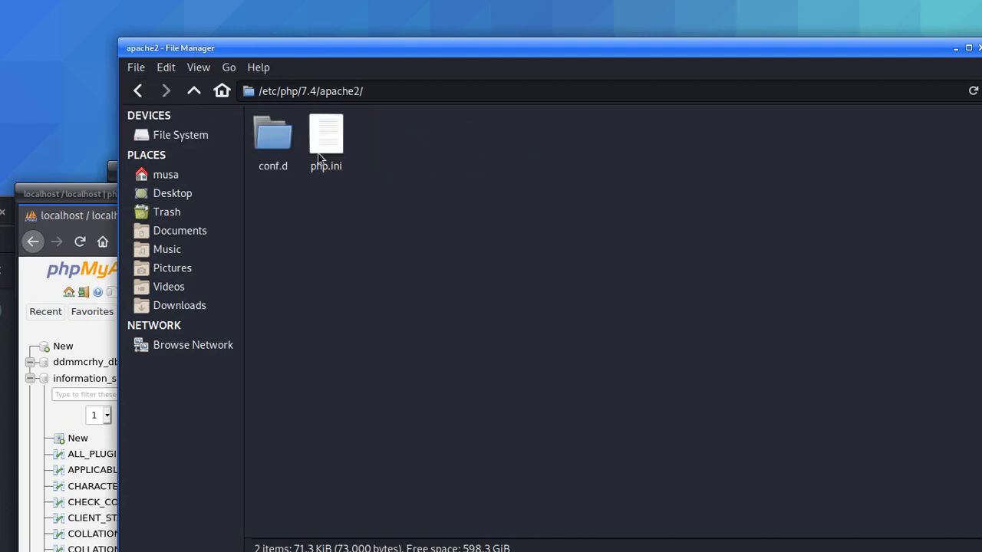
Step: Open php.ini from the /etc/php/7.4/apache2 folder in Mousepad
{"action": "left_click", "coordinate": [328, 139]}
{"action": "right_click", "coordinate": [327, 139]}
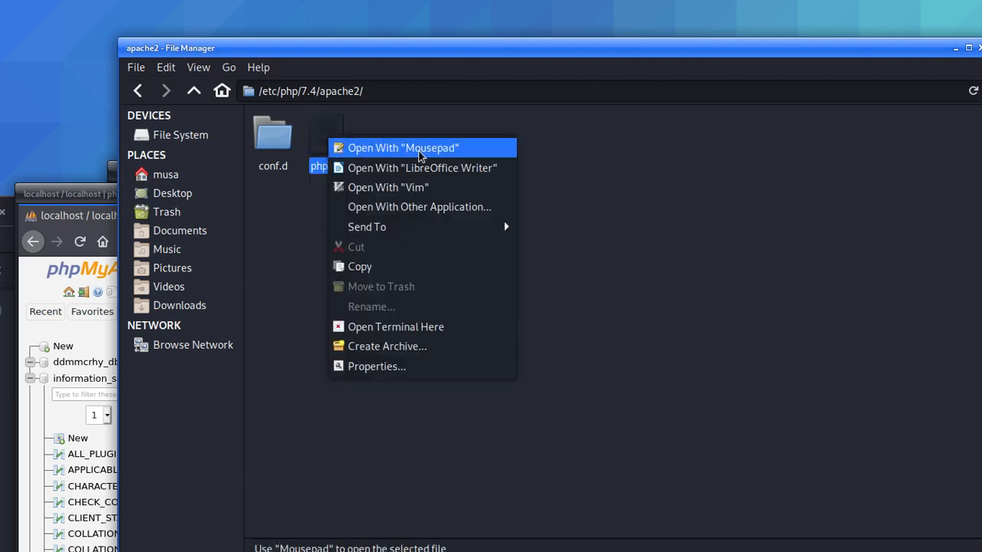
{"action": "left_click", "coordinate": [137, 90]}
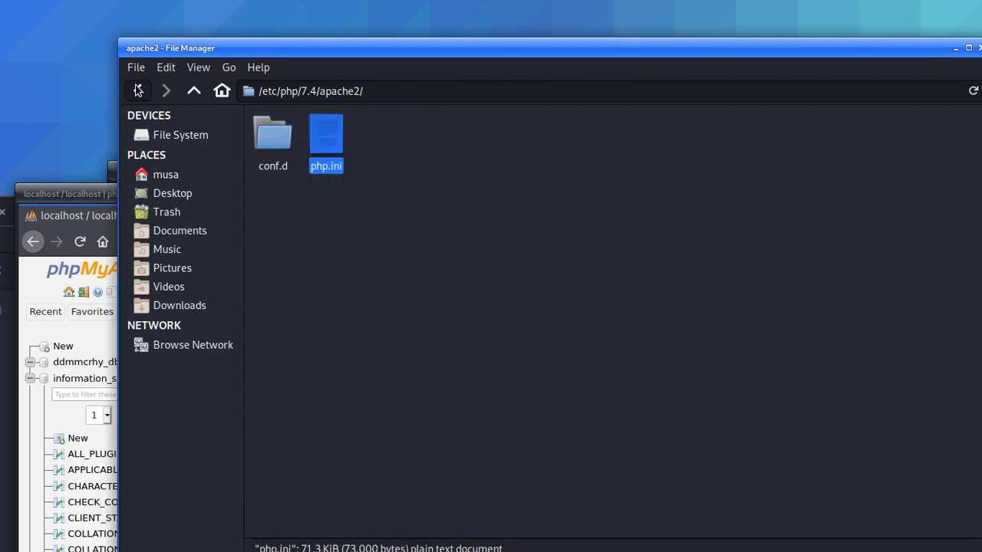
{"action": "left_click", "coordinate": [139, 91]}
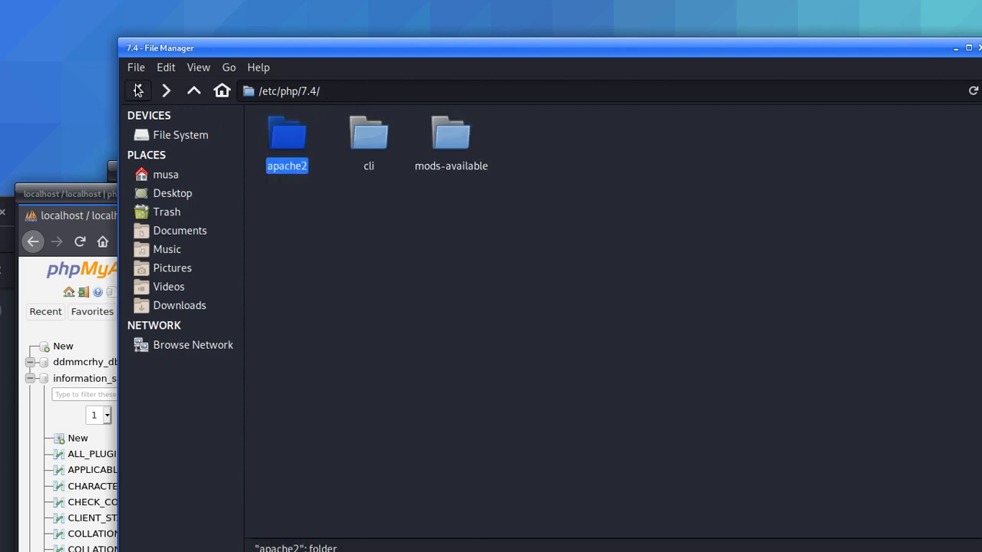
{"action": "double_click", "coordinate": [301, 140]}
{"action": "left_click", "coordinate": [325, 140]}
{"action": "right_click", "coordinate": [325, 140]}
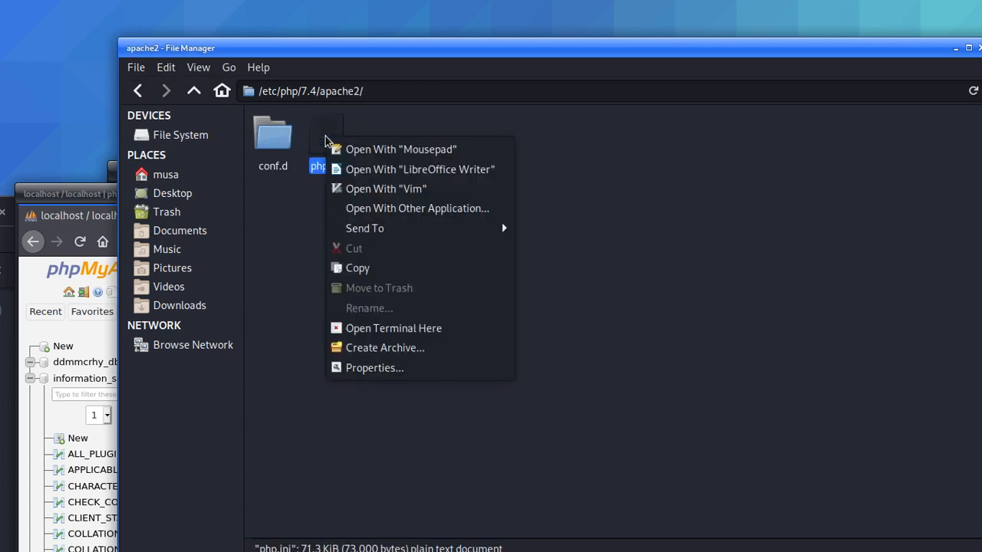
{"action": "left_click", "coordinate": [402, 153]}
Step: Find max_execution_time in the apache2 php.ini and set it to 1000
{"action": "scroll", "coordinate": [267, 266], "scroll_direction": "down", "scroll_amount": 8}
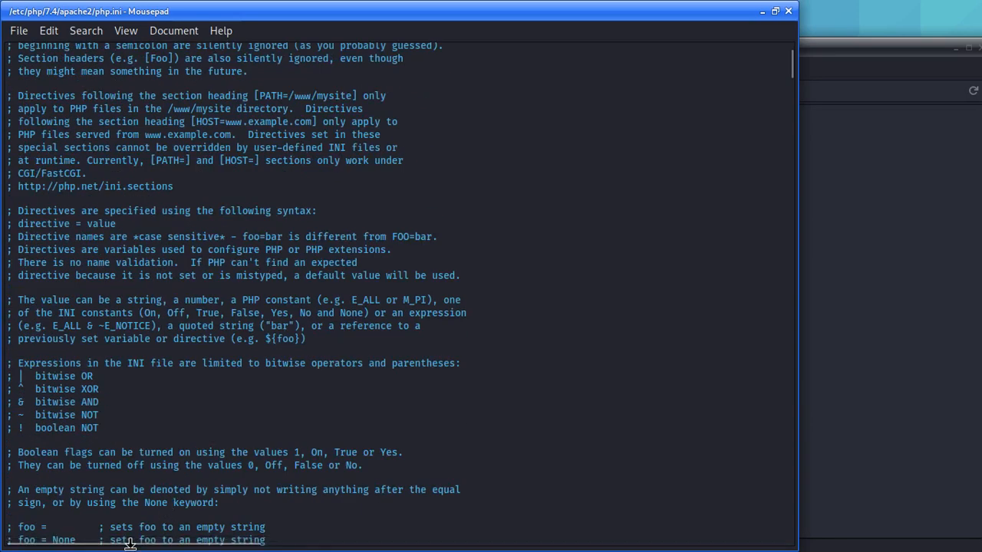
{"action": "key", "text": "ctrl+f"}
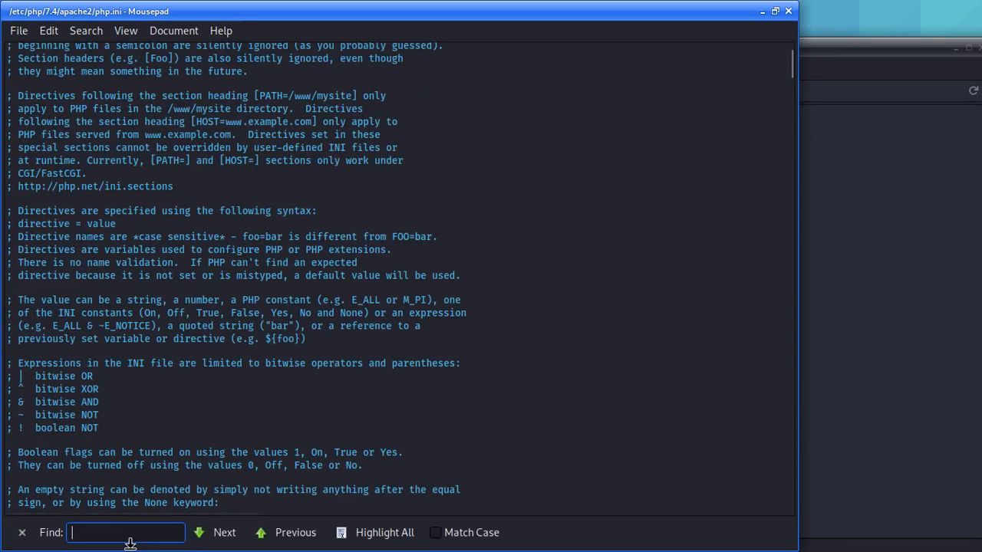
{"action": "type", "text": "max_execution_time"}
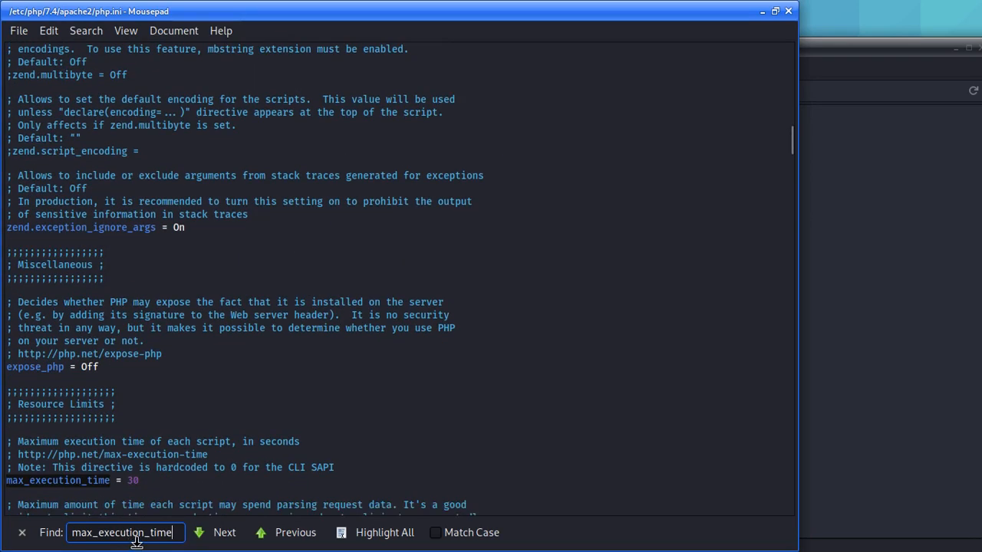
{"action": "left_click", "coordinate": [159, 480]}
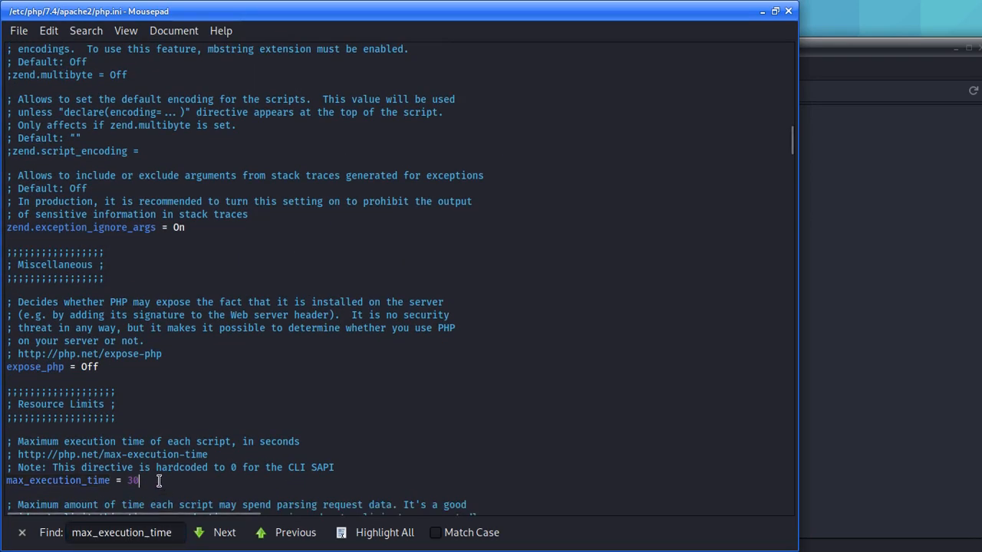
{"action": "key", "text": "BackSpace"}
{"action": "key", "text": "BackSpace"}
{"action": "type", "text": "1000"}
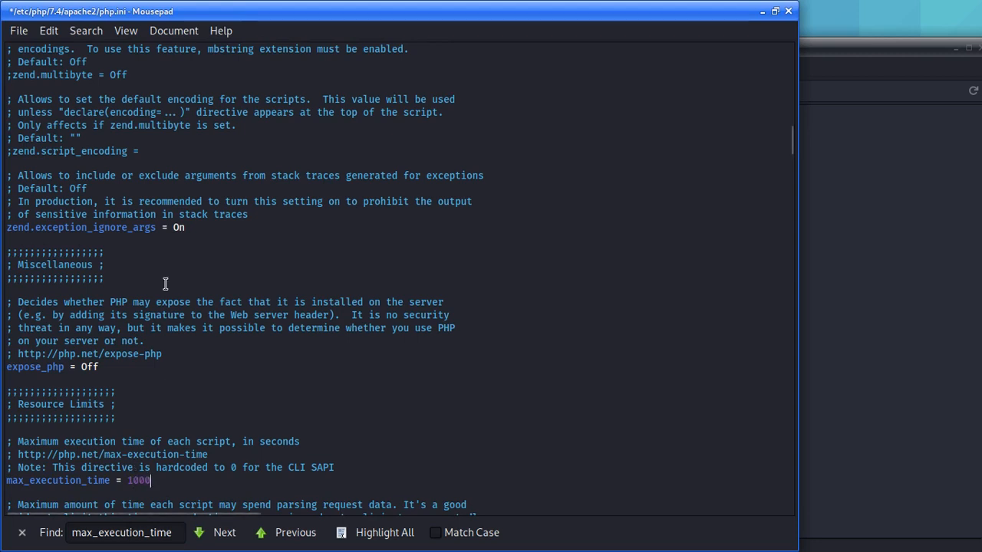
Step: Try to save the edited apache2 php.ini, and close the editor without saving the changes
{"action": "left_click", "coordinate": [23, 33]}
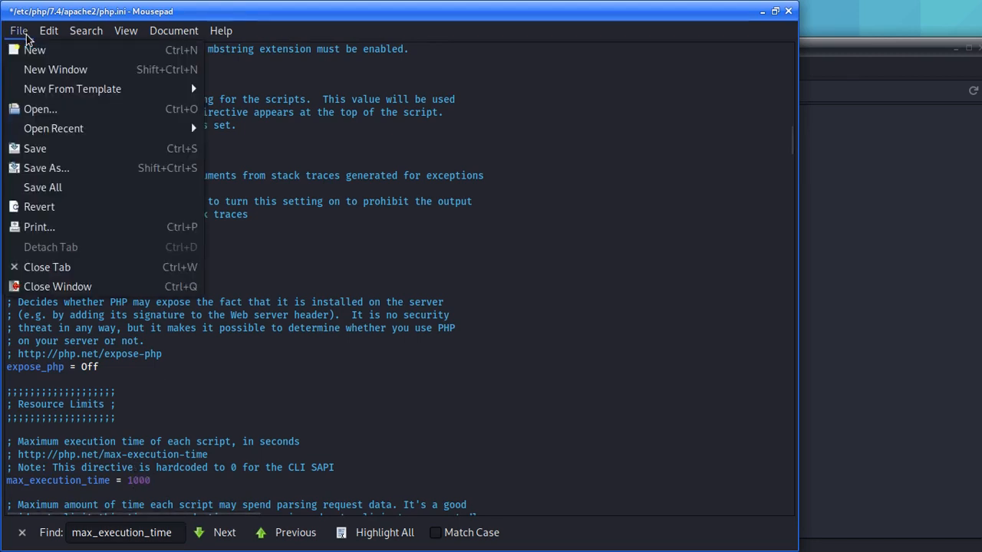
{"action": "left_click", "coordinate": [59, 150]}
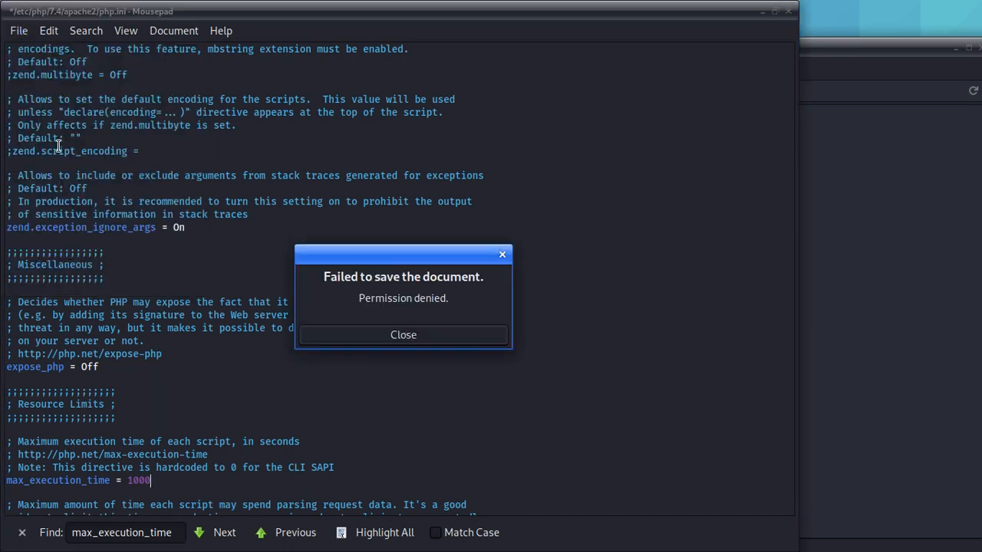
{"action": "left_click", "coordinate": [424, 336]}
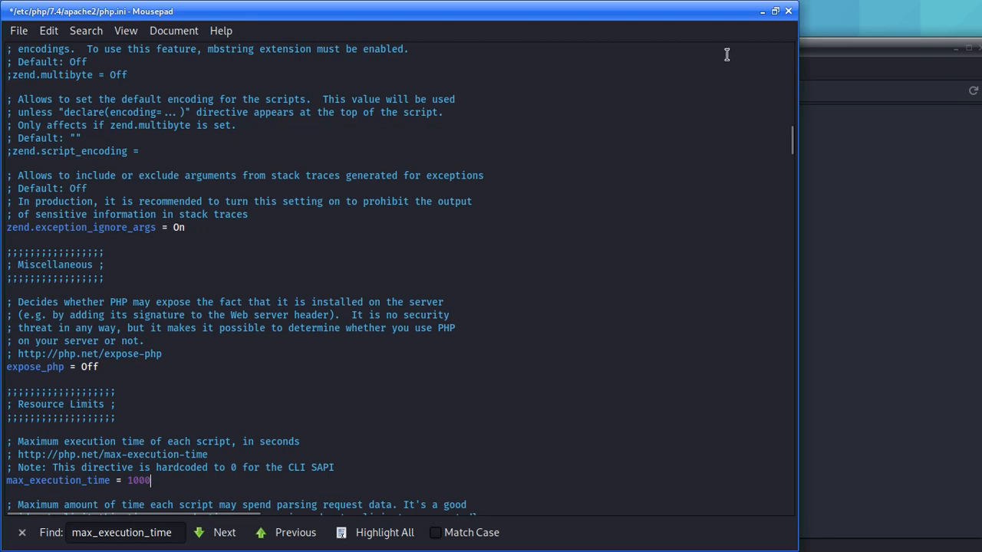
{"action": "left_click", "coordinate": [788, 10]}
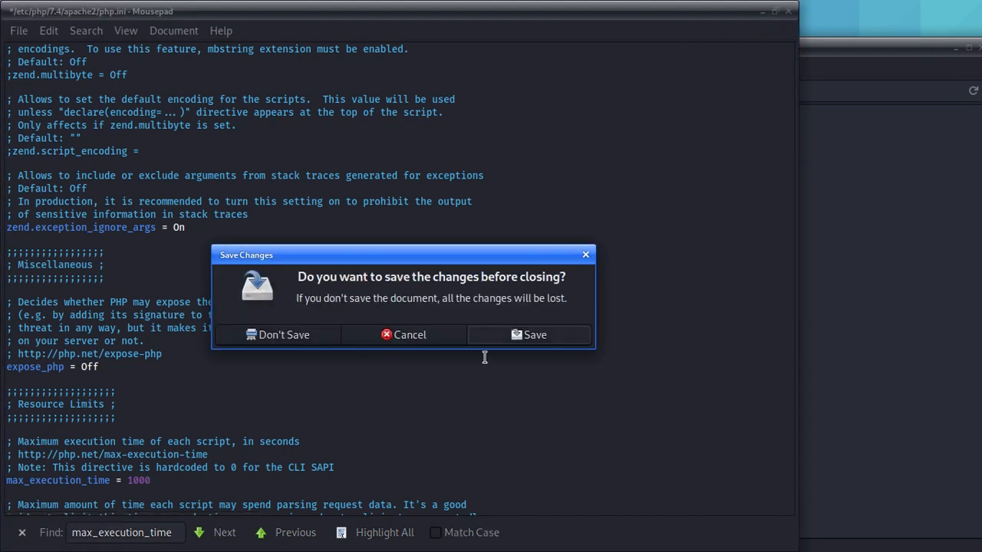
{"action": "left_click", "coordinate": [516, 336]}
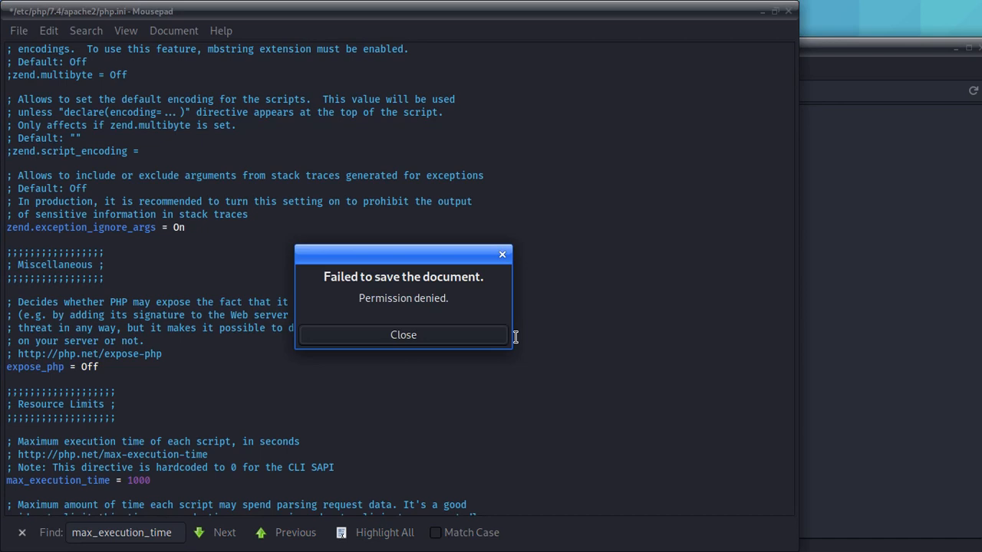
{"action": "left_click", "coordinate": [459, 339]}
{"action": "left_click", "coordinate": [787, 10]}
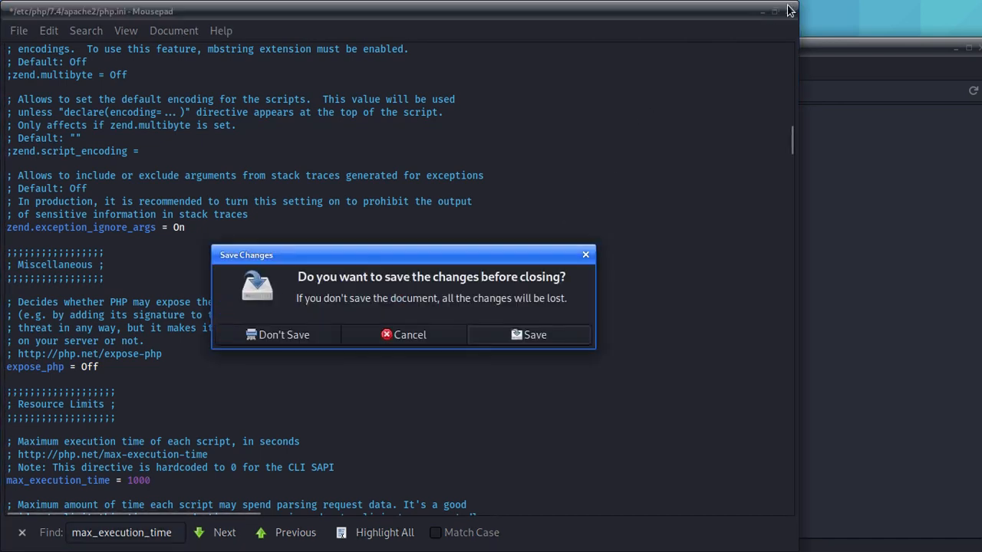
{"action": "left_click", "coordinate": [285, 340]}
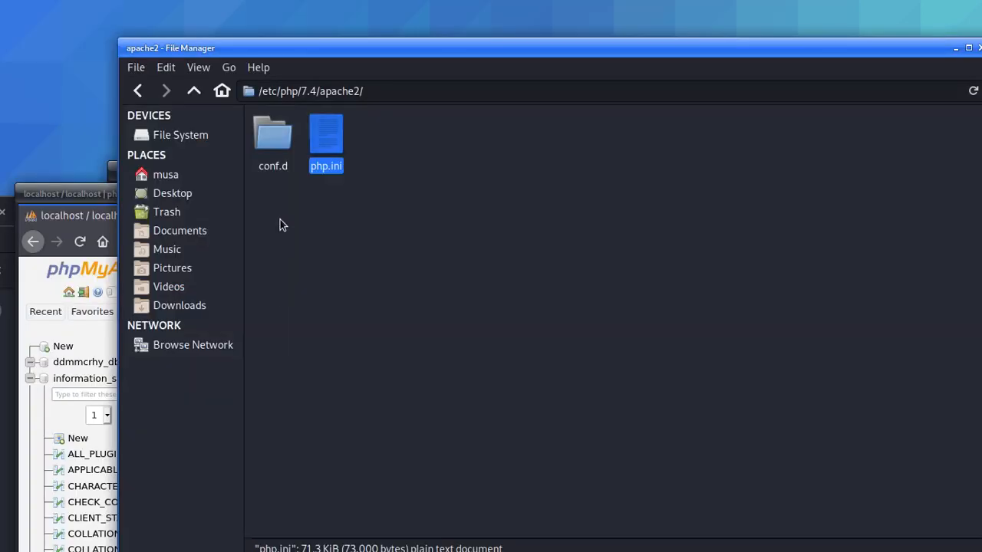
Step: Open a terminal in the apache2 folder and switch to root with sudo su, entering the account password
{"action": "right_click", "coordinate": [316, 134]}
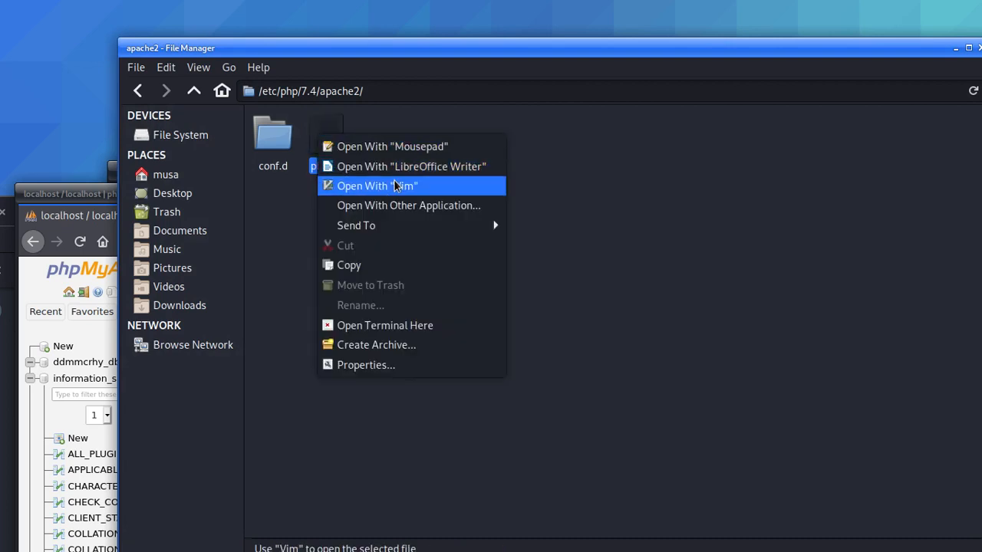
{"action": "left_click", "coordinate": [394, 327]}
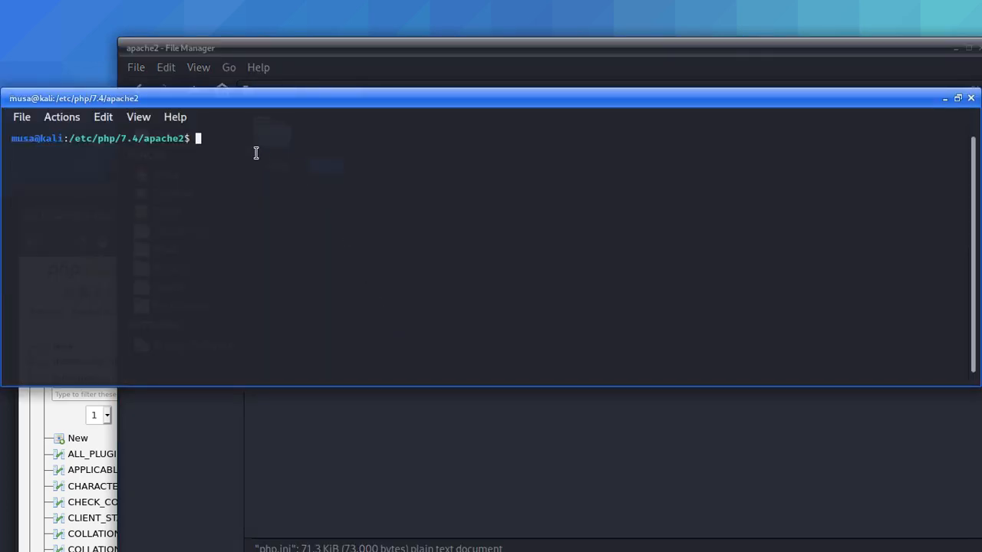
{"action": "type", "text": "sudo su"}
{"action": "key", "text": "Return"}
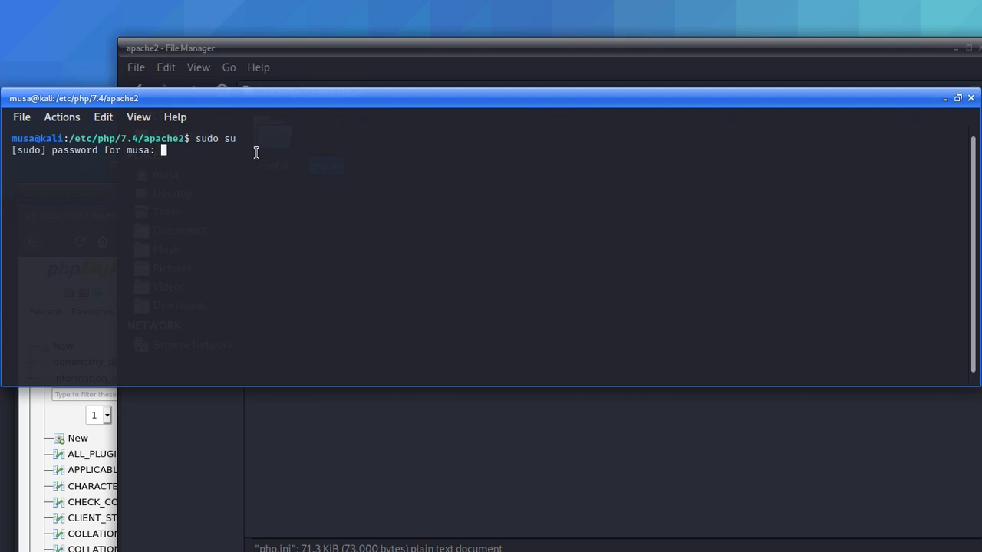
{"action": "key", "text": "Return"}
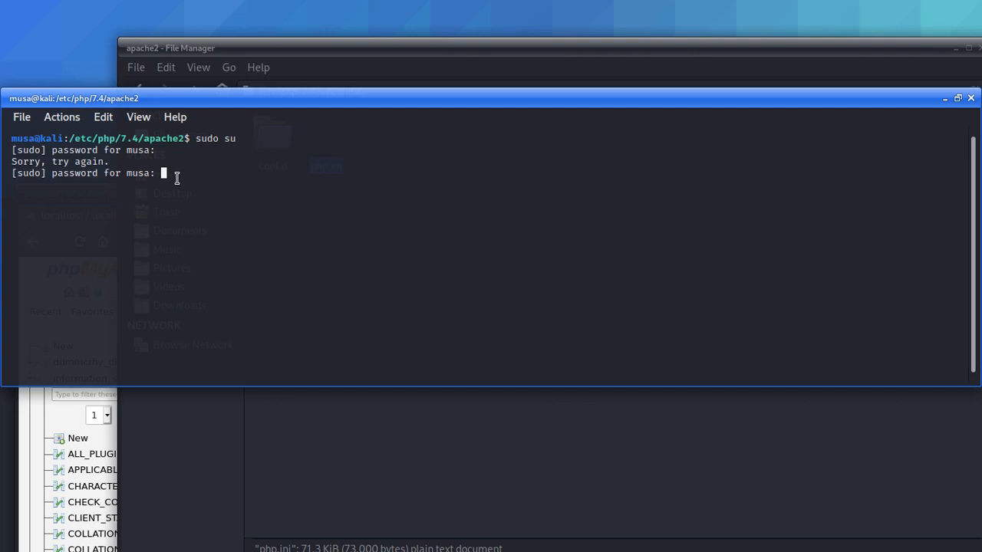
{"action": "key", "text": "Return"}
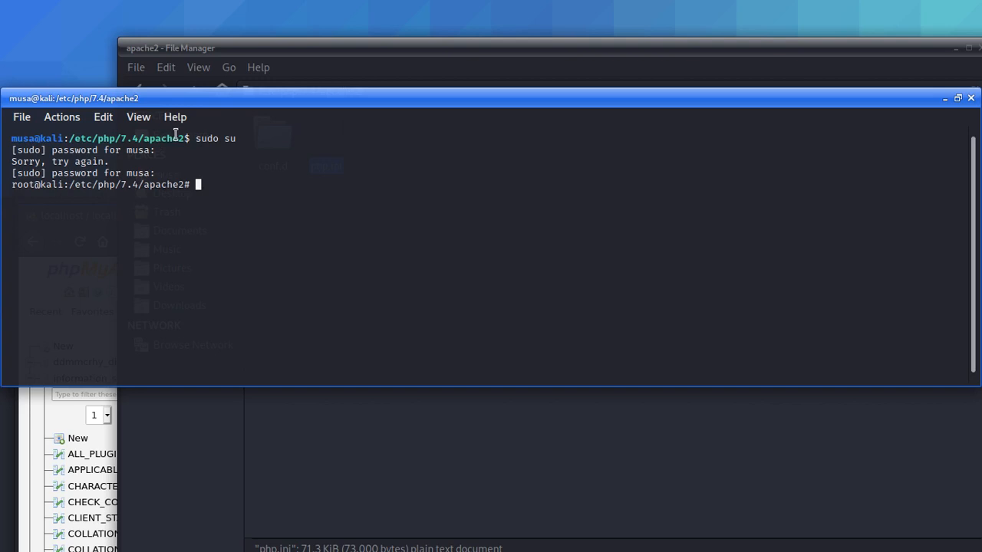
Step: Copy the folder path and run chmod -R 777 /etc/php/7.4/apache2 in the root terminal
{"action": "left_click_drag", "start_coordinate": [184, 138], "coordinate": [71, 136]}
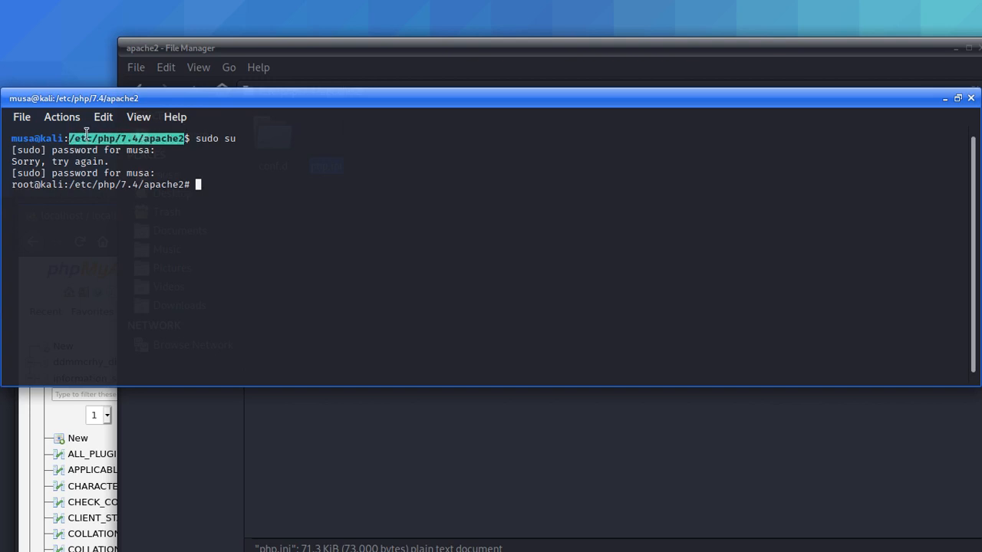
{"action": "right_click", "coordinate": [93, 136]}
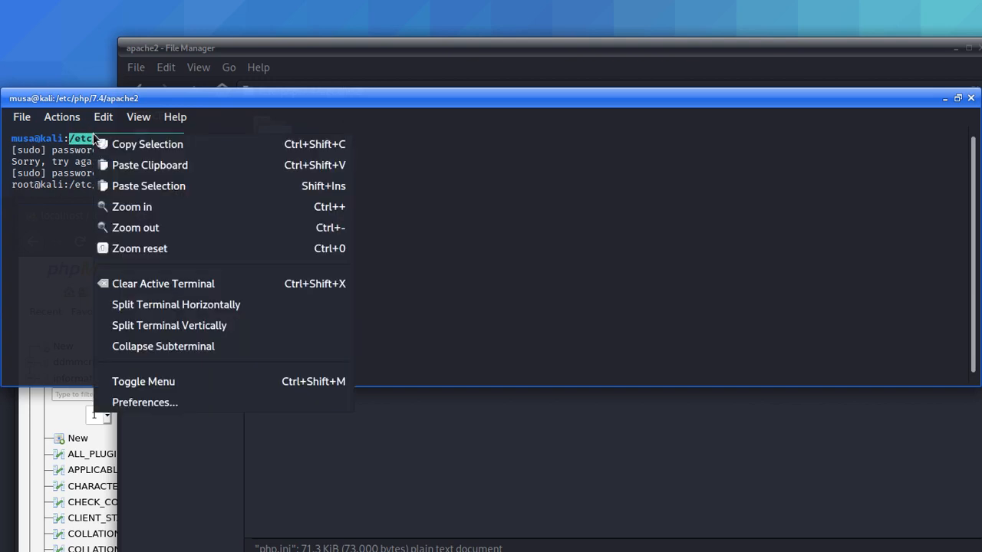
{"action": "left_click", "coordinate": [160, 143]}
{"action": "left_click", "coordinate": [230, 186]}
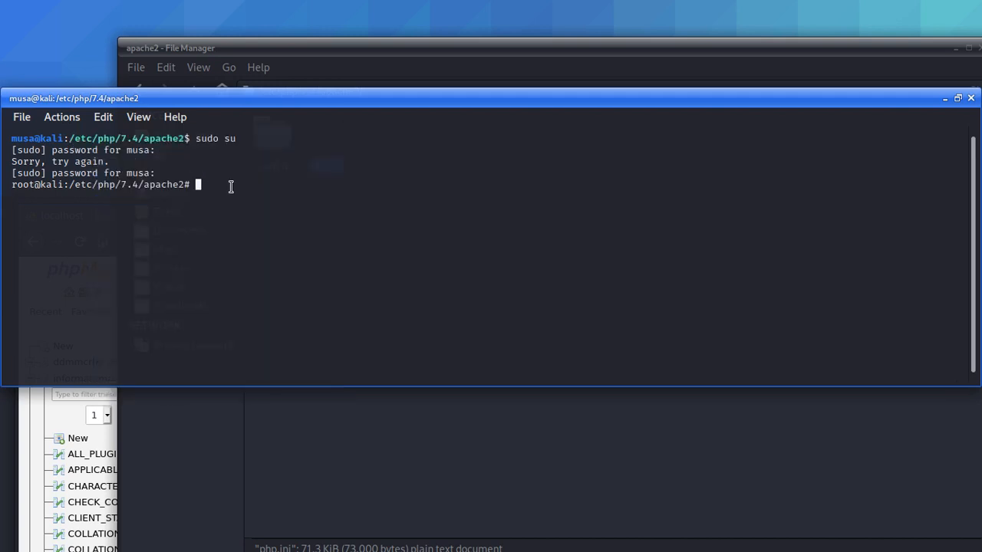
{"action": "type", "text": "chmod -R 777"}
{"action": "right_click", "coordinate": [291, 184]}
{"action": "left_click", "coordinate": [353, 216]}
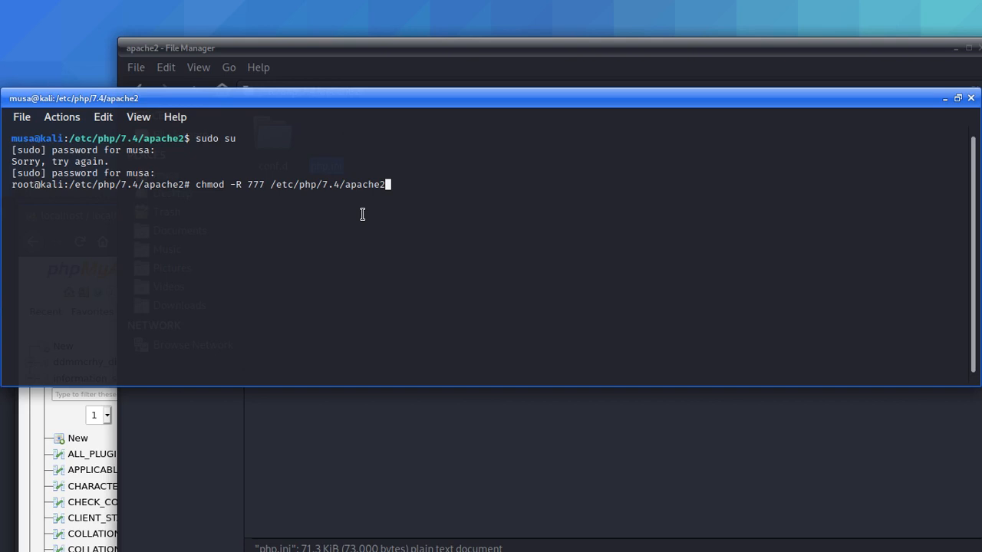
{"action": "key", "text": "Return"}
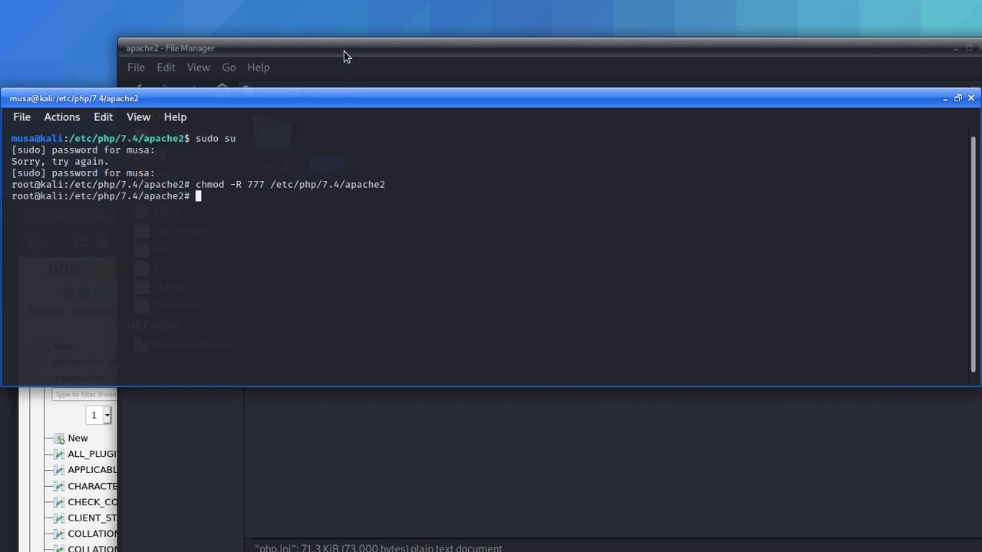
Step: Reopen php.ini from the /etc/php/7.4/apache2 folder in Mousepad
{"action": "left_click_drag", "start_coordinate": [471, 97], "coordinate": [495, 331]}
{"action": "left_click", "coordinate": [328, 139]}
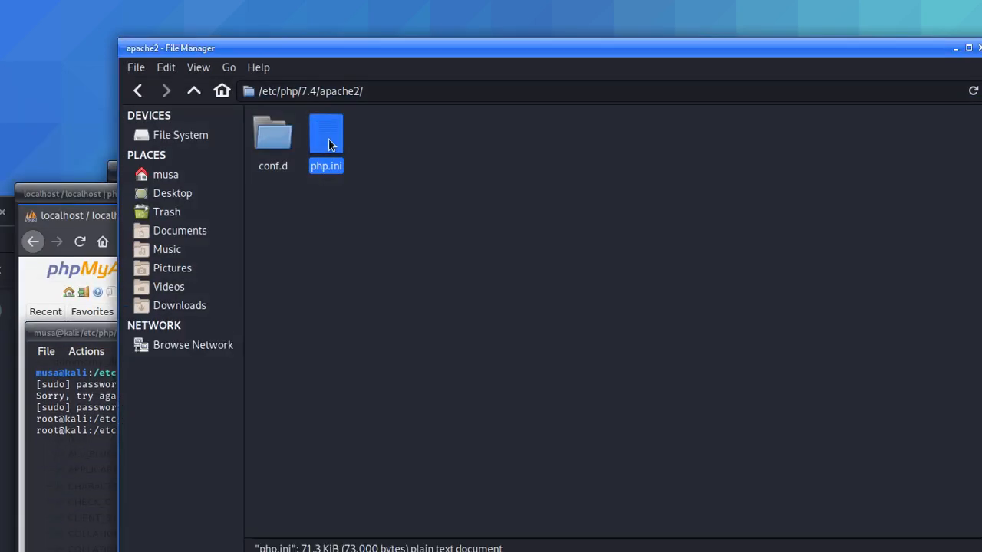
{"action": "right_click", "coordinate": [328, 139]}
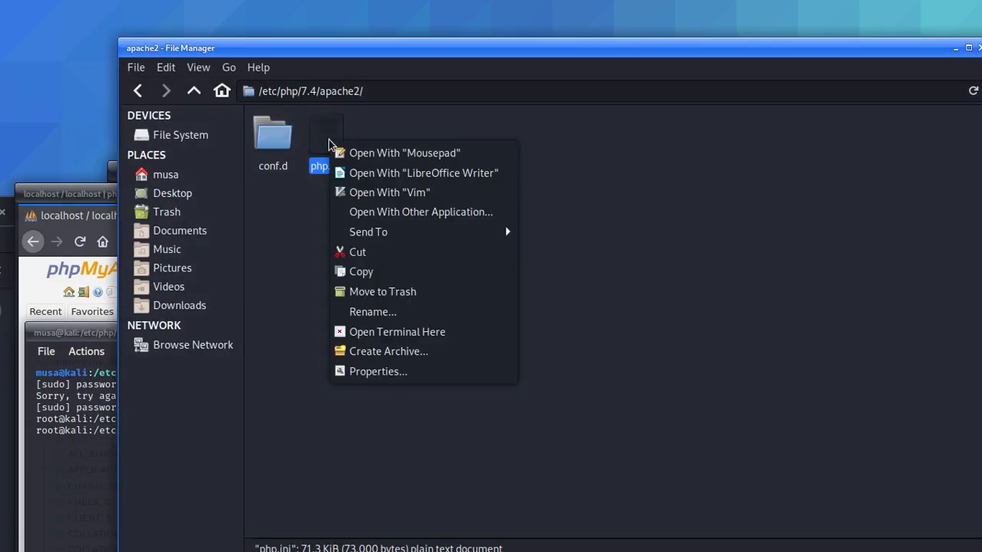
{"action": "left_click", "coordinate": [431, 154]}
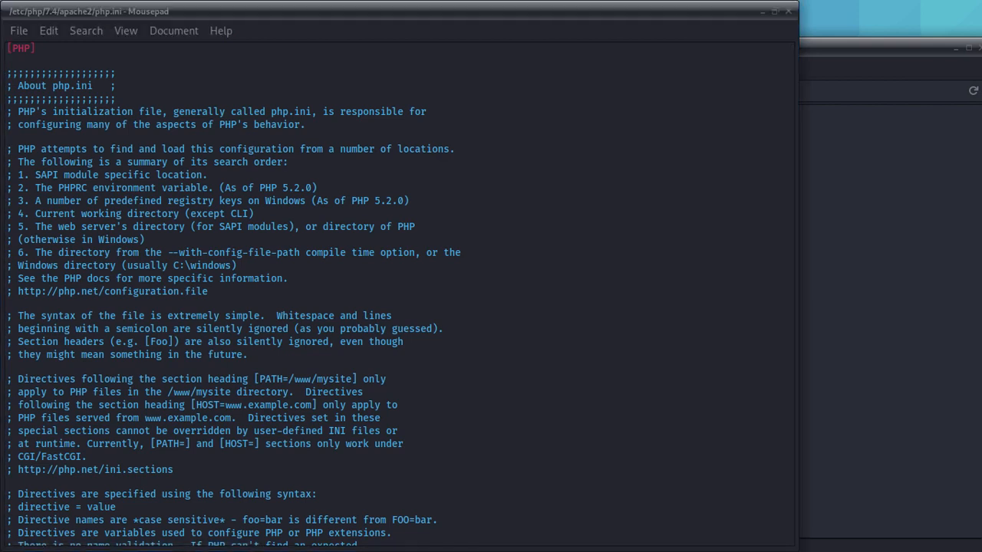
{"action": "left_click", "coordinate": [215, 392]}
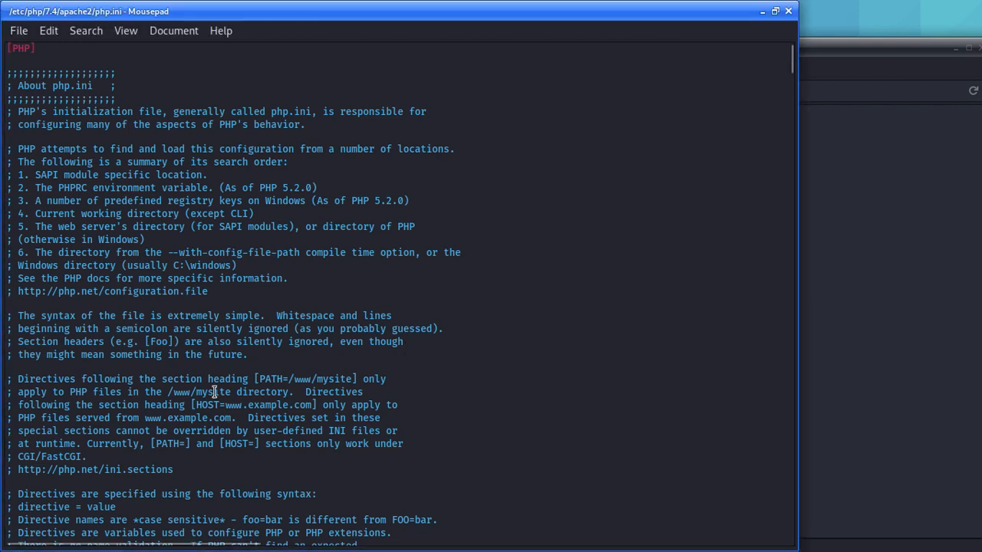
Step: Find upload_max_filesize in the apache2 php.ini, set it to 1000M and save the file
{"action": "key", "text": "ctrl+f"}
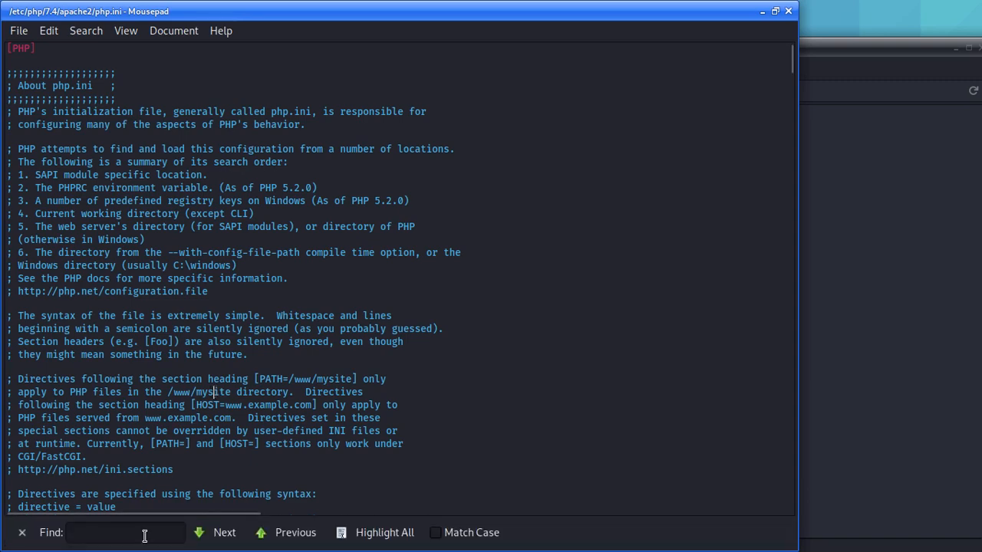
{"action": "right_click", "coordinate": [141, 537]}
{"action": "left_click", "coordinate": [181, 464]}
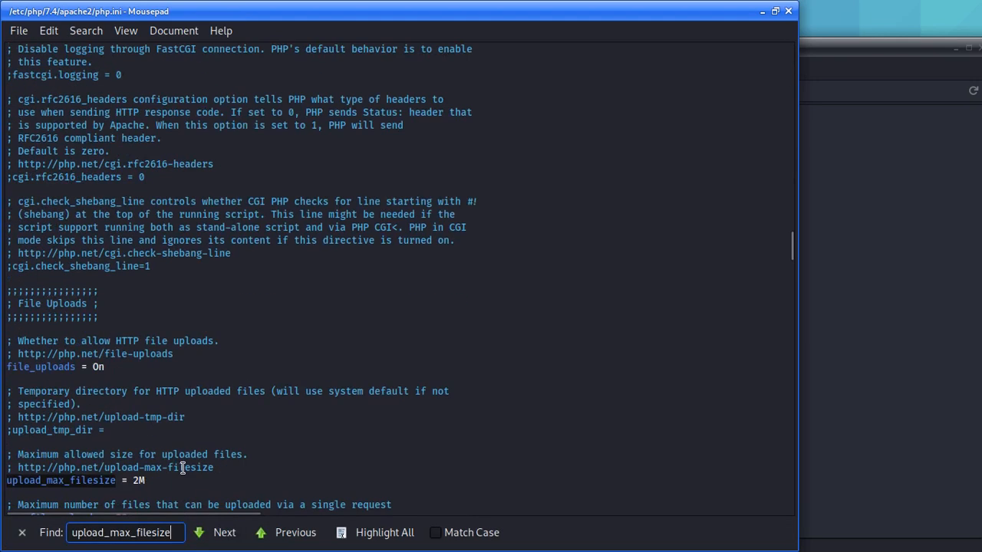
{"action": "left_click", "coordinate": [135, 480]}
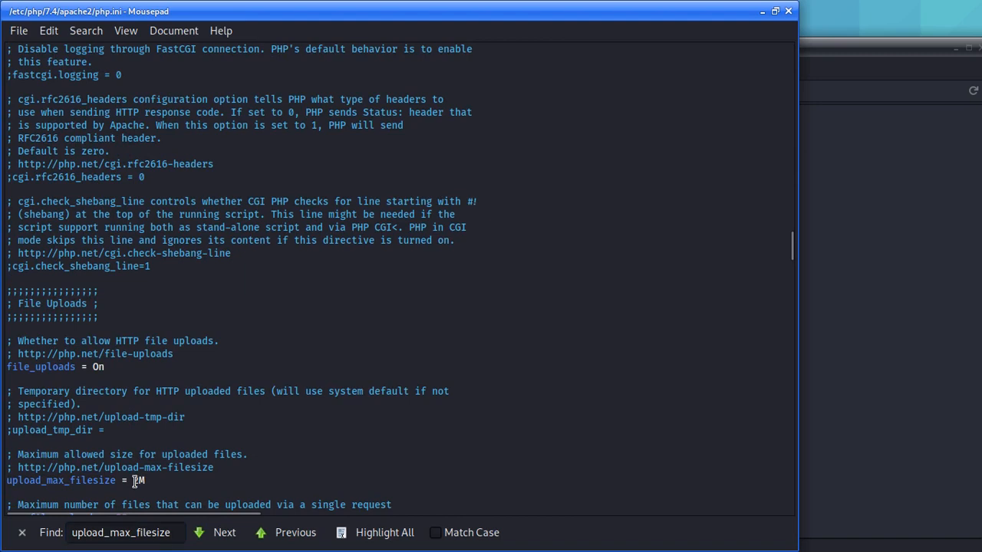
{"action": "left_click", "coordinate": [138, 481]}
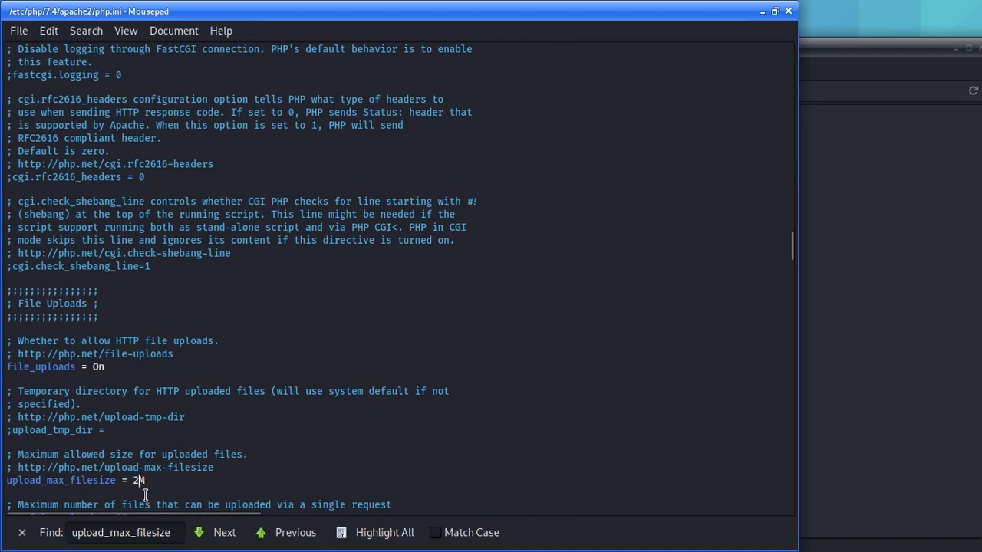
{"action": "key", "text": "BackSpace"}
{"action": "type", "text": "1000"}
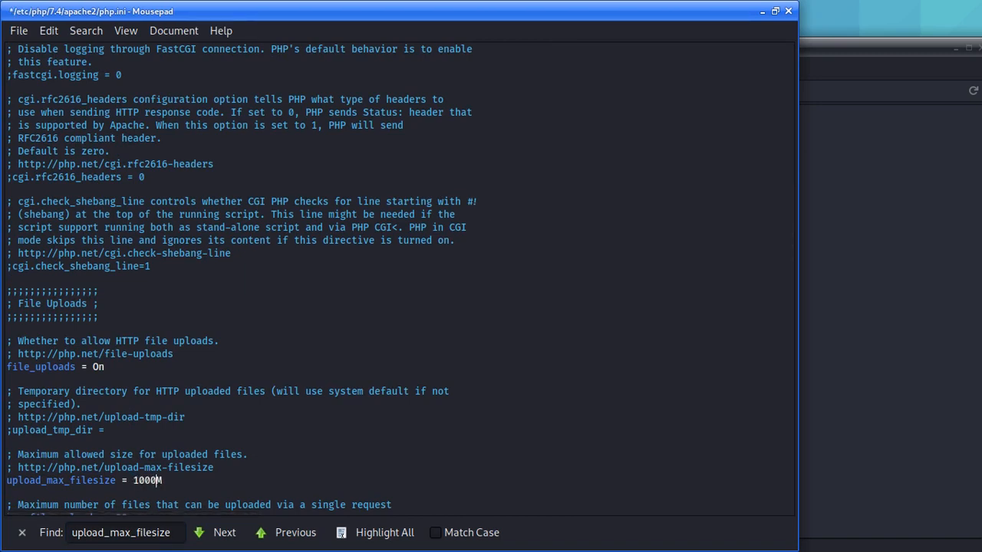
{"action": "left_click", "coordinate": [18, 31]}
{"action": "left_click", "coordinate": [37, 152]}
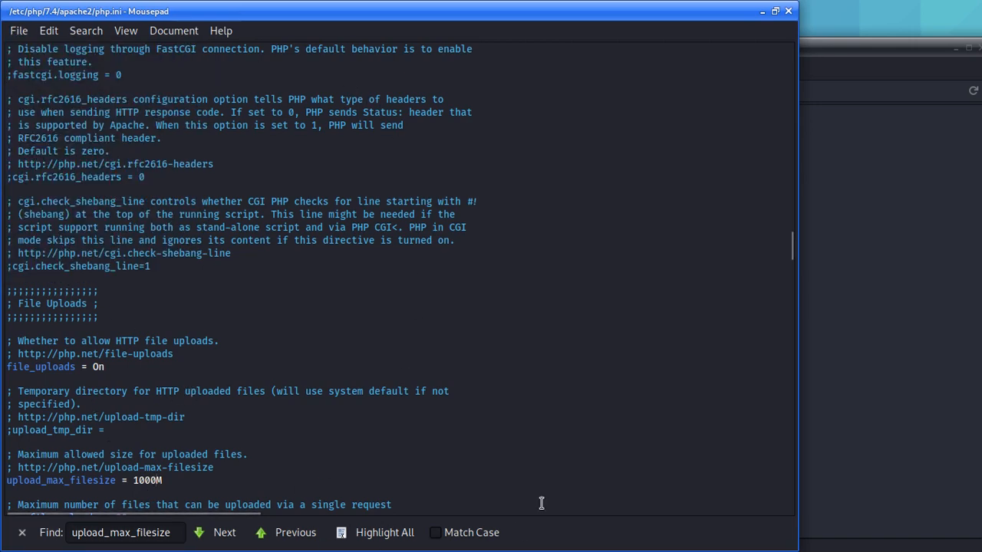
Step: Find post_max_size in php.ini, set it to 1000M and save the file
{"action": "key", "text": "alt+Tab"}
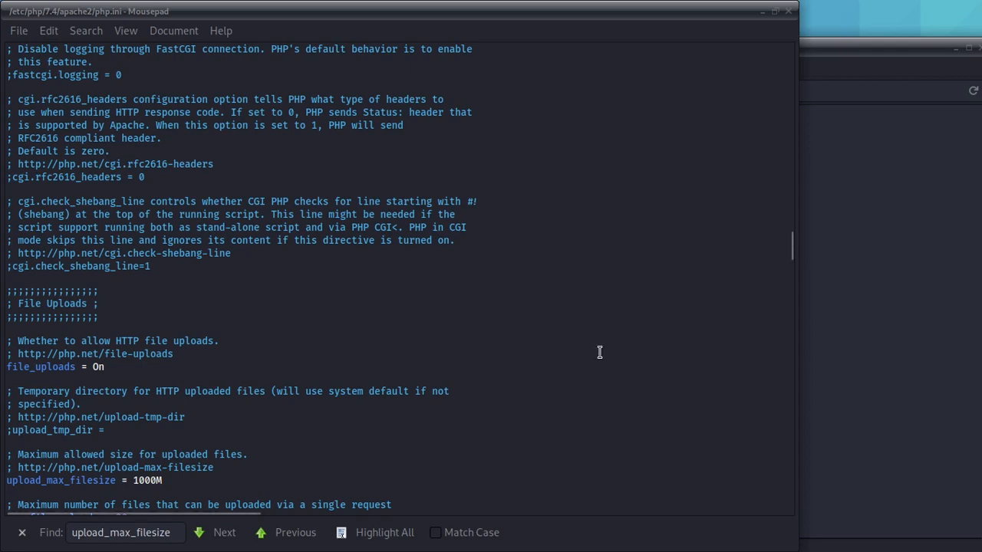
{"action": "left_click", "coordinate": [437, 450]}
{"action": "scroll", "coordinate": [330, 452], "scroll_direction": "down", "scroll_amount": 4}
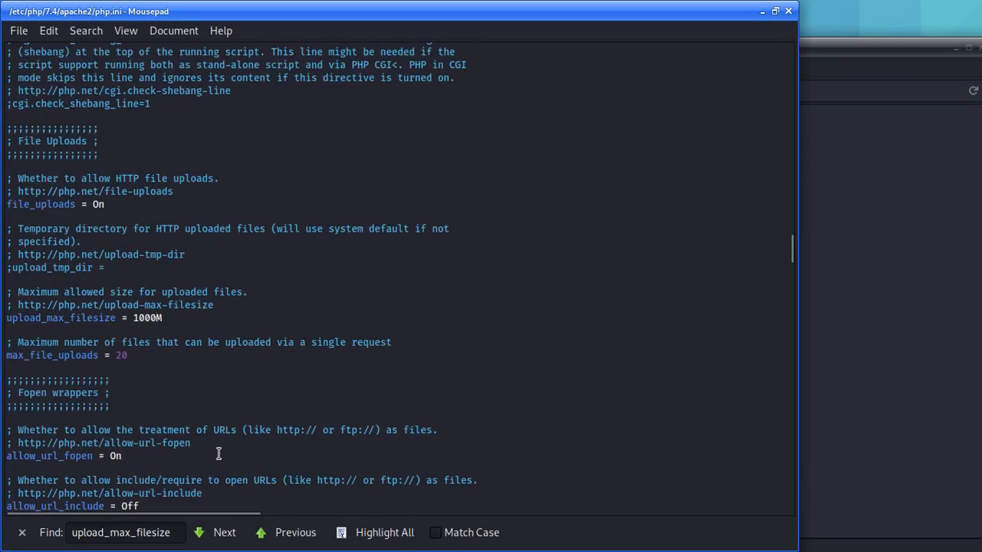
{"action": "triple_click", "coordinate": [113, 535]}
{"action": "key", "text": "BackSpace"}
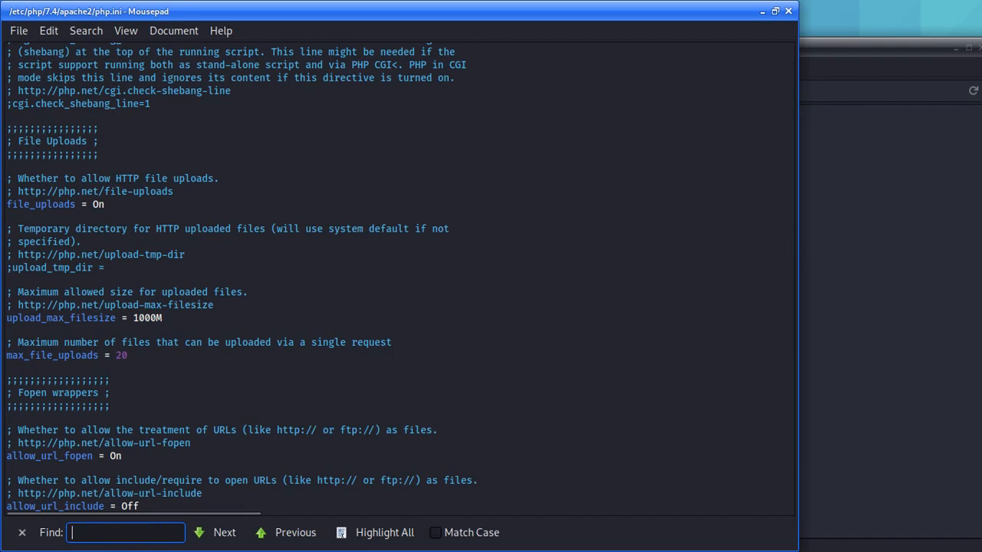
{"action": "type", "text": "post_max_size"}
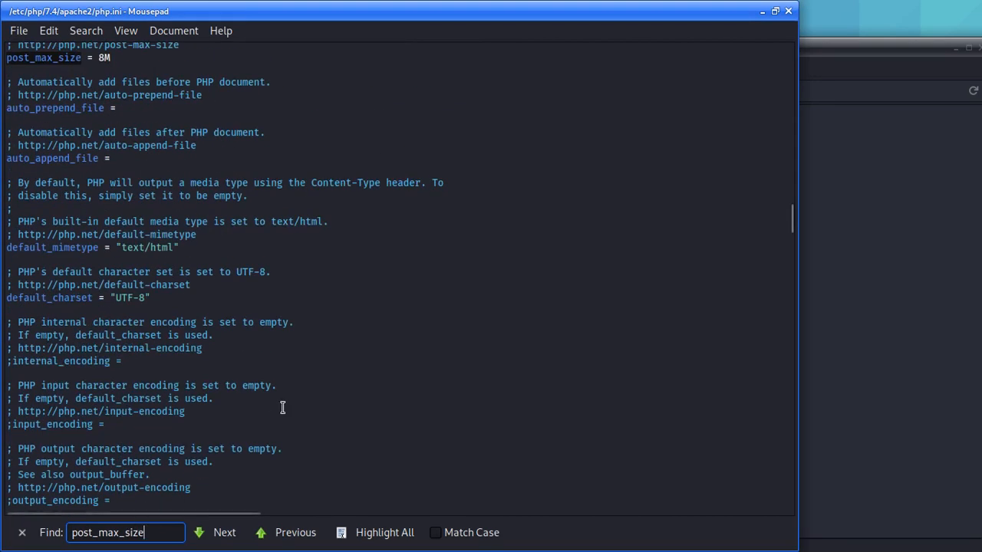
{"action": "left_click", "coordinate": [106, 62]}
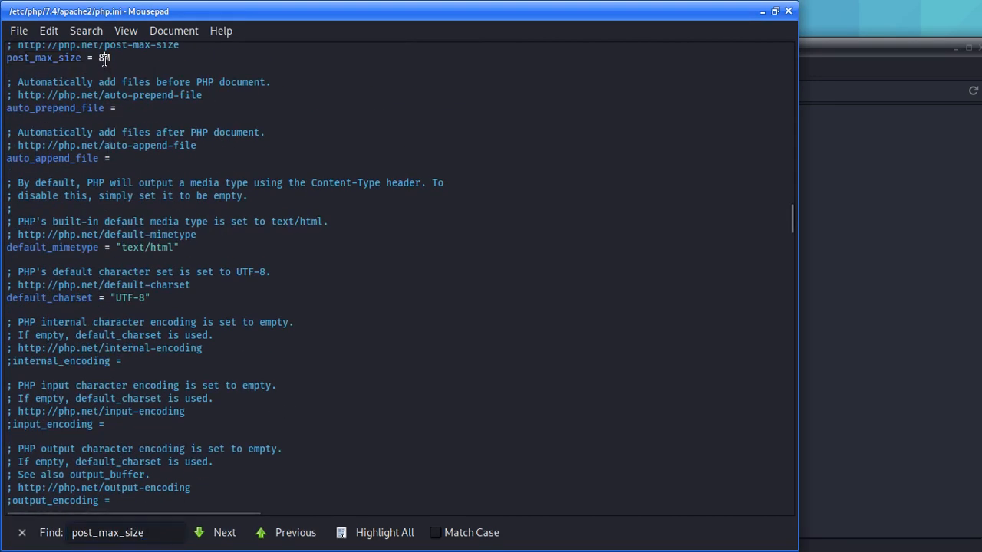
{"action": "key", "text": "BackSpace"}
{"action": "type", "text": "1000"}
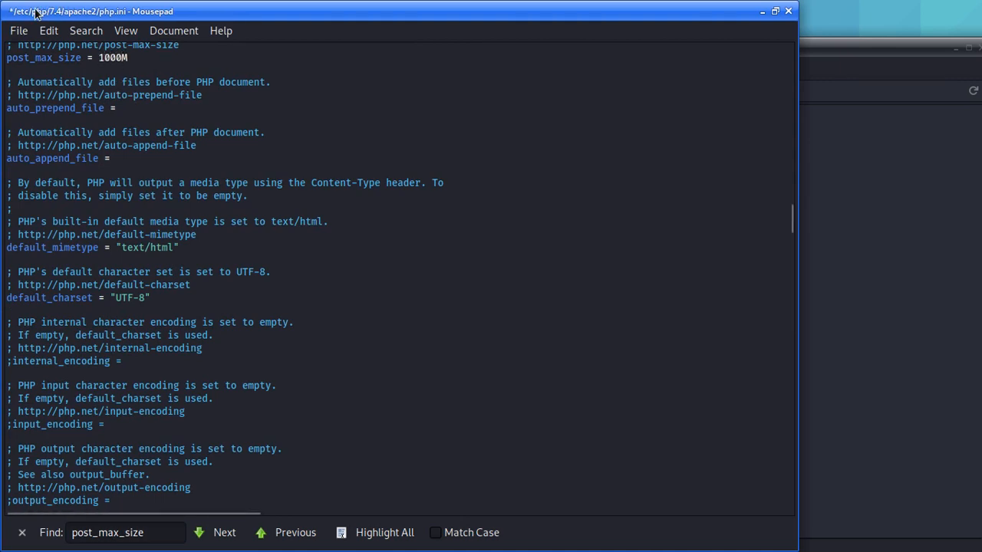
{"action": "left_click", "coordinate": [19, 31]}
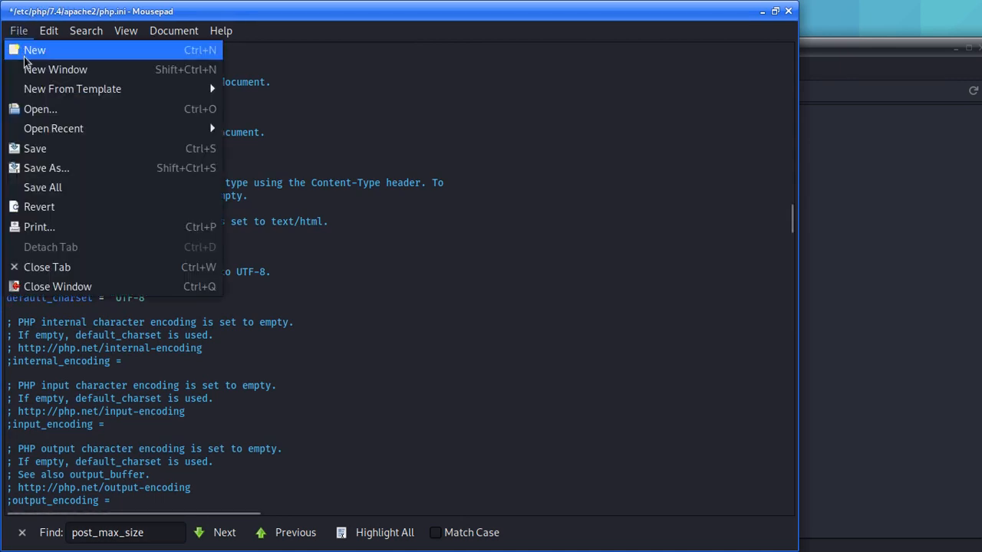
{"action": "left_click", "coordinate": [37, 149]}
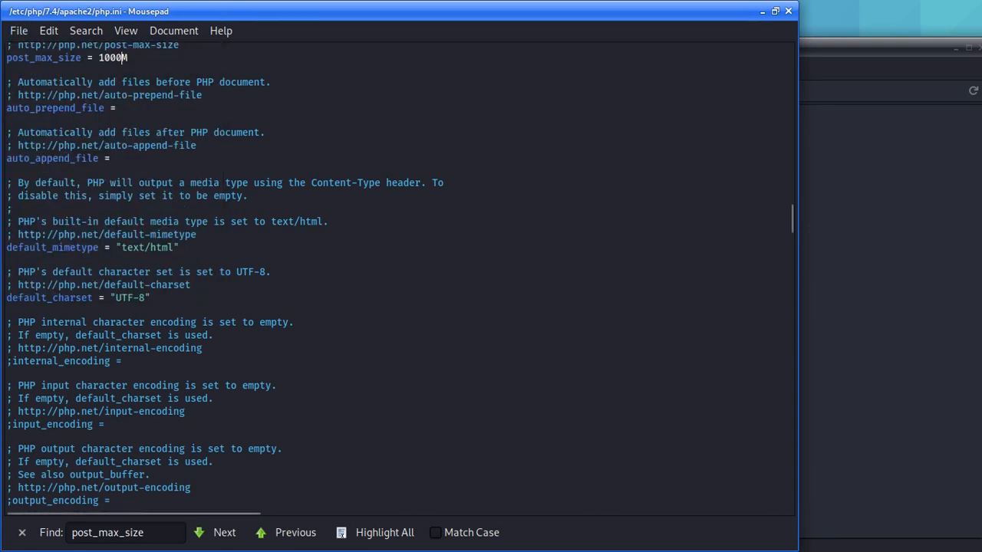
Step: Search php.ini for max_execution_time and set its value to 1000
{"action": "key", "text": "alt+Tab"}
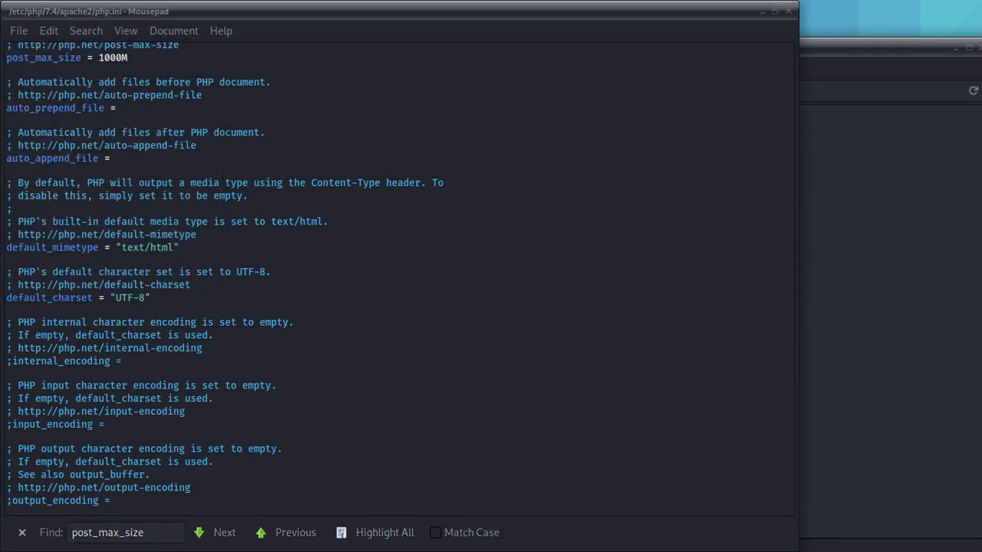
{"action": "double_click", "coordinate": [141, 533]}
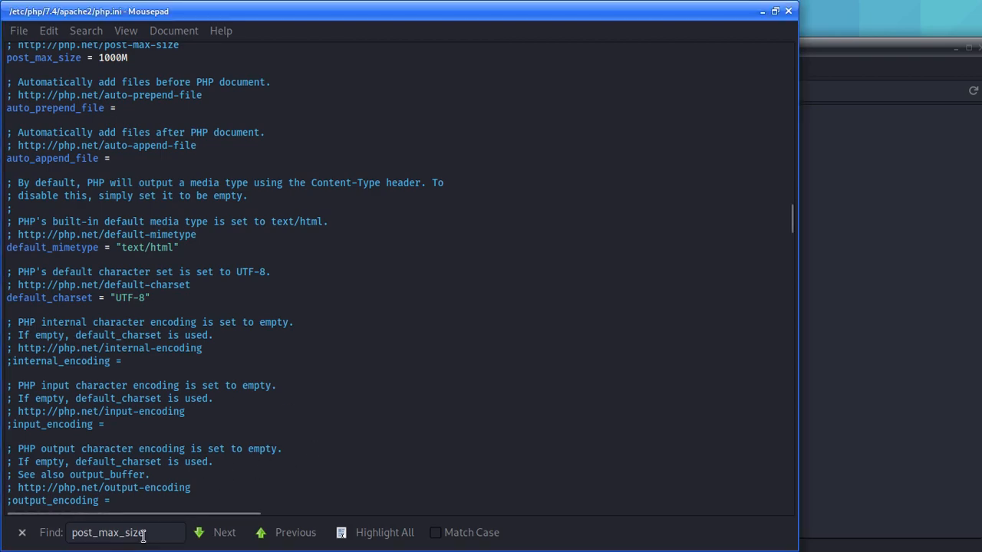
{"action": "triple_click", "coordinate": [141, 533]}
{"action": "key", "text": "BackSpace"}
{"action": "type", "text": "max_execution_time"}
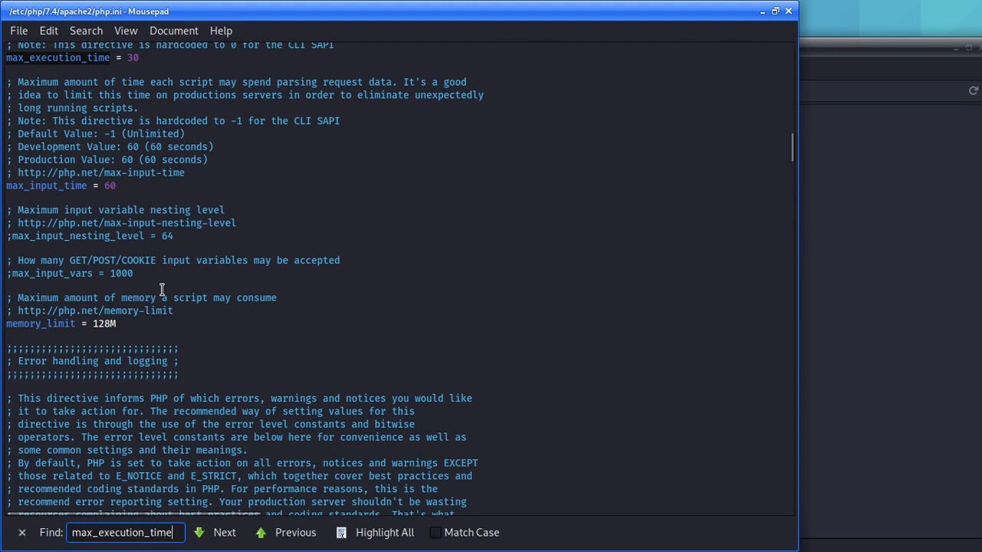
{"action": "left_click", "coordinate": [138, 58]}
{"action": "key", "text": "BackSpace"}
{"action": "key", "text": "BackSpace"}
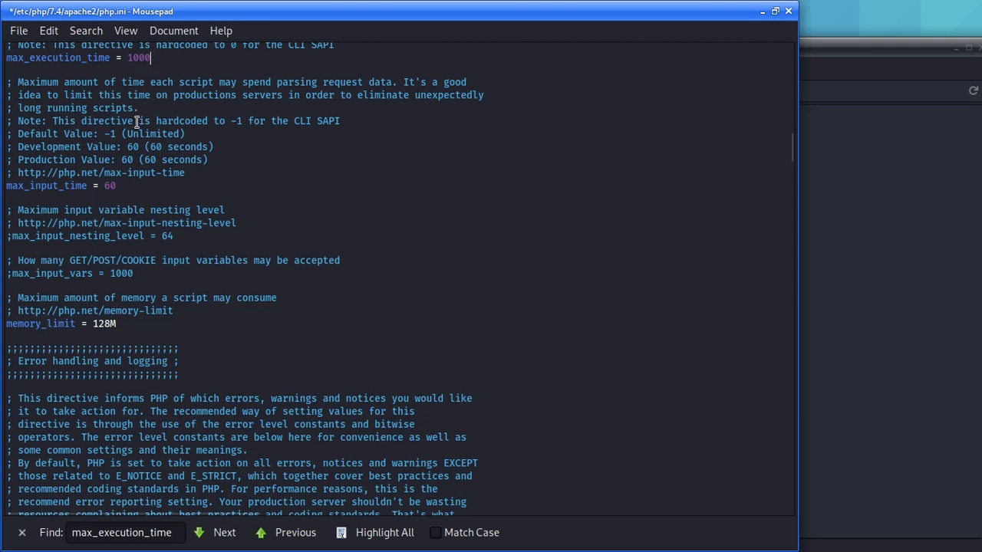
Step: Set max_input_time to 600 and memory_limit to 1000M in php.ini
{"action": "left_click", "coordinate": [114, 187]}
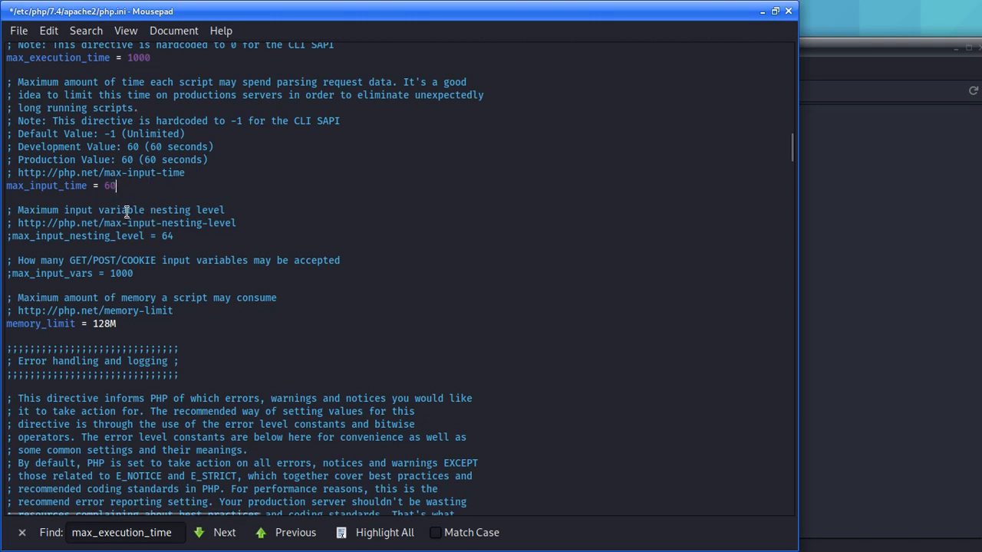
{"action": "key", "text": "BackSpace"}
{"action": "key", "text": "BackSpace"}
{"action": "type", "text": "60"}
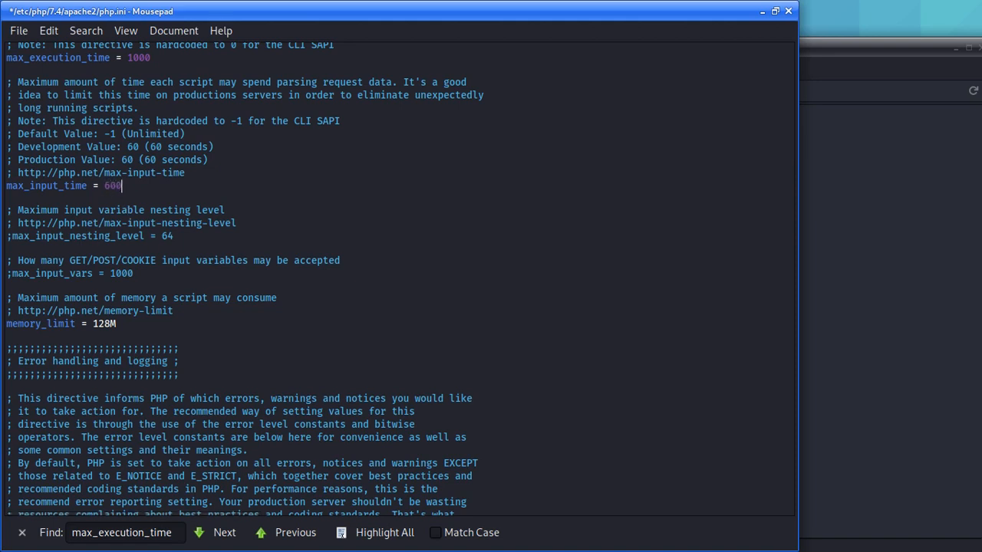
{"action": "left_click", "coordinate": [110, 324]}
{"action": "key", "text": "BackSpace"}
{"action": "key", "text": "BackSpace"}
{"action": "key", "text": "BackSpace"}
{"action": "type", "text": "1000"}
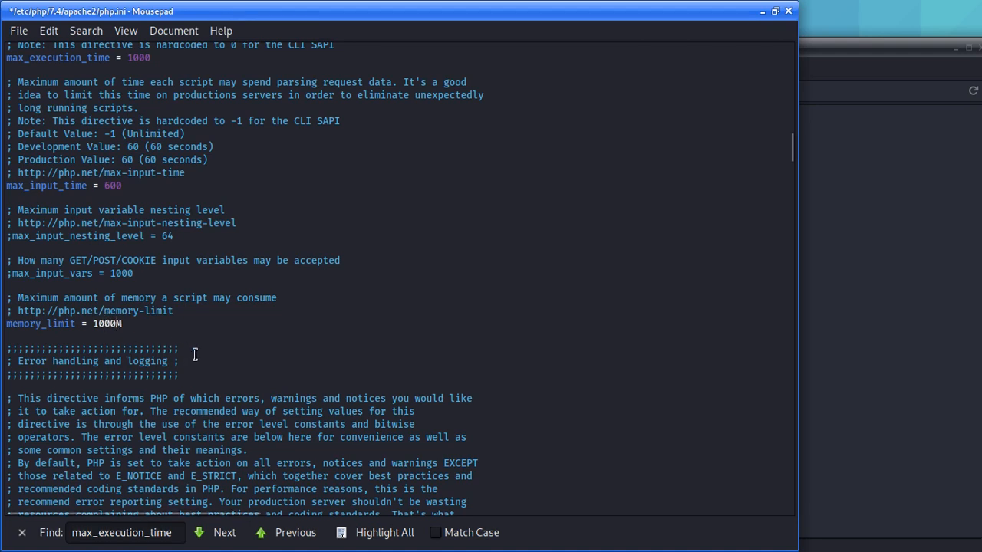
Step: Save the edited apache2 php.ini and close the editor
{"action": "scroll", "coordinate": [152, 383], "scroll_direction": "down", "scroll_amount": 14}
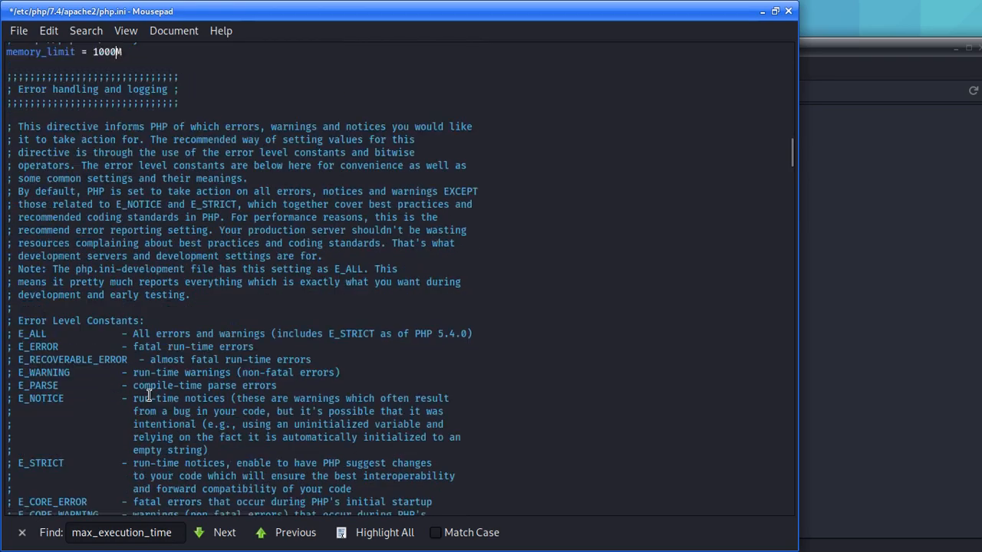
{"action": "scroll", "coordinate": [149, 395], "scroll_direction": "down", "scroll_amount": 19}
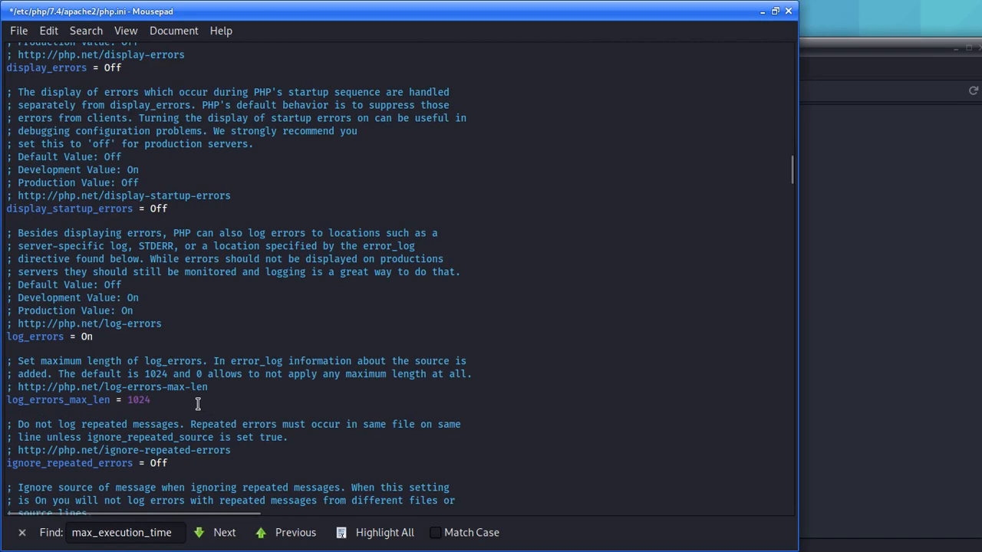
{"action": "scroll", "coordinate": [201, 406], "scroll_direction": "down", "scroll_amount": 6}
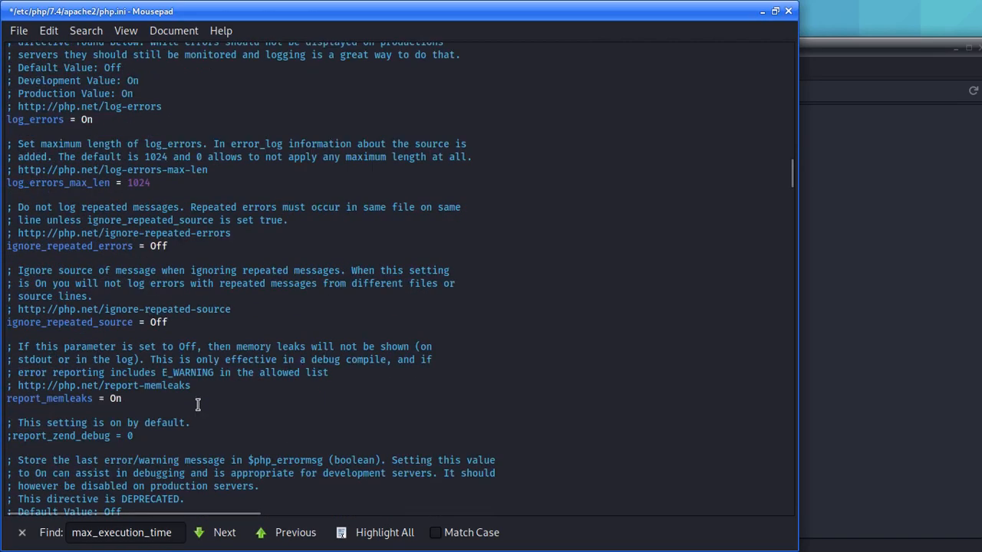
{"action": "scroll", "coordinate": [197, 405], "scroll_direction": "down", "scroll_amount": 20}
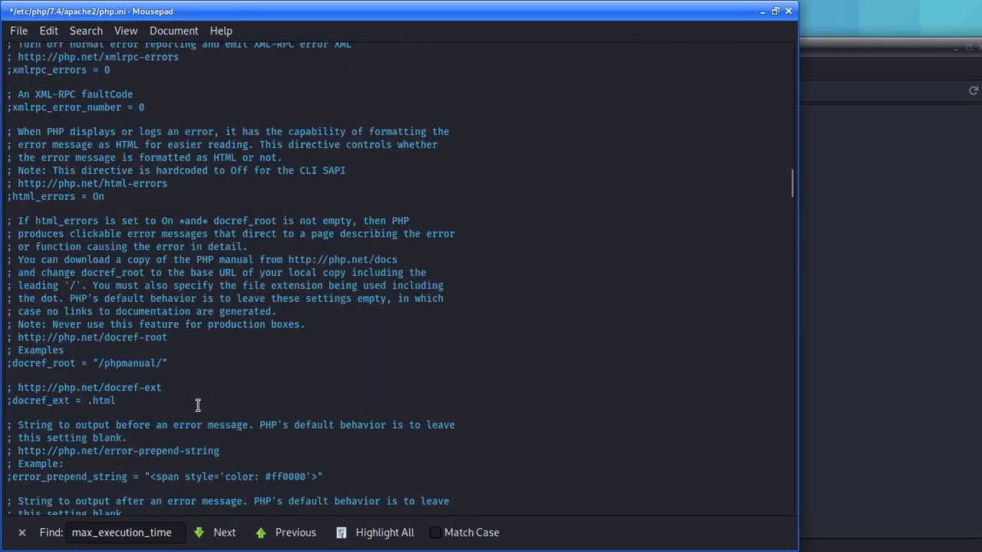
{"action": "scroll", "coordinate": [198, 405], "scroll_direction": "down", "scroll_amount": 20}
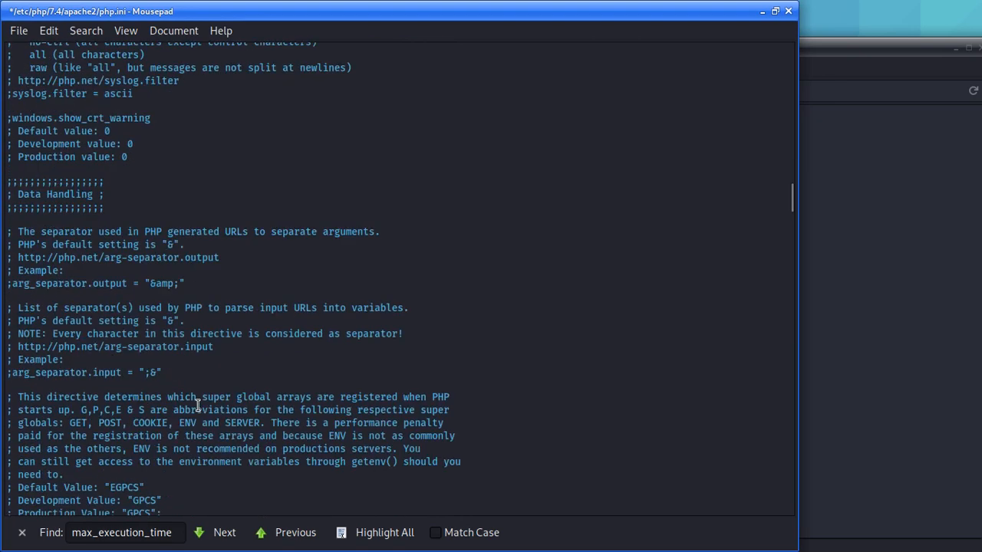
{"action": "left_click", "coordinate": [21, 31]}
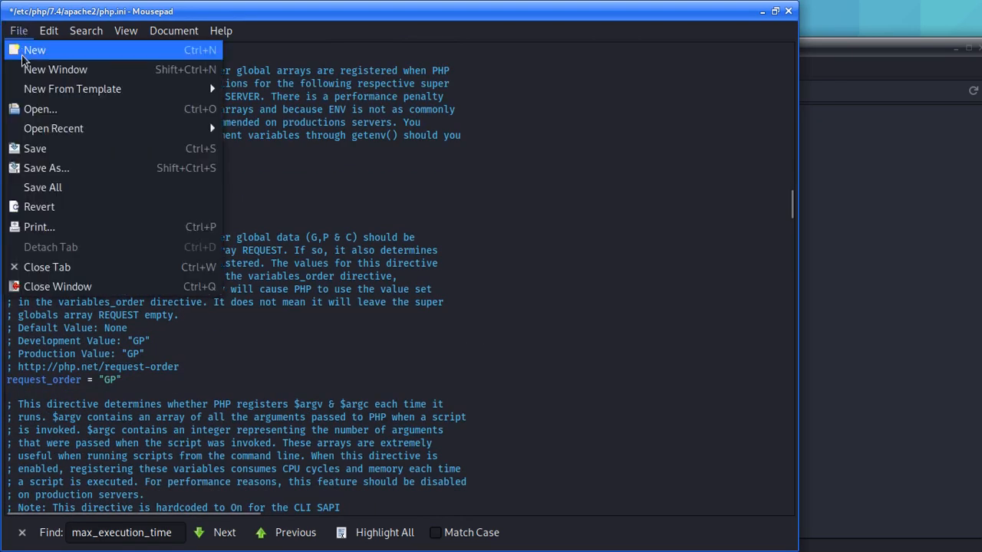
{"action": "left_click", "coordinate": [42, 153]}
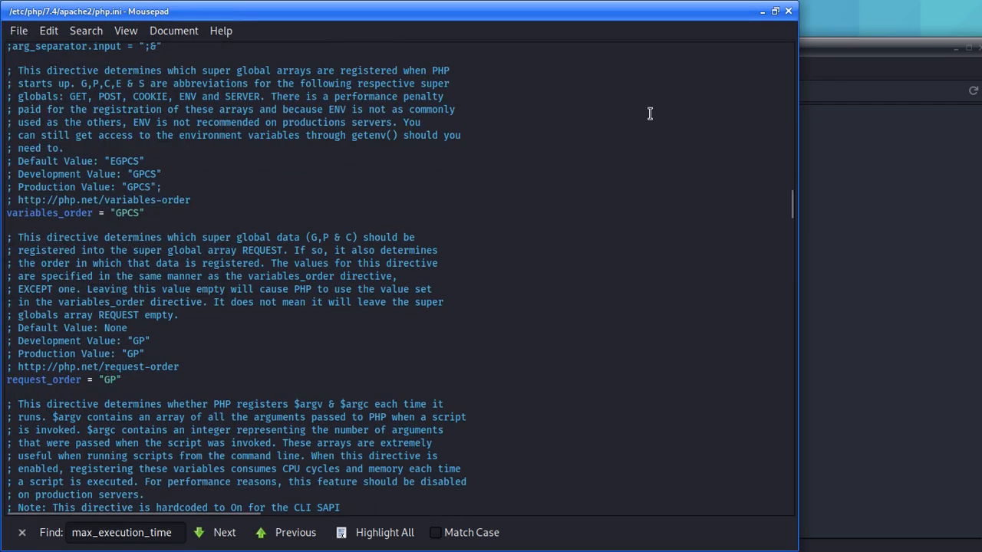
{"action": "left_click", "coordinate": [788, 11]}
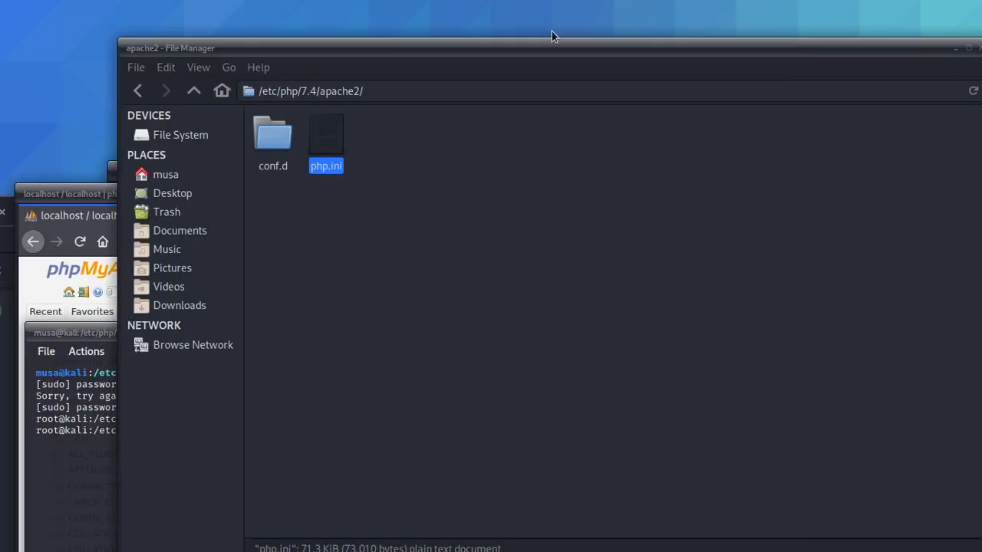
Step: Close the apache2 folder window and bring forward the root terminal that was used to restart the services
{"action": "left_click_drag", "start_coordinate": [496, 39], "coordinate": [387, 73]}
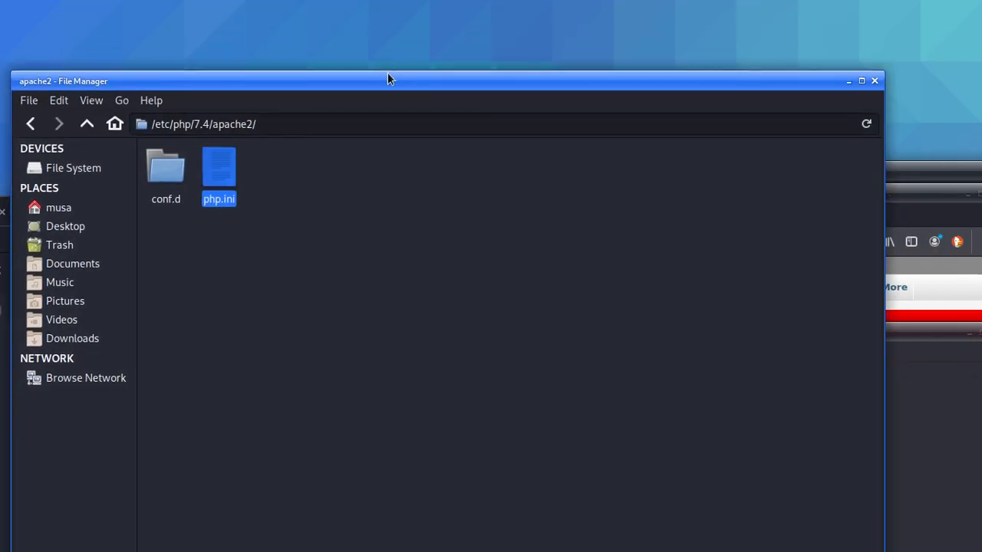
{"action": "left_click", "coordinate": [874, 81]}
{"action": "left_click_drag", "start_coordinate": [204, 176], "coordinate": [174, 104]}
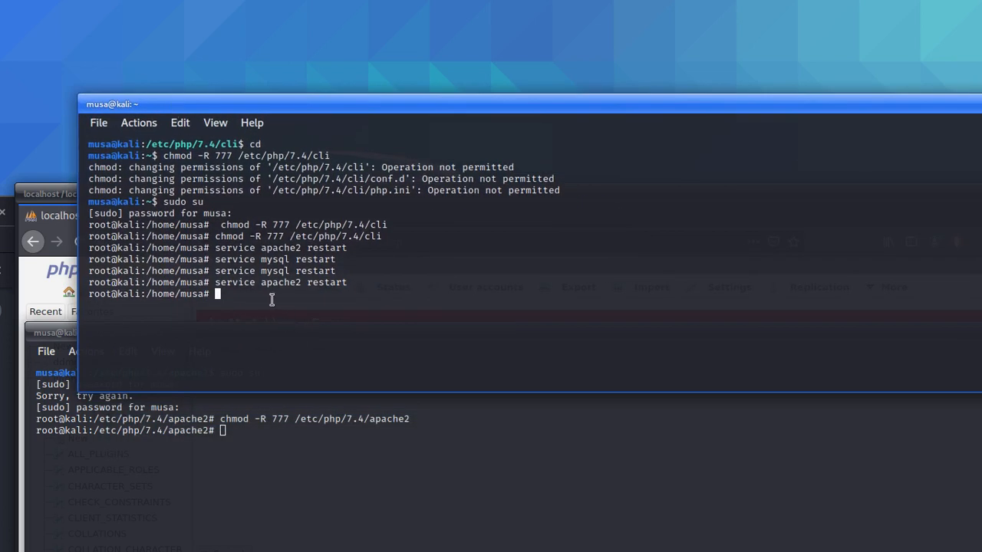
Step: Restart the apache2 service and the mysql service from the root terminal
{"action": "key", "text": "Up"}
{"action": "key", "text": "Return"}
{"action": "key", "text": "Up"}
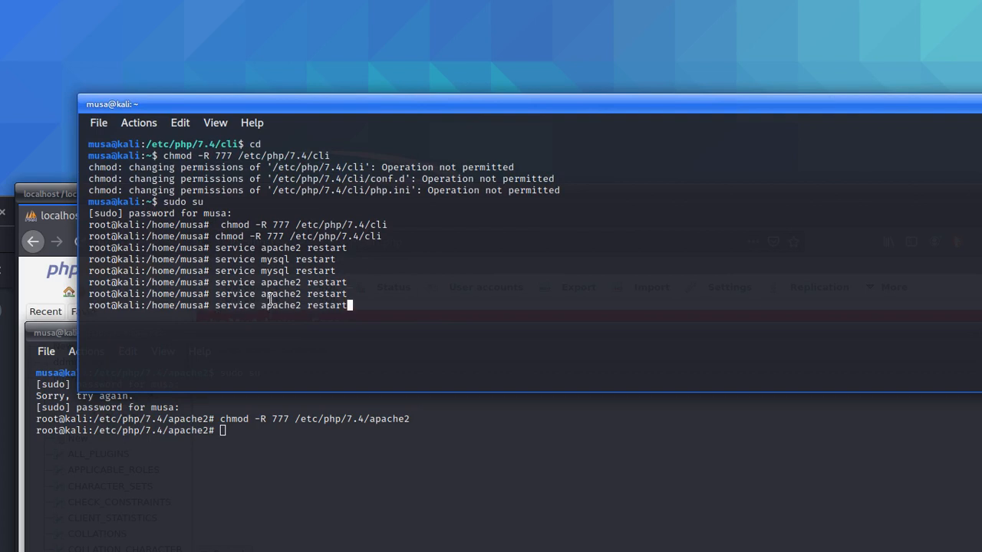
{"action": "key", "text": "Up"}
{"action": "key", "text": "Return"}
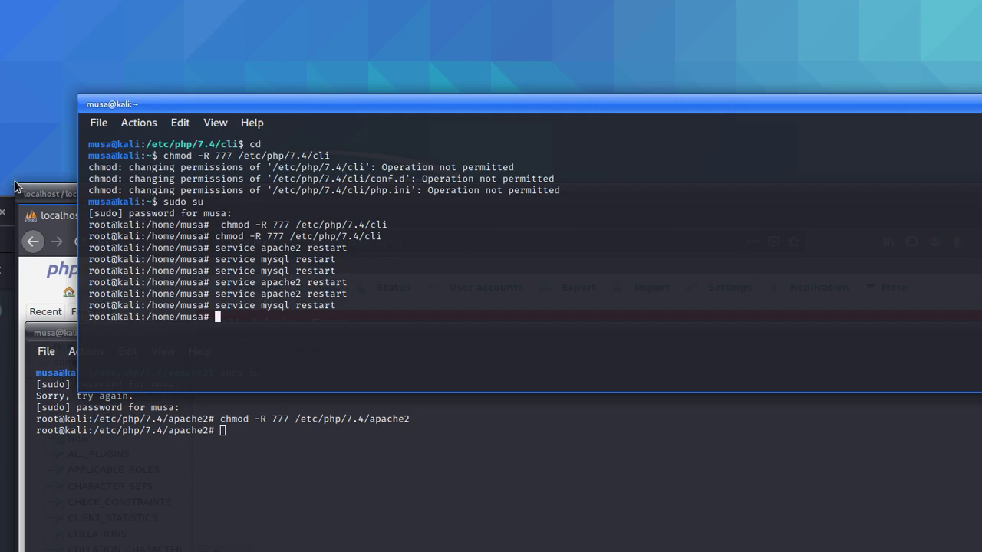
Step: Switch to Firefox, replace the phpMyAdmin error tab with a new one, and load localhost/phpmyadmin/ in it
{"action": "left_click_drag", "start_coordinate": [28, 188], "coordinate": [16, 83]}
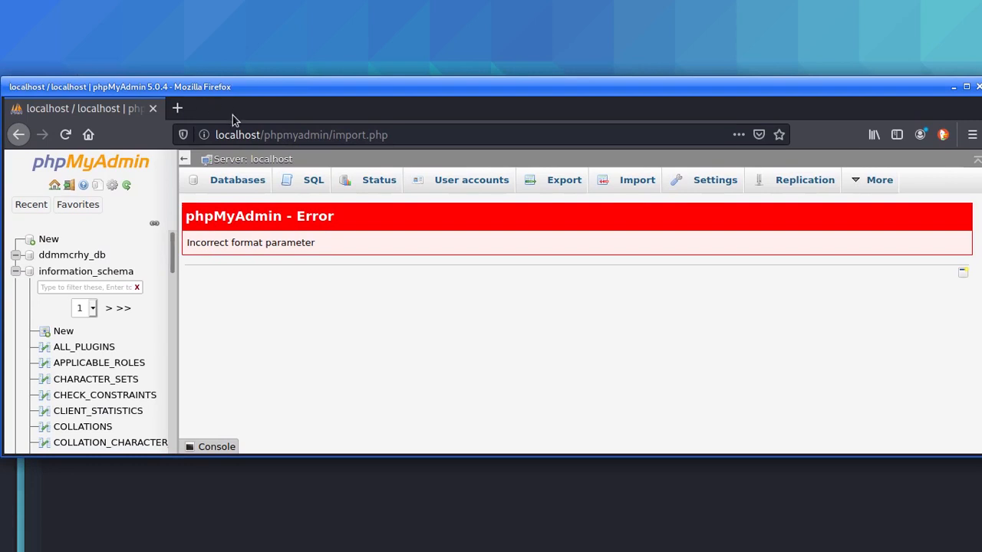
{"action": "left_click", "coordinate": [245, 136]}
{"action": "key", "text": "Return"}
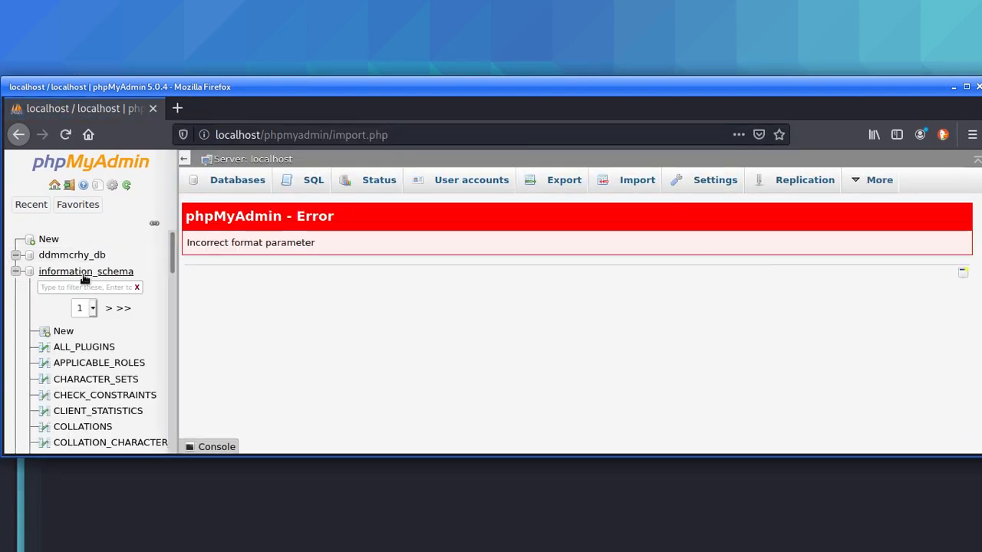
{"action": "left_click", "coordinate": [178, 108]}
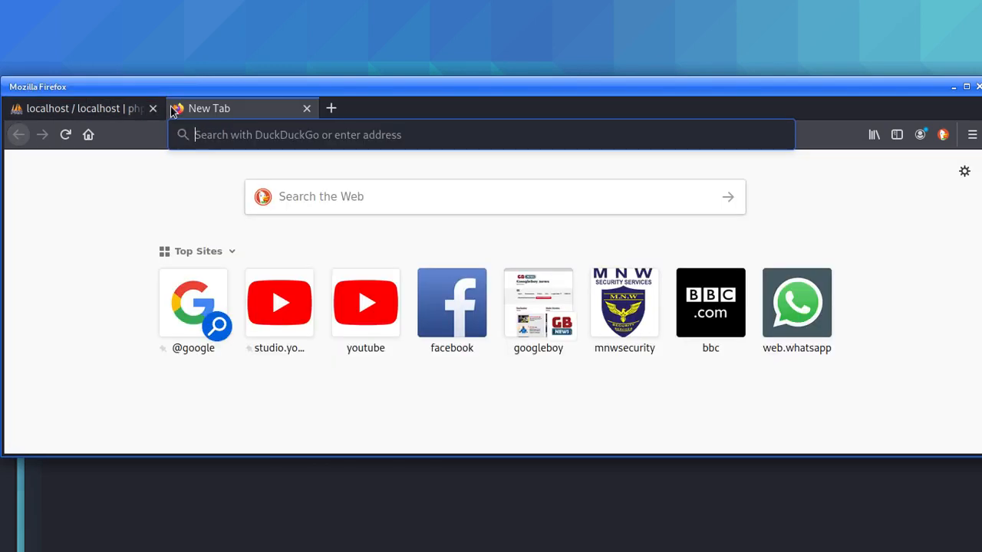
{"action": "left_click", "coordinate": [152, 108]}
{"action": "left_click", "coordinate": [208, 129]}
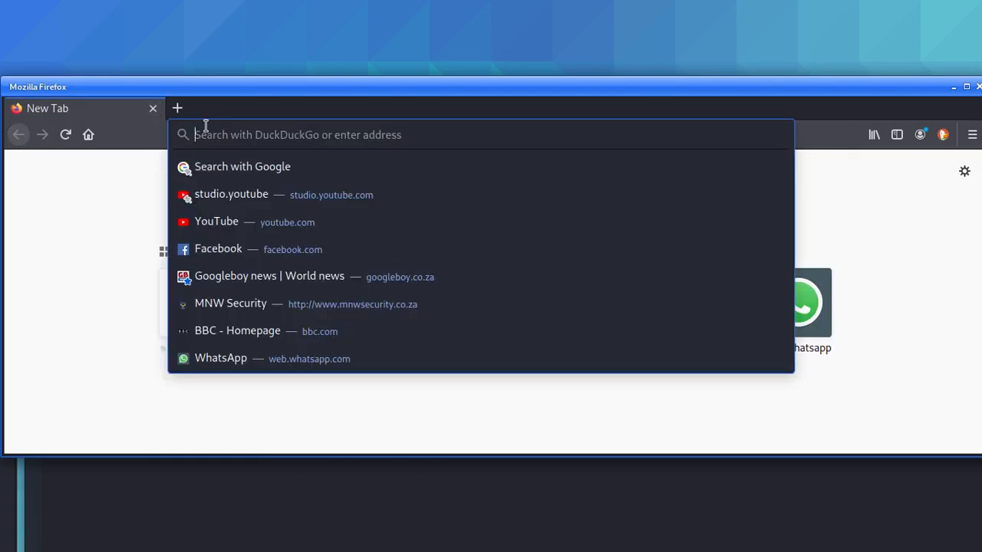
{"action": "type", "text": "loca"}
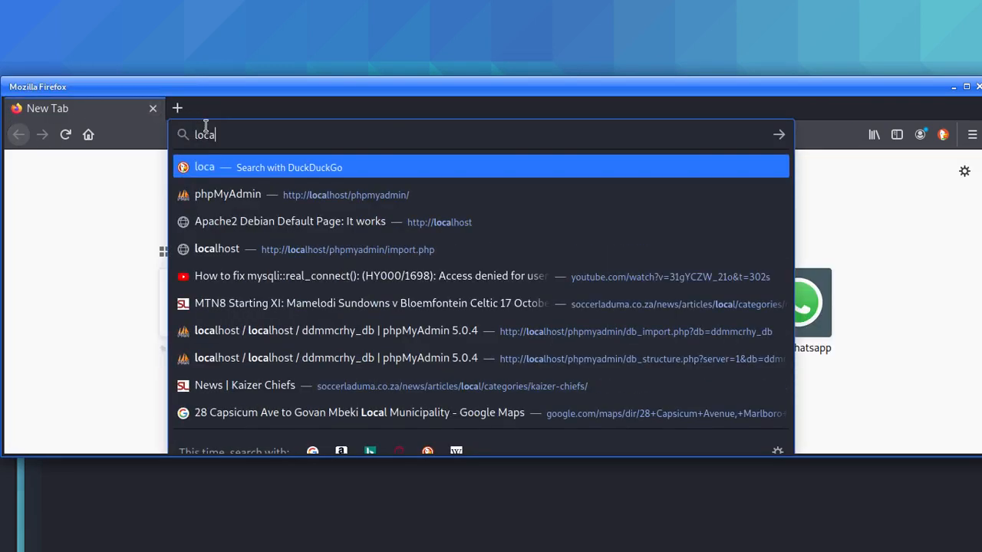
{"action": "left_click", "coordinate": [382, 195]}
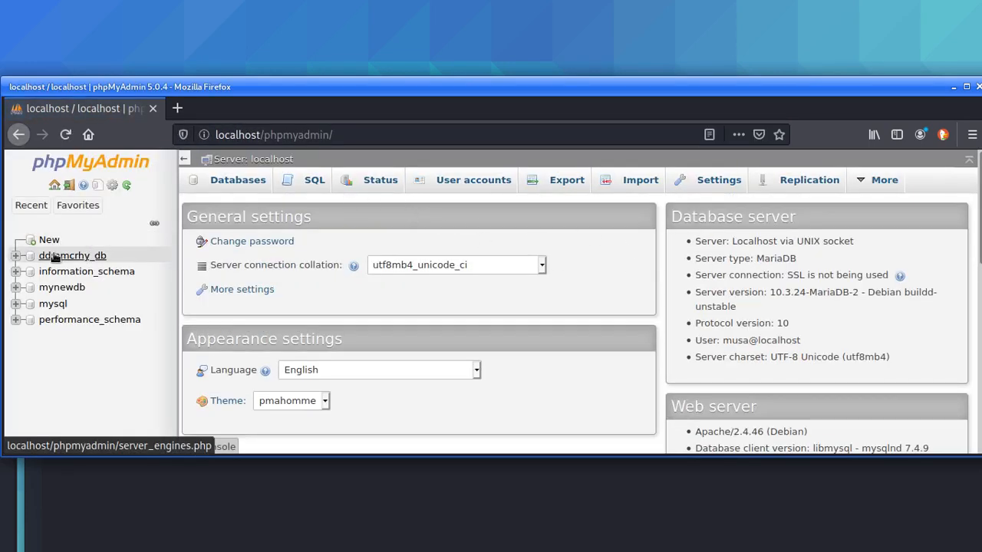
Step: Import the file ddmmcrhy_db.sql from Downloads into the ddmmcrhy_db database, keeping the utf-8 character set and SQL format
{"action": "left_click", "coordinate": [56, 258]}
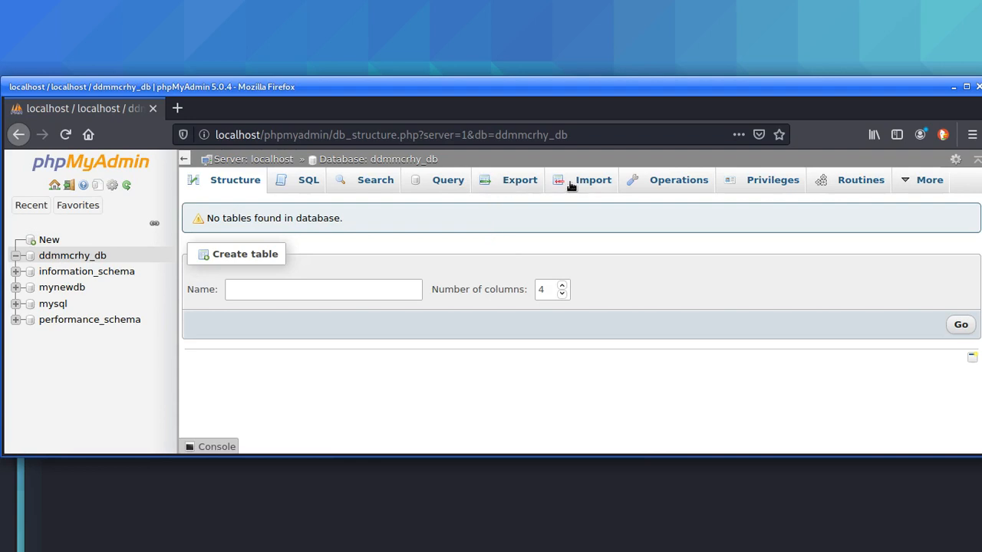
{"action": "left_click", "coordinate": [586, 187]}
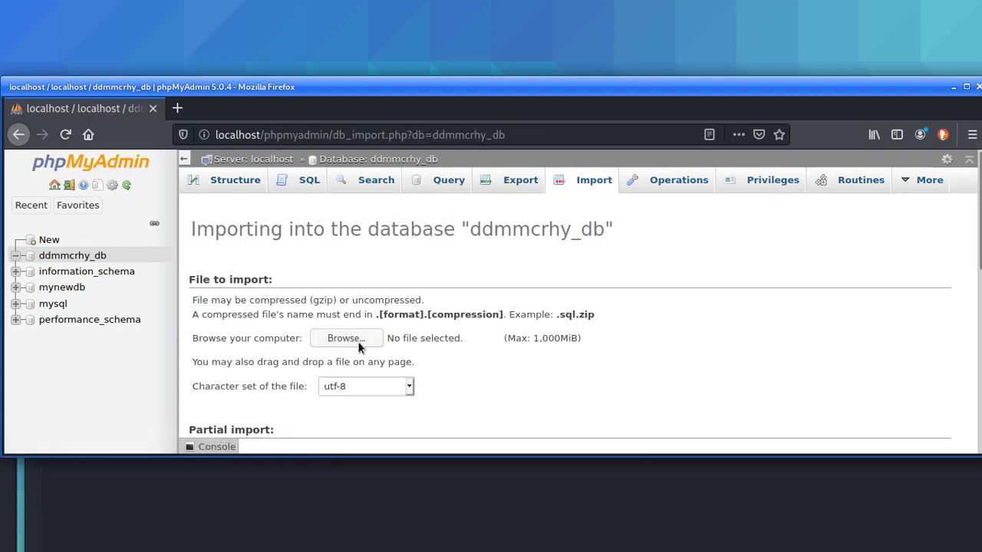
{"action": "left_click", "coordinate": [337, 336]}
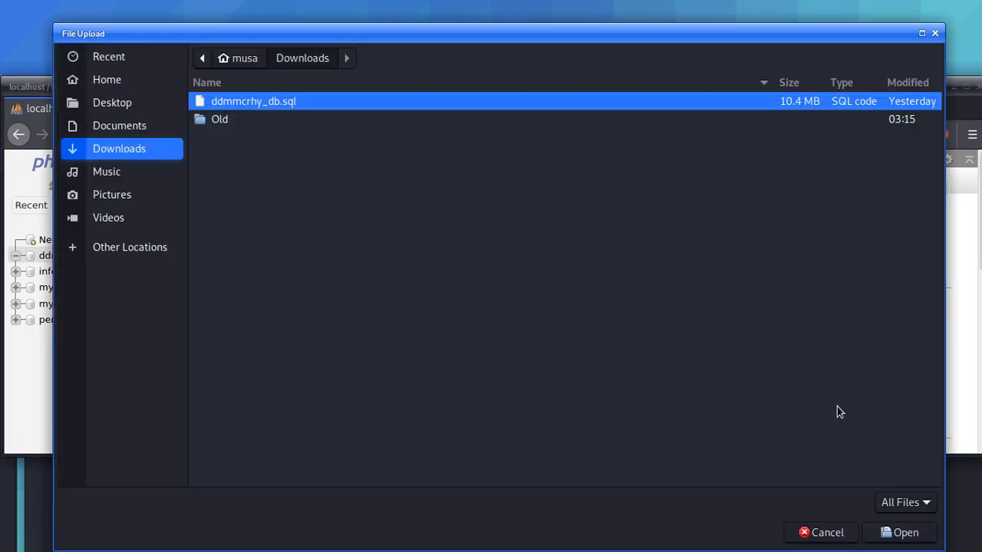
{"action": "left_click", "coordinate": [898, 532]}
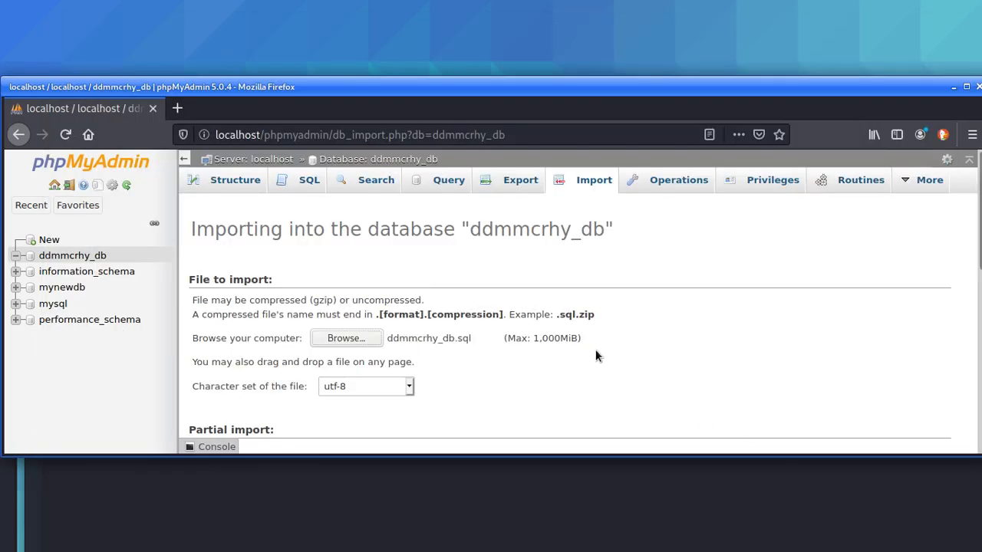
{"action": "scroll", "coordinate": [652, 349], "scroll_direction": "down", "scroll_amount": 12}
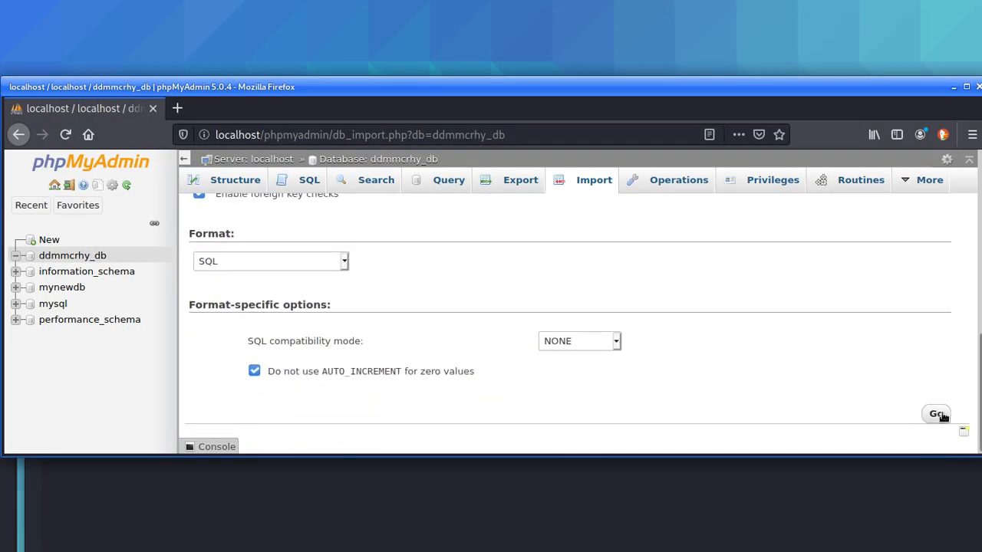
{"action": "left_click", "coordinate": [938, 415]}
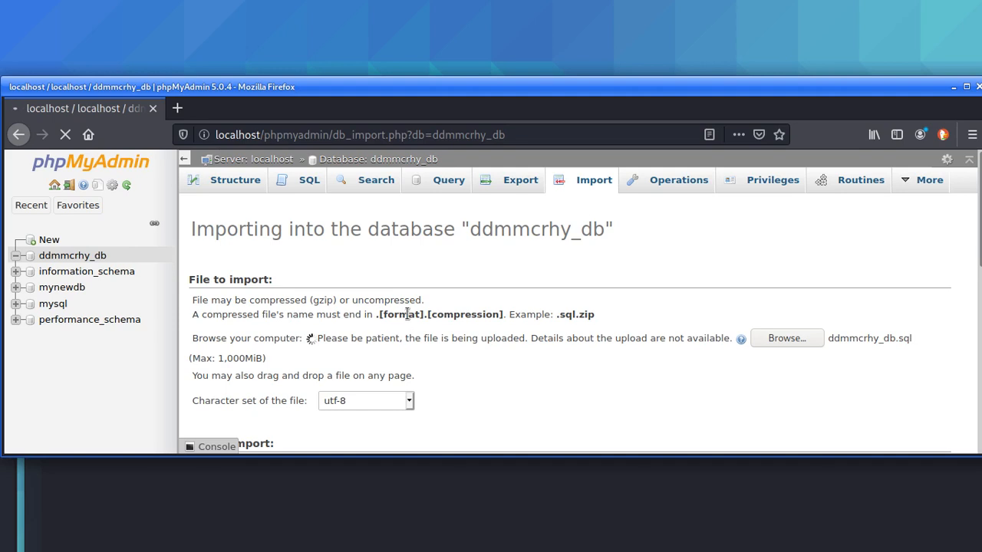
{"action": "scroll", "coordinate": [391, 330], "scroll_direction": "down", "scroll_amount": 3}
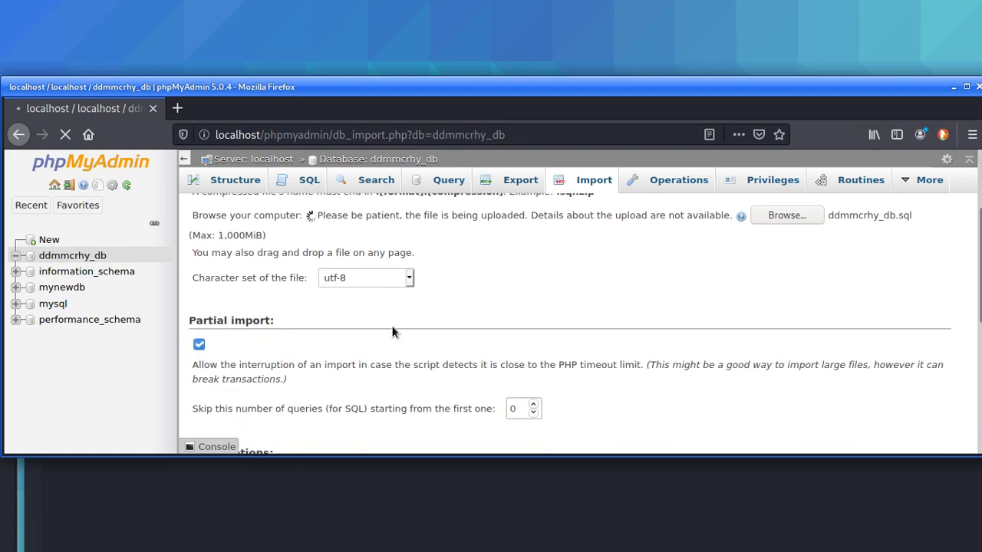
{"action": "scroll", "coordinate": [392, 325], "scroll_direction": "up", "scroll_amount": 3}
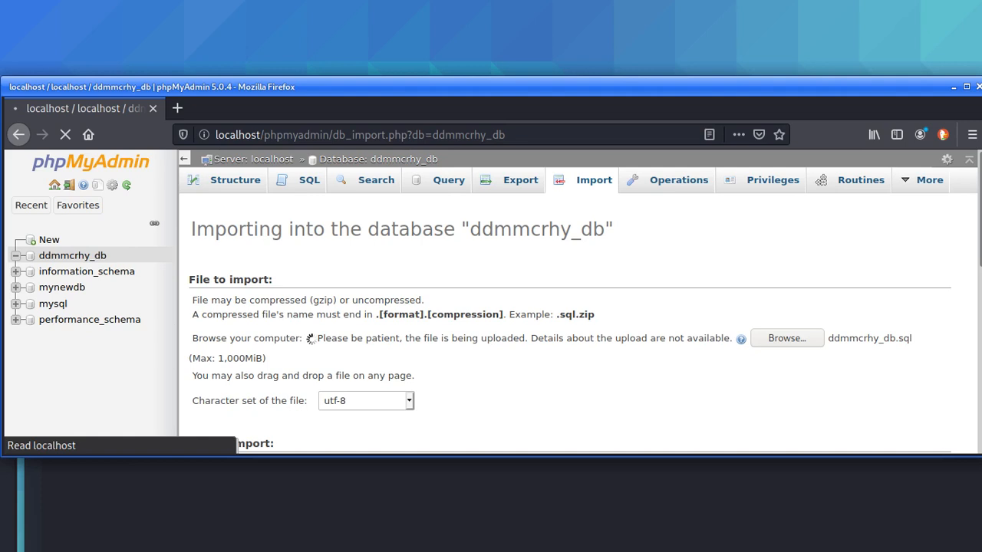
{"action": "left_click_drag", "start_coordinate": [0, 307], "coordinate": [0, 448]}
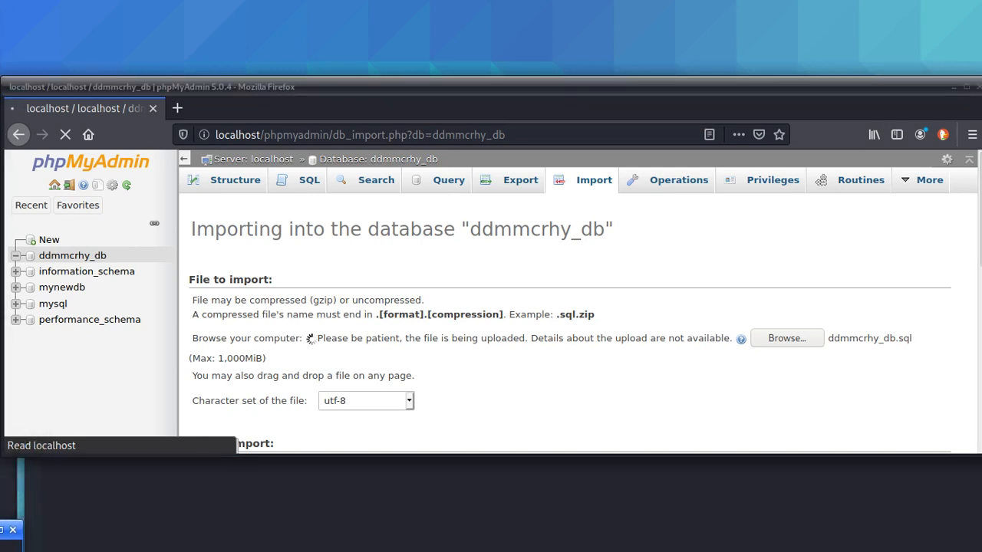